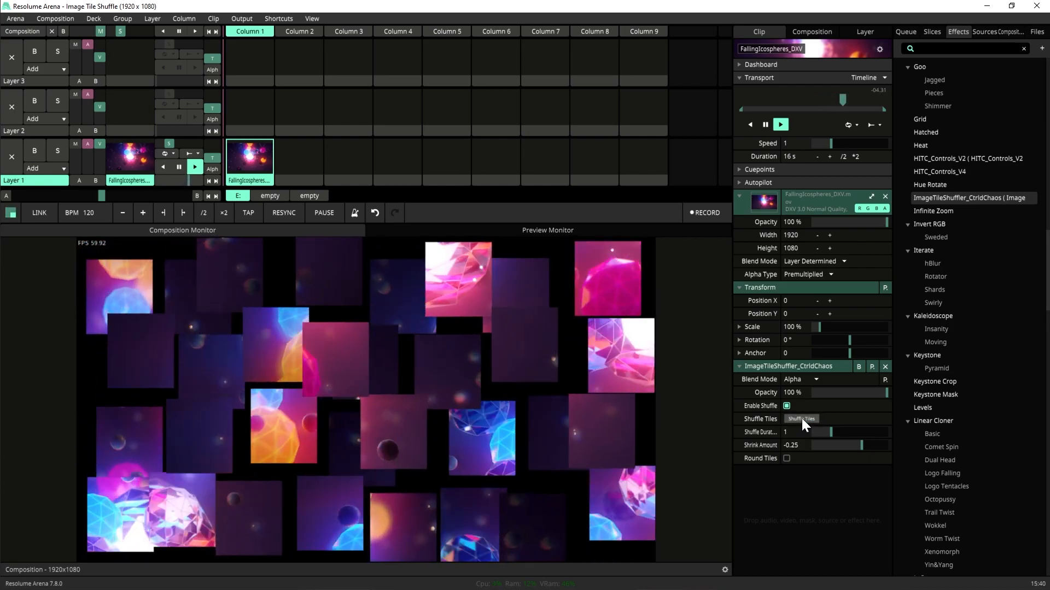
- Test the tile shuffle with a changed Shuffle Duration and a Shrink Amount of -0.75, restoring Shrink Amount to -0.25
left_click_drag(827, 432, 894, 432)
left_click(801, 419)
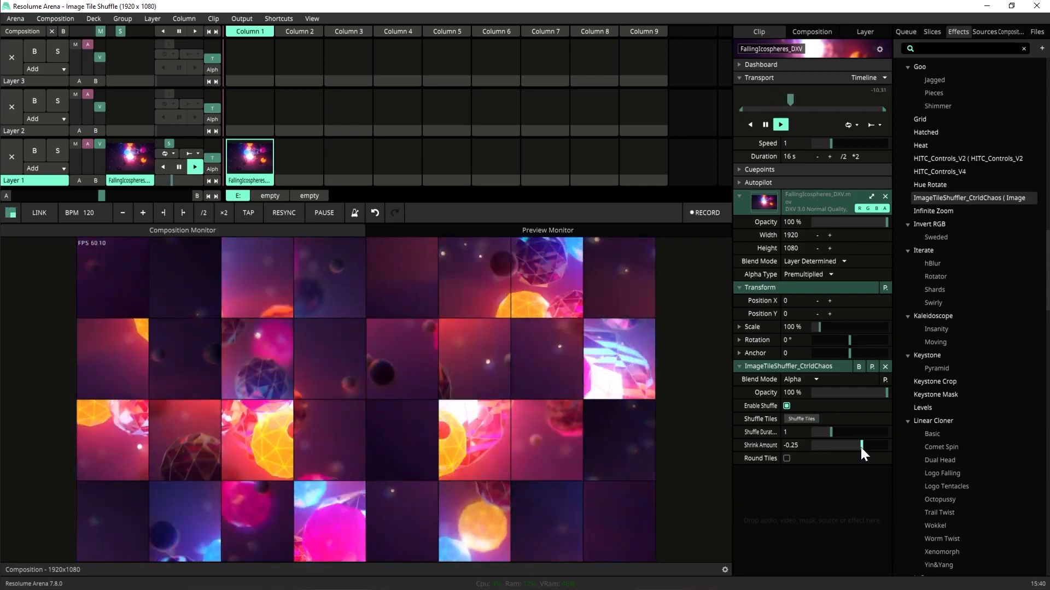
left_click_drag(861, 447, 795, 417)
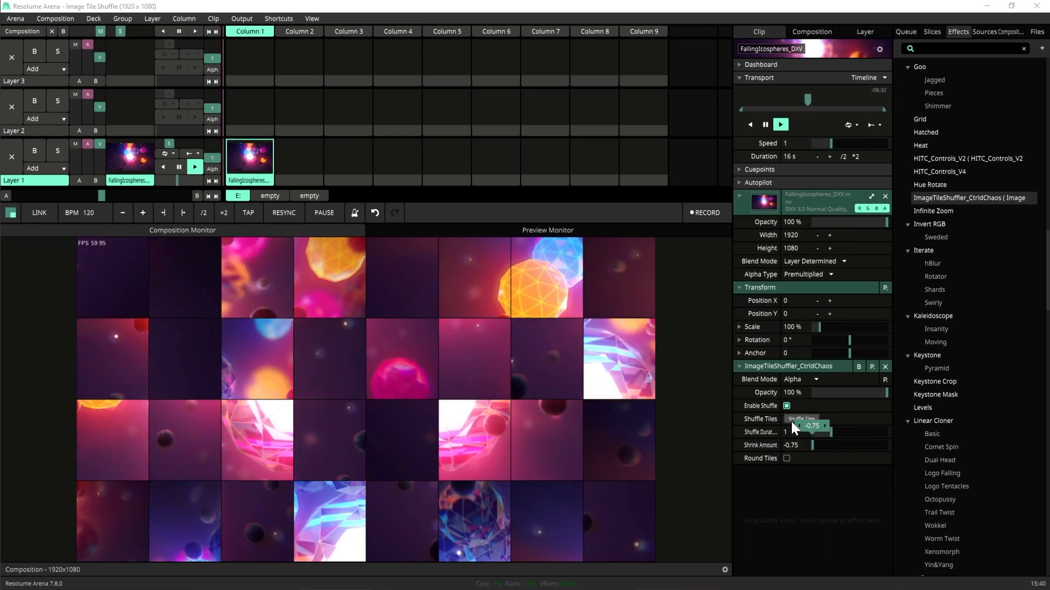
left_click(787, 420)
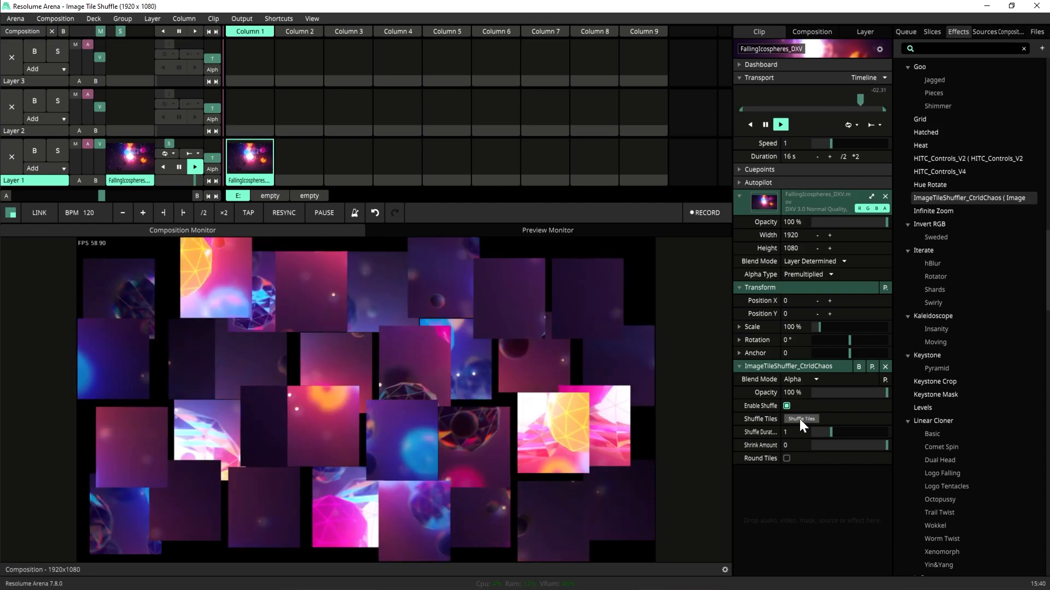
double_click(887, 447)
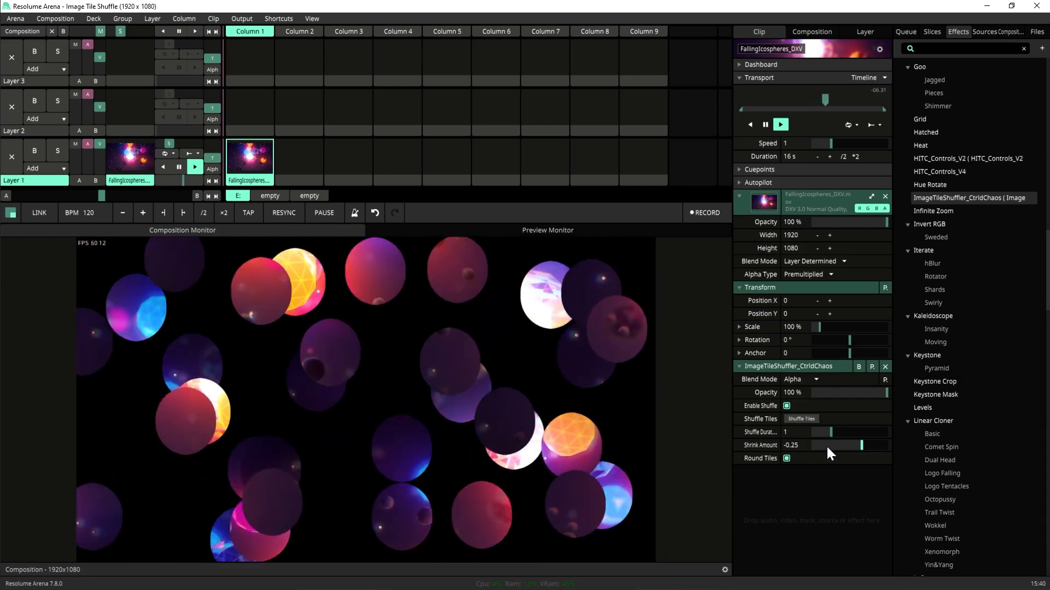
- Shuffle the round tiles, turn off Round Tiles and reset Shuffle Duration to 1
left_click(799, 420)
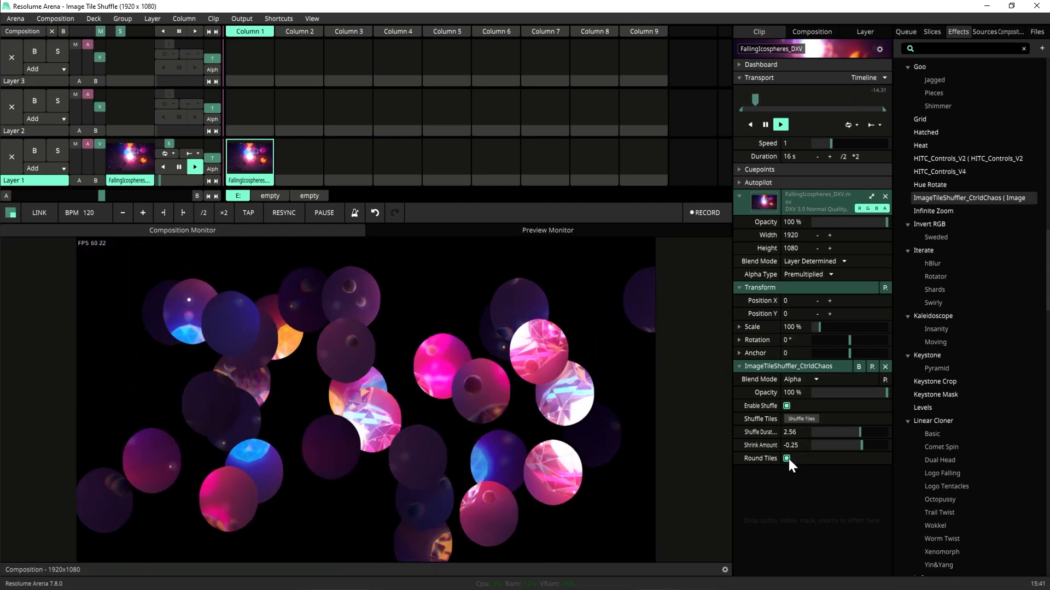
left_click(787, 458)
right_click(858, 430)
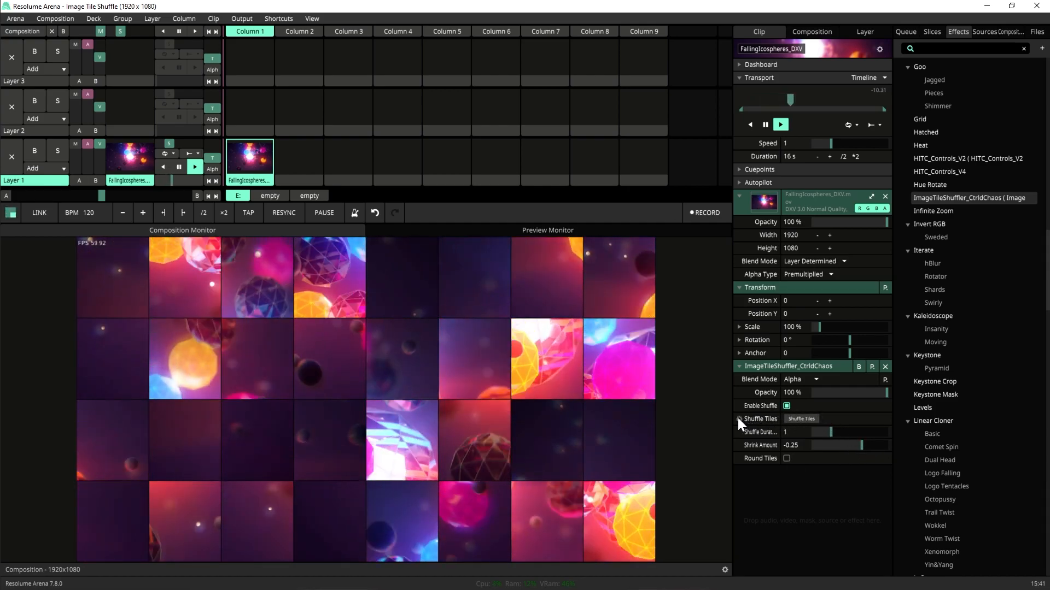
- Try a 4-beat synced timeline on the Shuffle Tiles parameter and return it to manual triggering
left_click(738, 418)
left_click(687, 316)
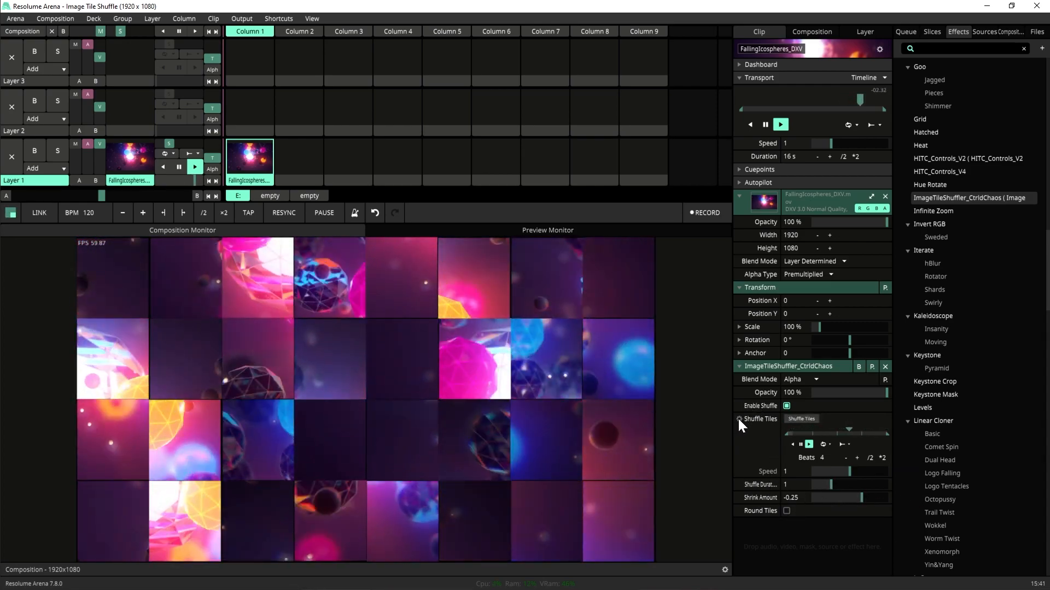
right_click(737, 418)
left_click(693, 271)
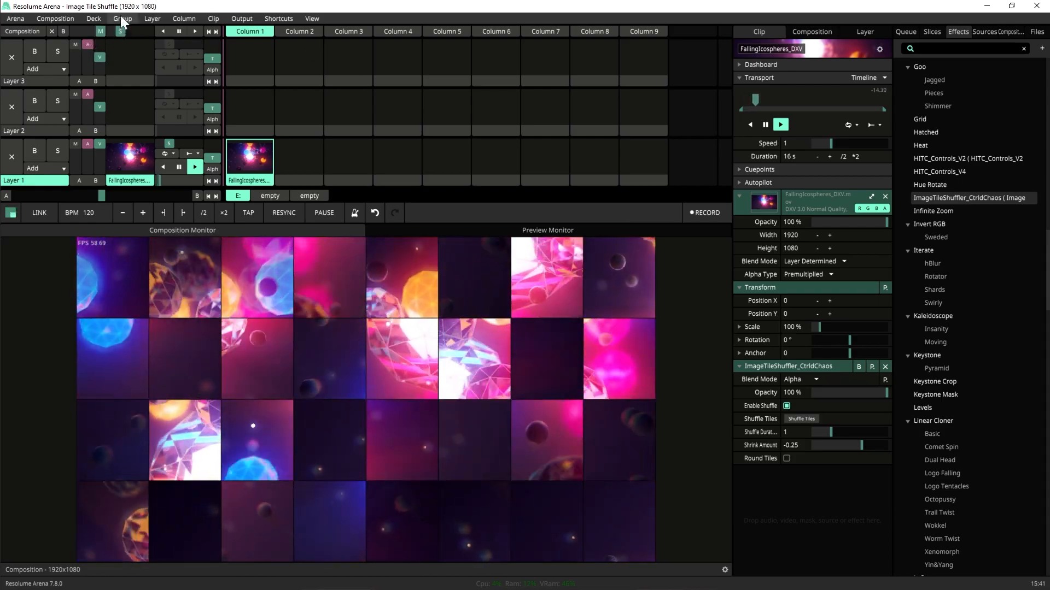
- Set the composition width to 3840 pixels and trigger the tile shuffle on the clip
left_click(67, 18)
left_click(66, 173)
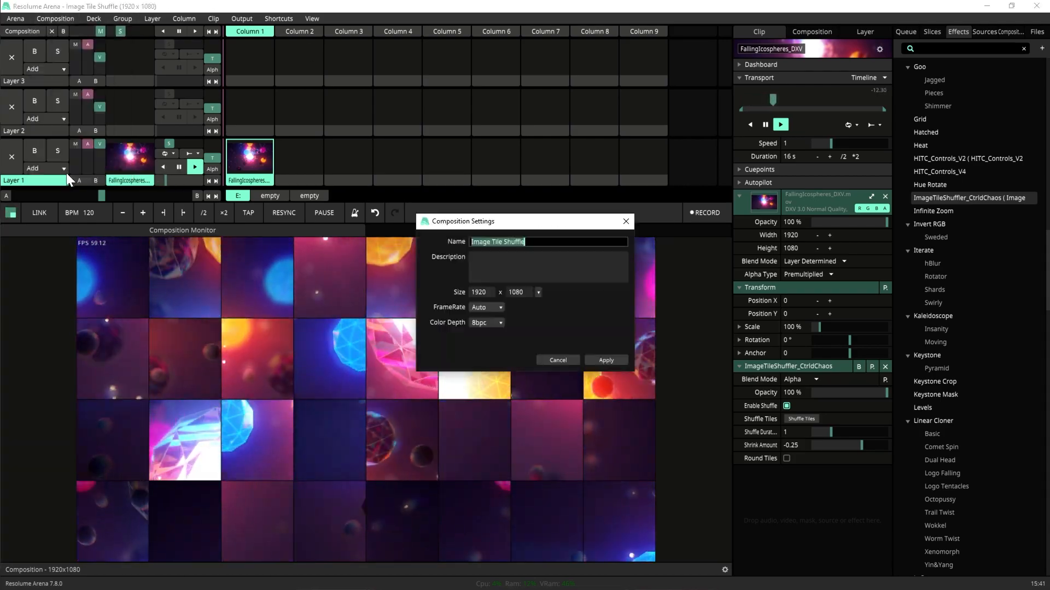
left_click(480, 292)
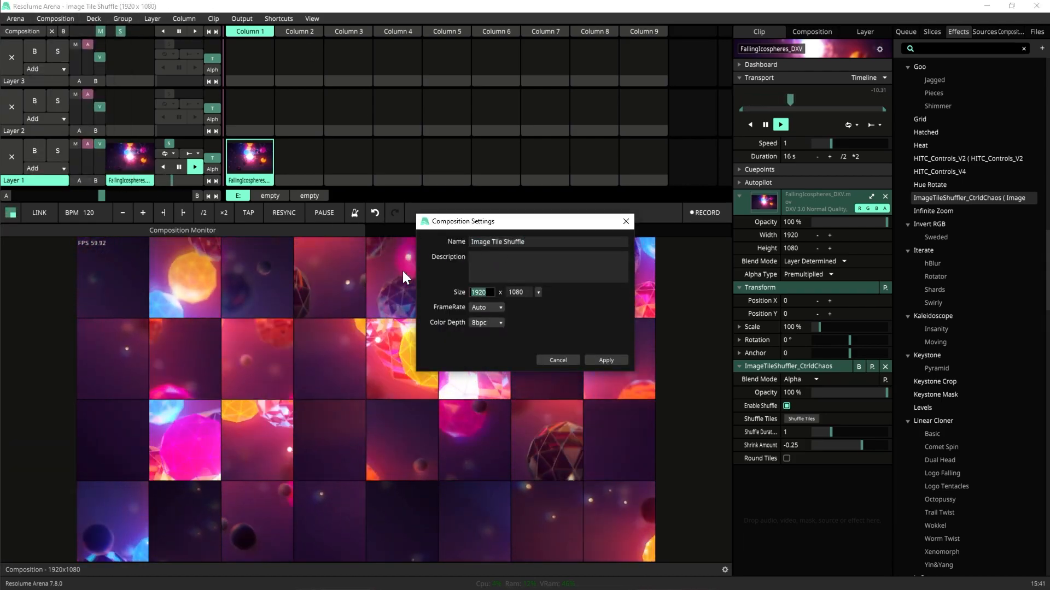
key("ctrl+a")
type("3841")
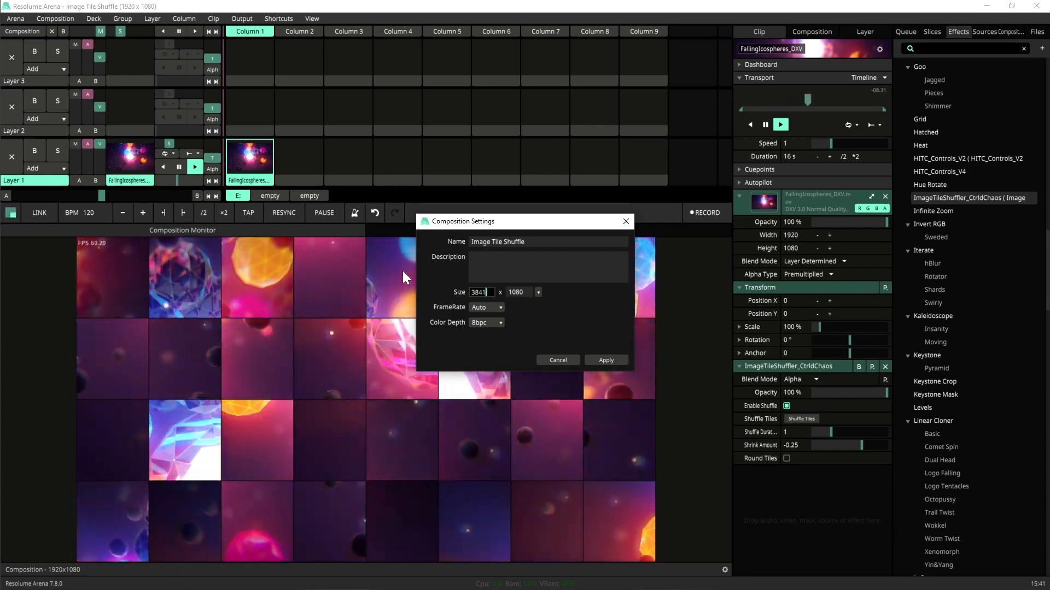
key("BackSpace")
type("0")
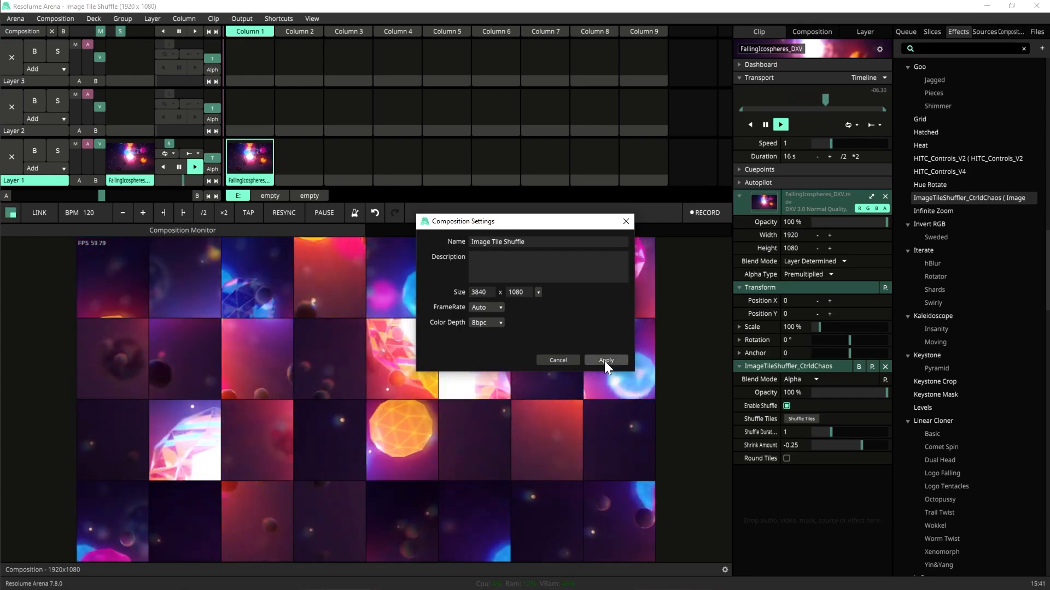
left_click(606, 360)
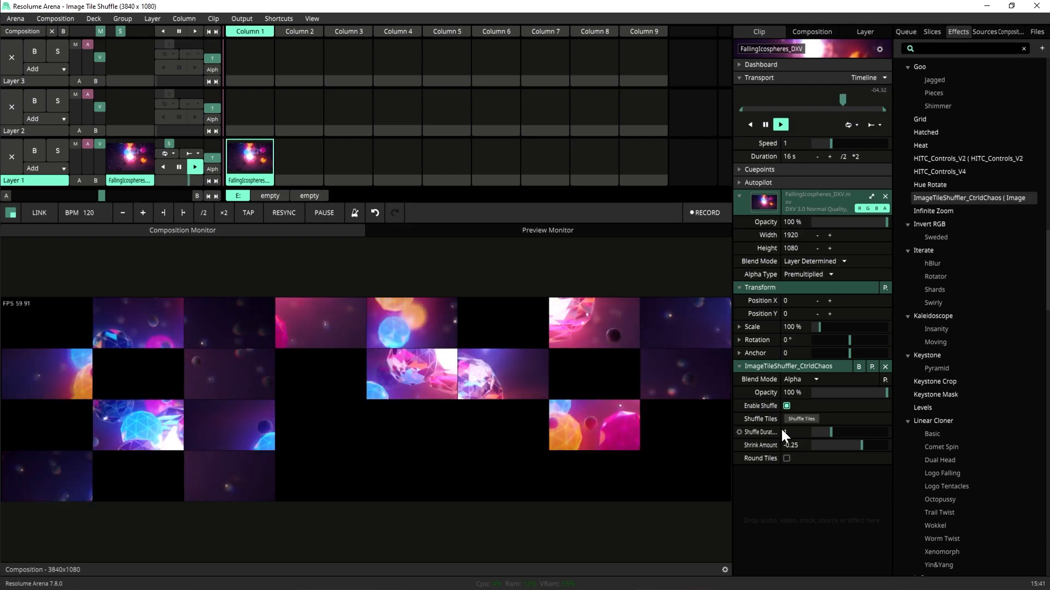
left_click(809, 418)
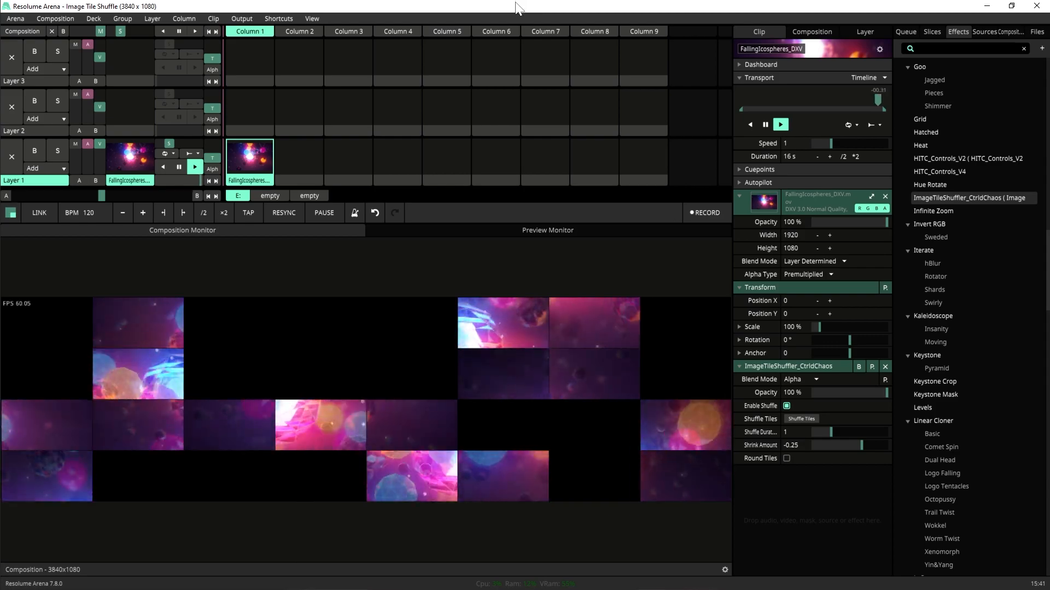
- Switch to the ImageTileShuffler_CtrldChaos patch in Resolume Wire, enable the shuffle and trigger it repeatedly on the test card
key("alt+Tab")
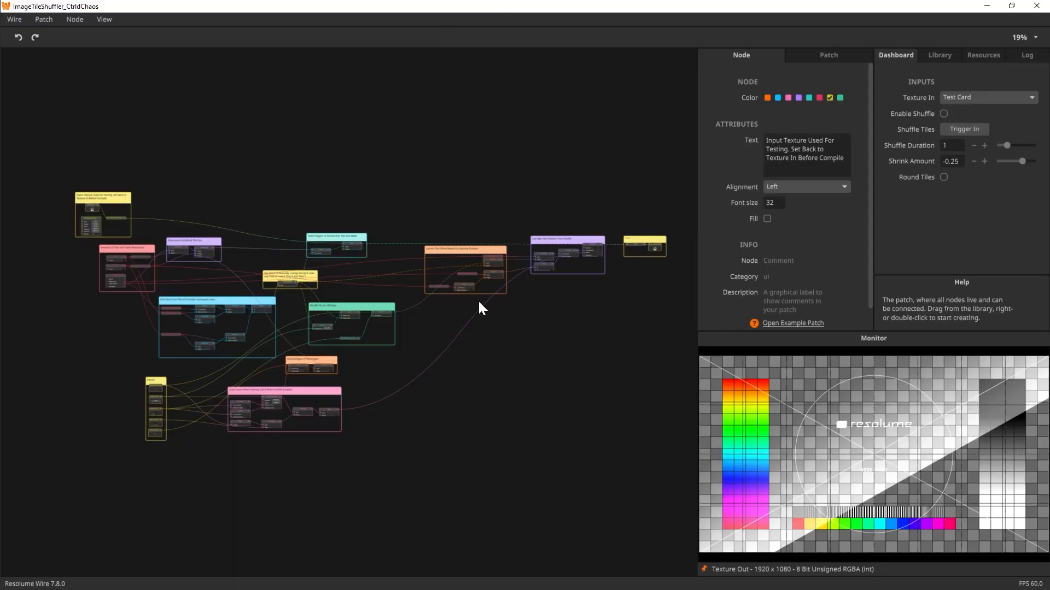
left_click(943, 113)
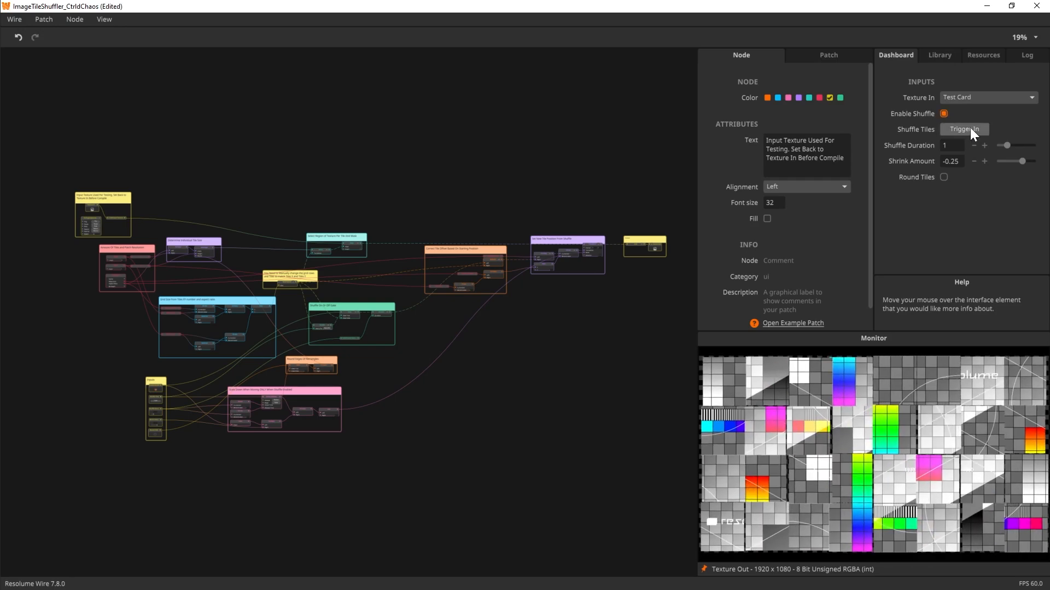
left_click(966, 130)
left_click(965, 130)
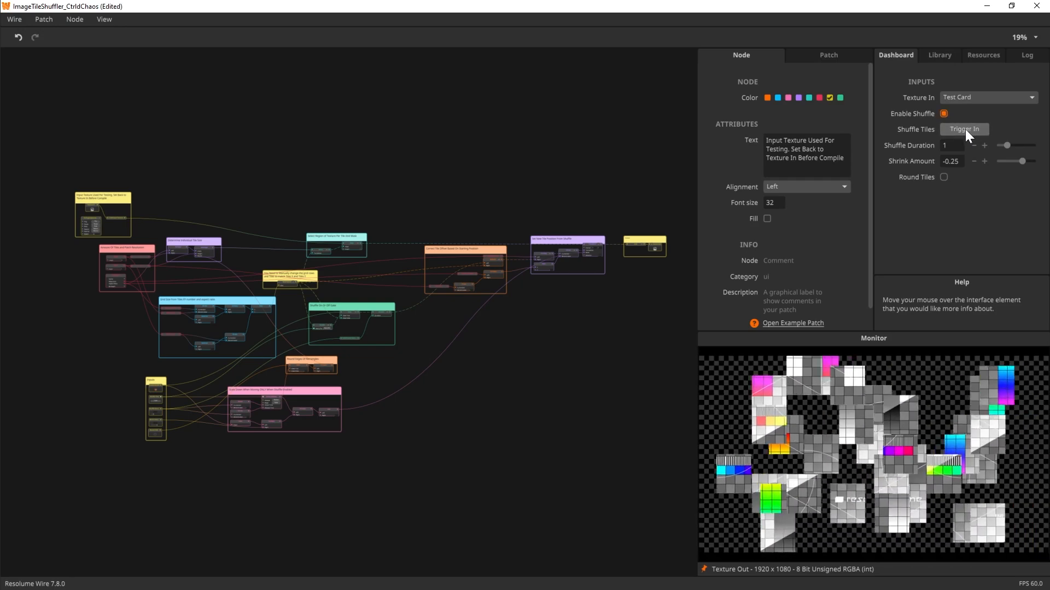
left_click(966, 130)
left_click(966, 129)
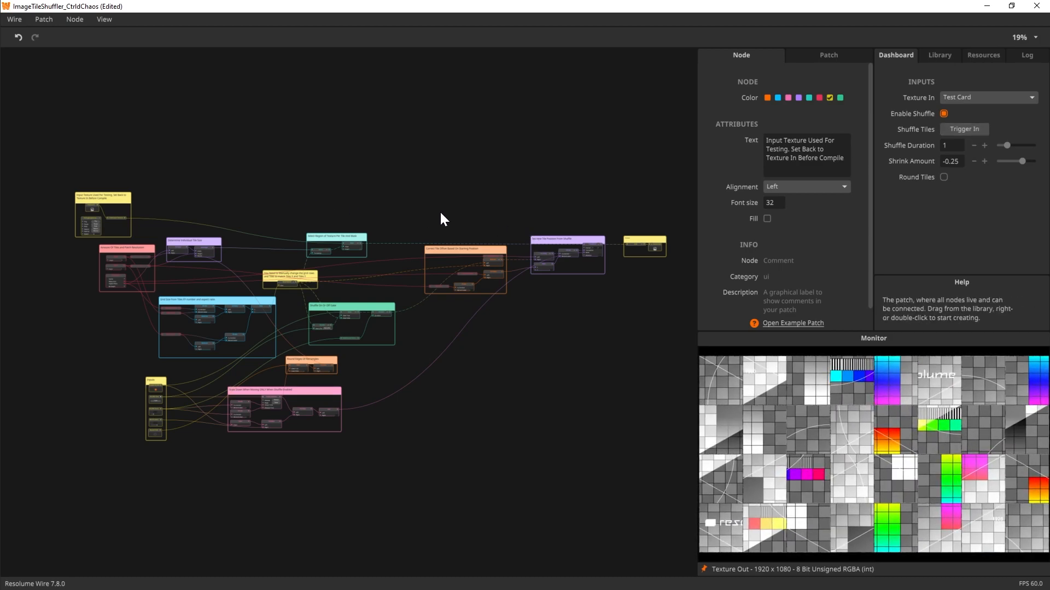
- Add a Hub logic node beside the input texture group and delete it again
left_click_drag(185, 173, 359, 208)
scroll(347, 217, "up", 2)
scroll(328, 244, "up", 6)
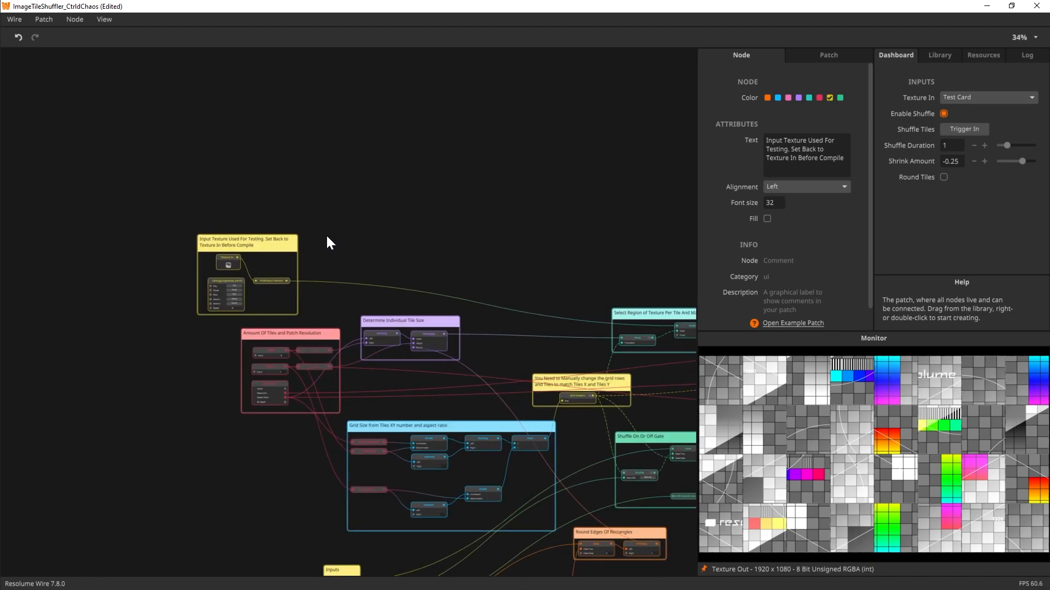
left_click_drag(314, 280, 472, 219)
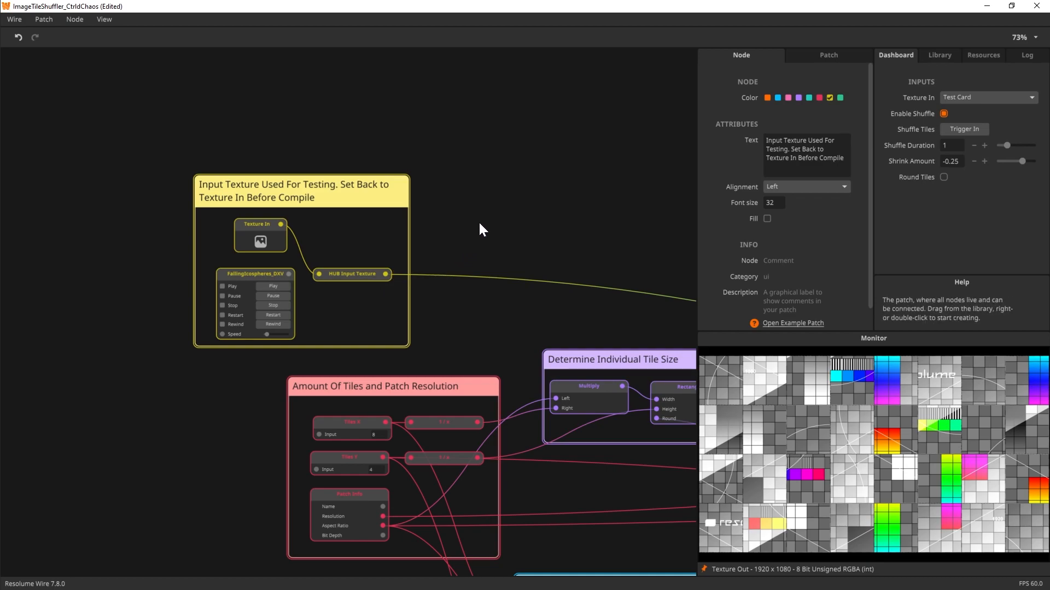
right_click(553, 172)
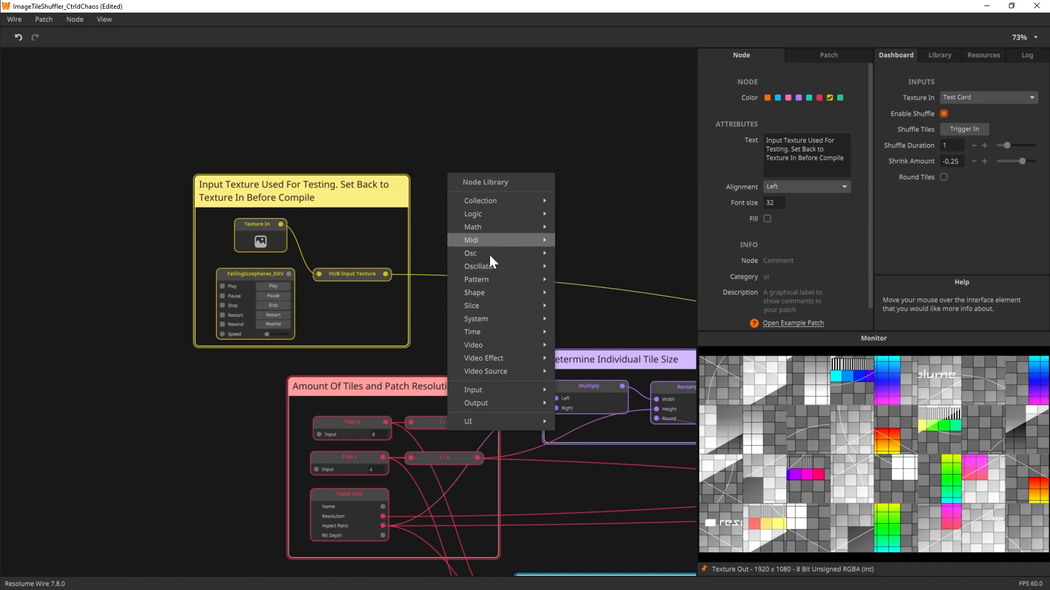
mouse_move(499, 215)
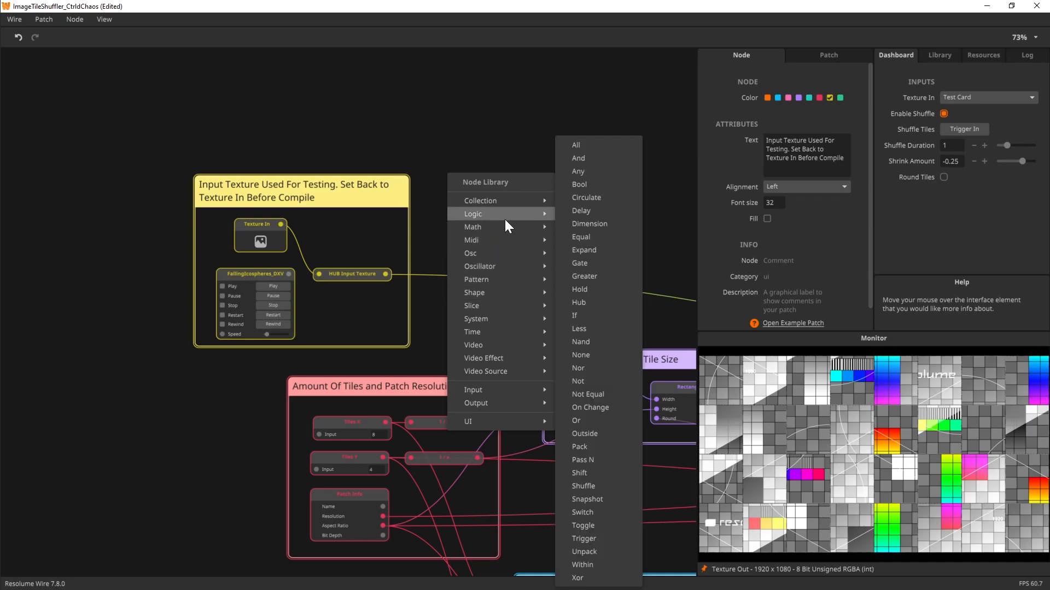
left_click(583, 302)
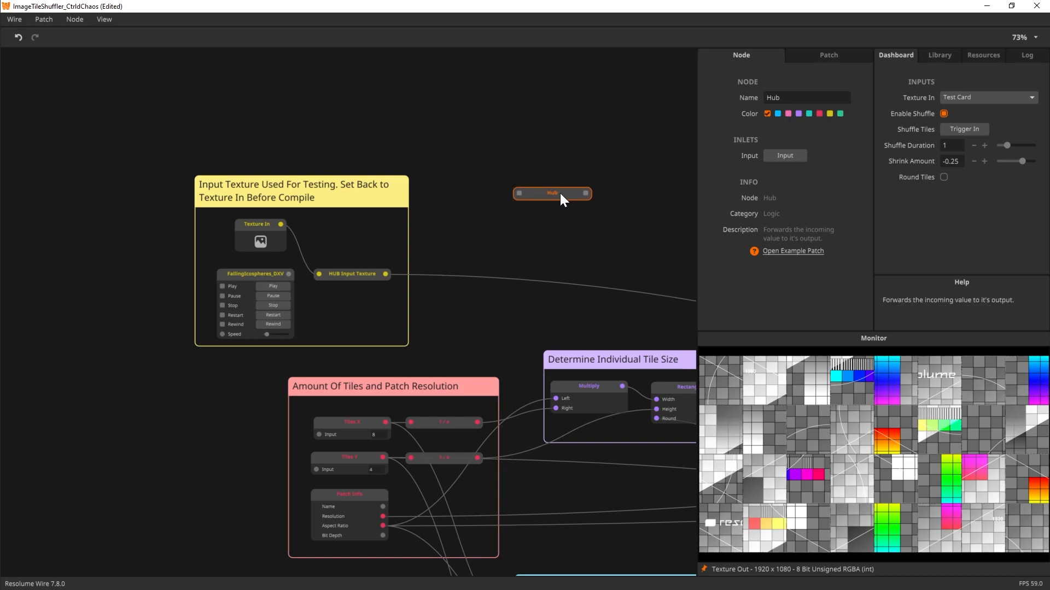
key("Delete")
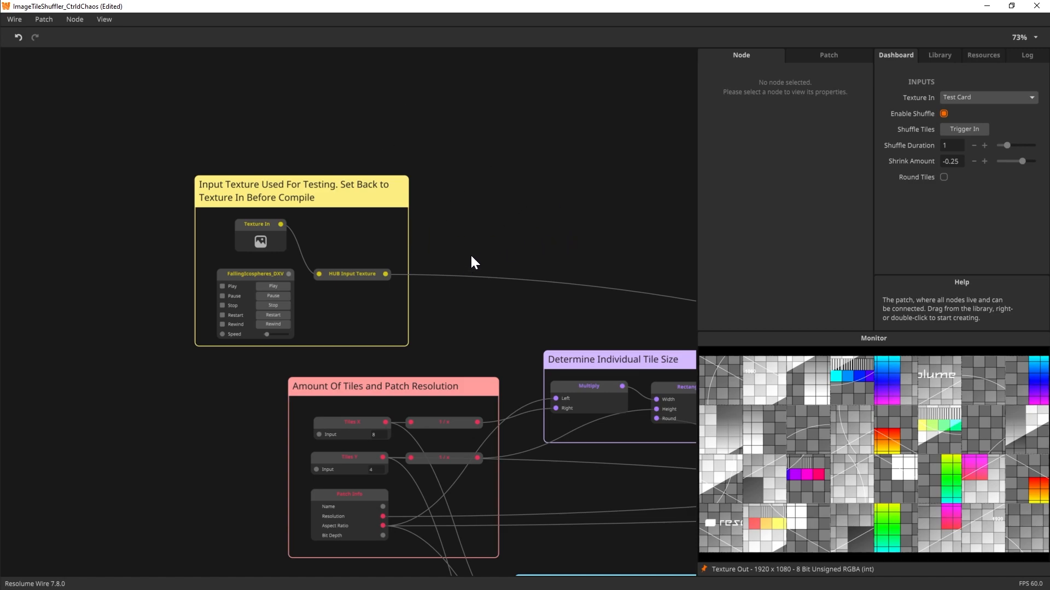
- Connect the FallingIcospheres_DXV video output to the HUB Input Texture node and play the video
left_click_drag(526, 259, 427, 180)
left_click_drag(497, 101, 537, 144)
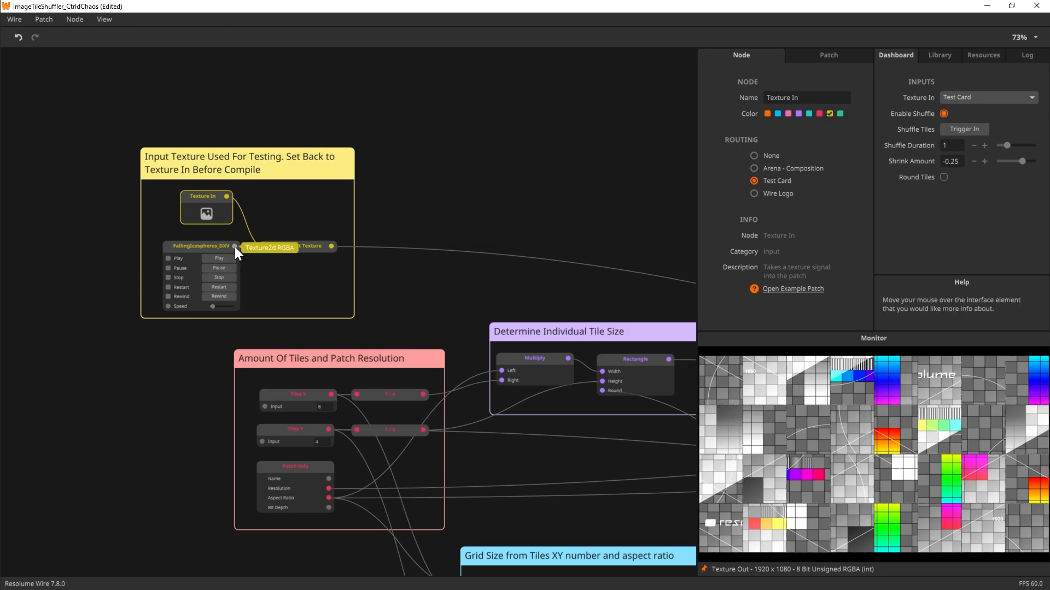
left_click_drag(234, 246, 264, 246)
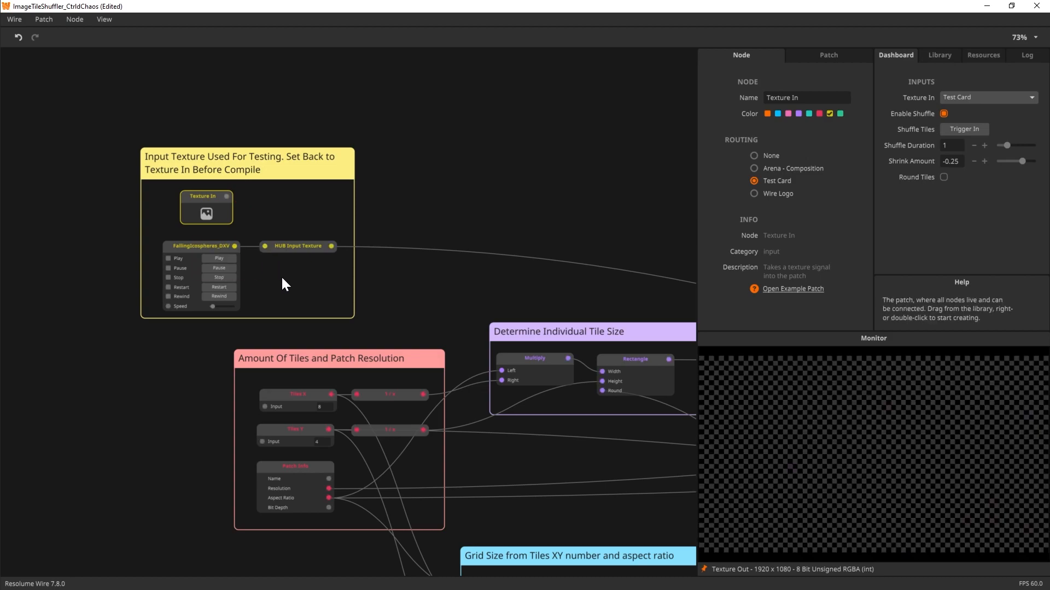
left_click(224, 259)
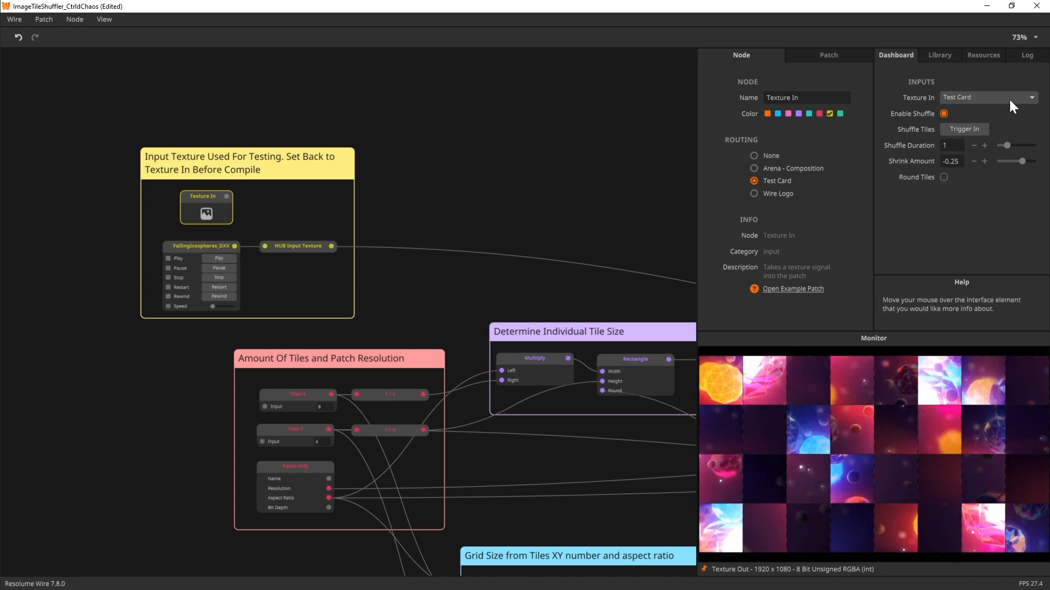
left_click(1026, 96)
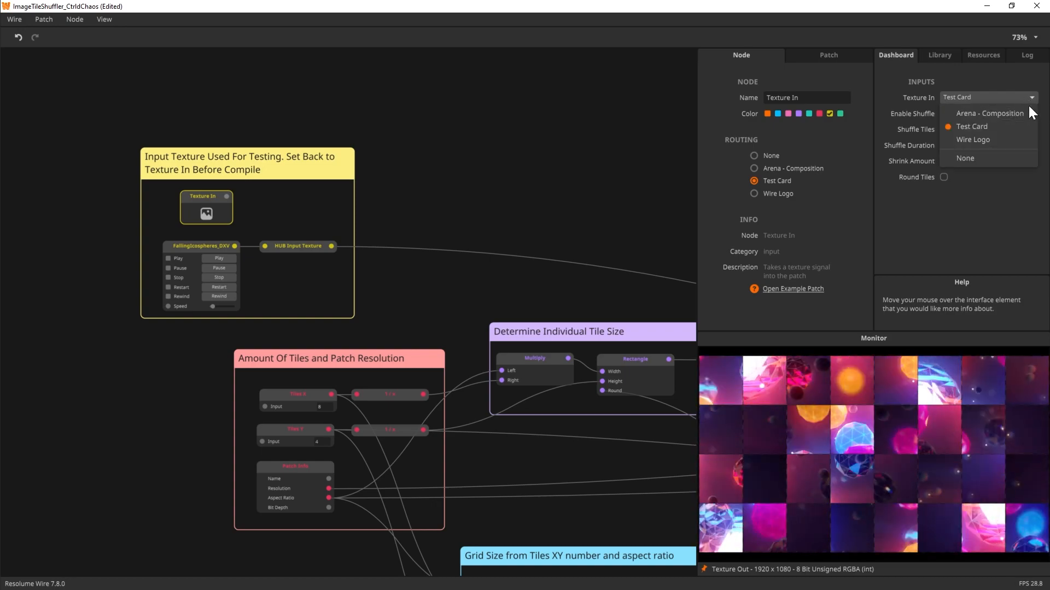
left_click(522, 100)
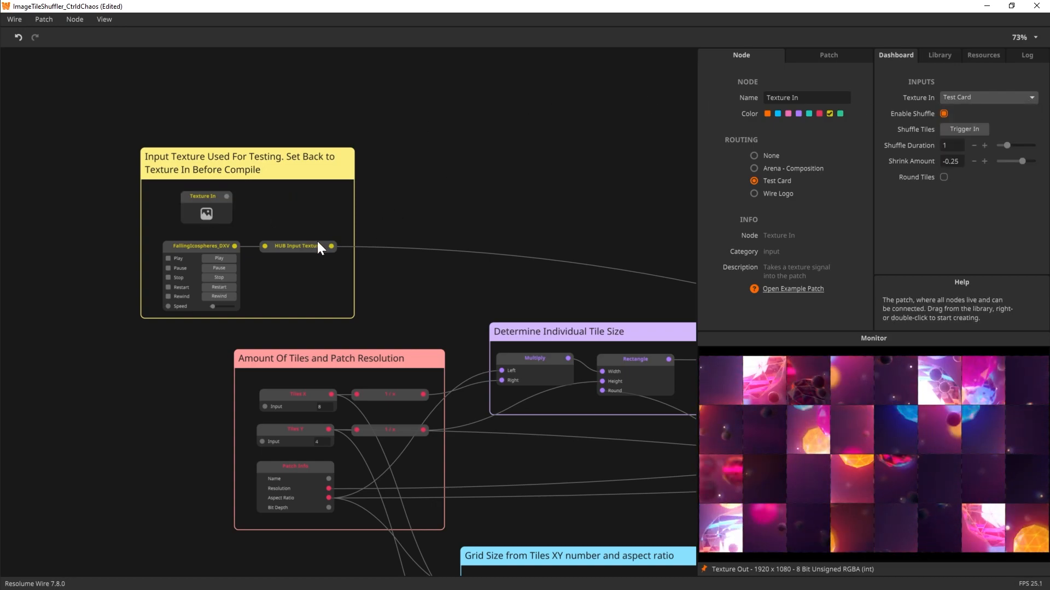
- Turn off Enable Shuffle in the patch inputs for the playing video
left_click_drag(538, 245, 443, 179)
scroll(399, 211, "down", 5)
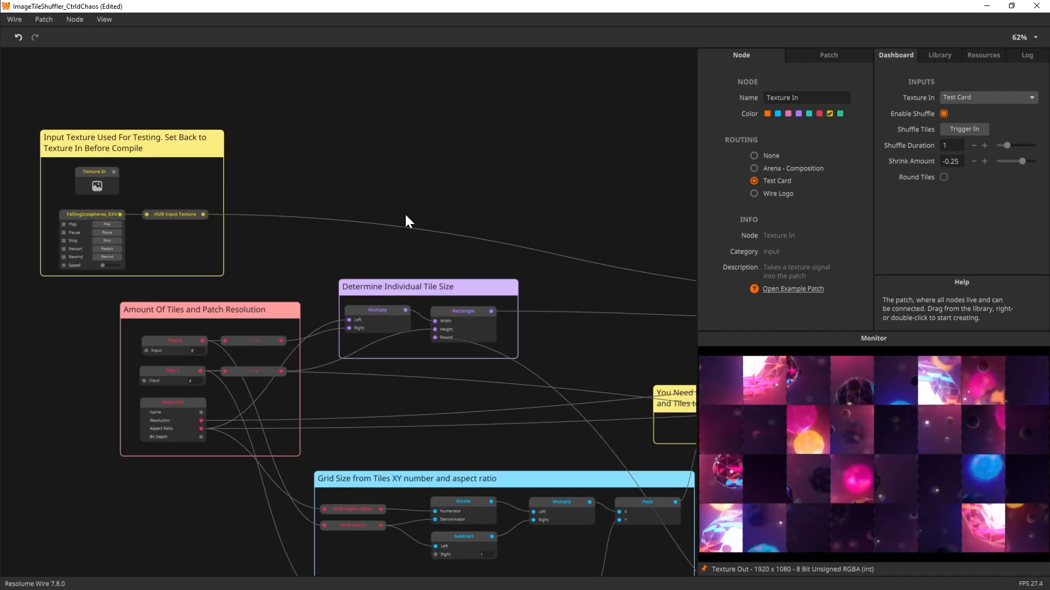
left_click_drag(534, 202, 396, 157)
scroll(434, 143, "down", 2)
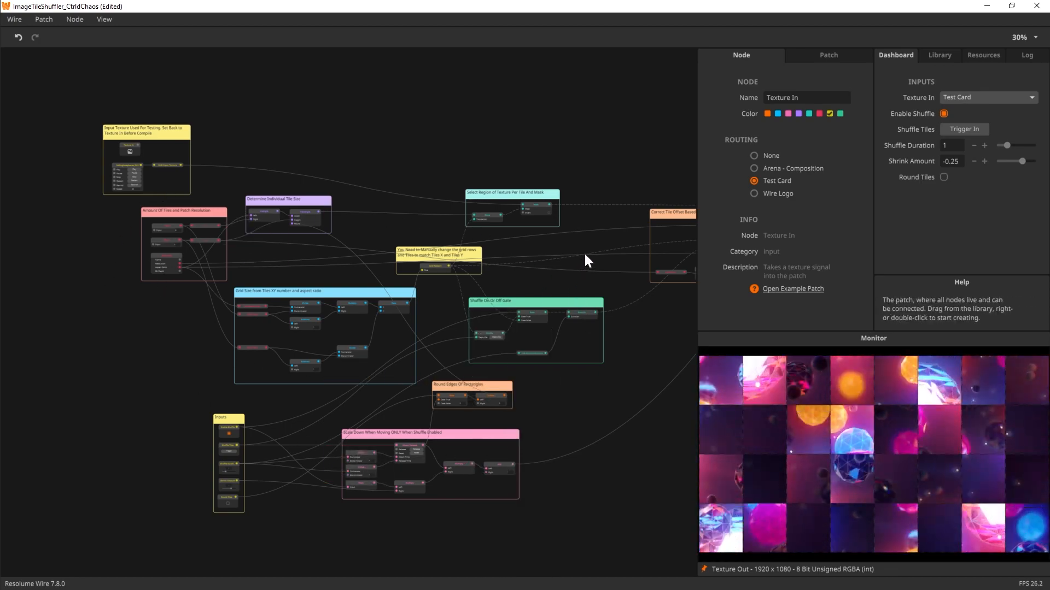
scroll(569, 159, "right", 5)
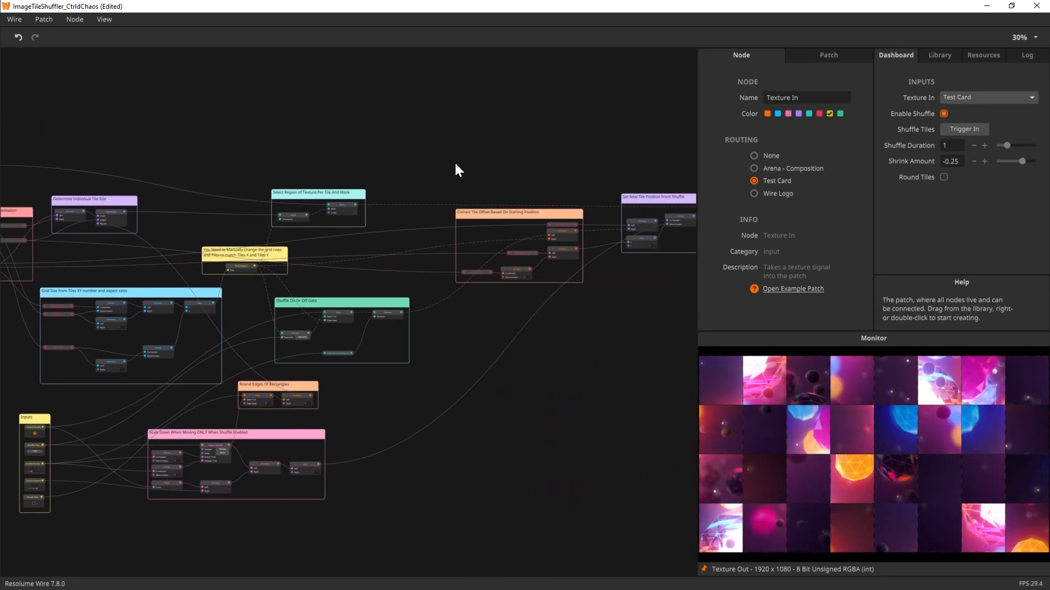
scroll(253, 206, "up", 2)
scroll(310, 208, "up", 2)
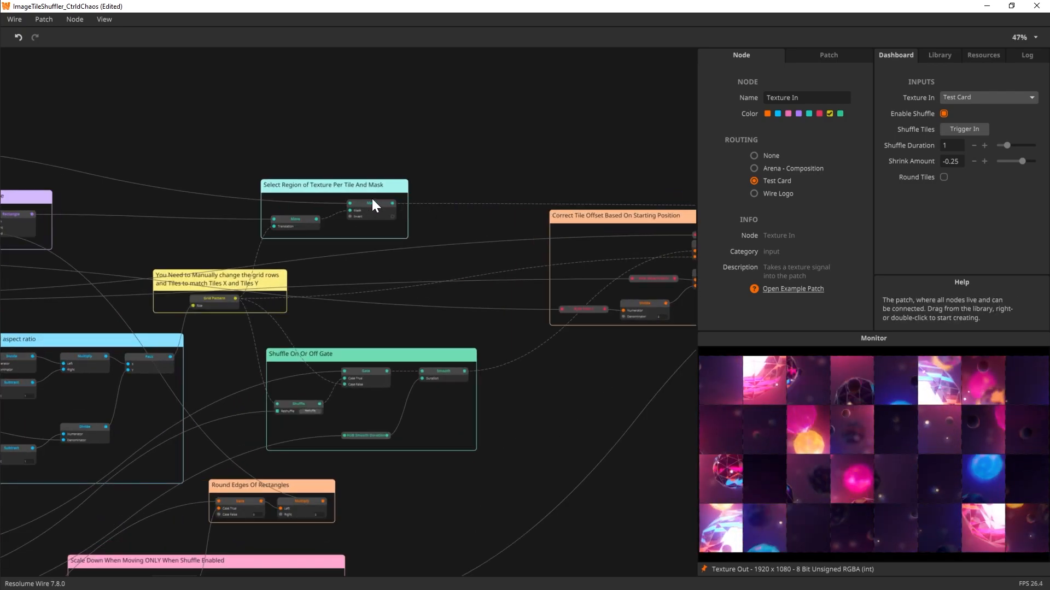
left_click(943, 113)
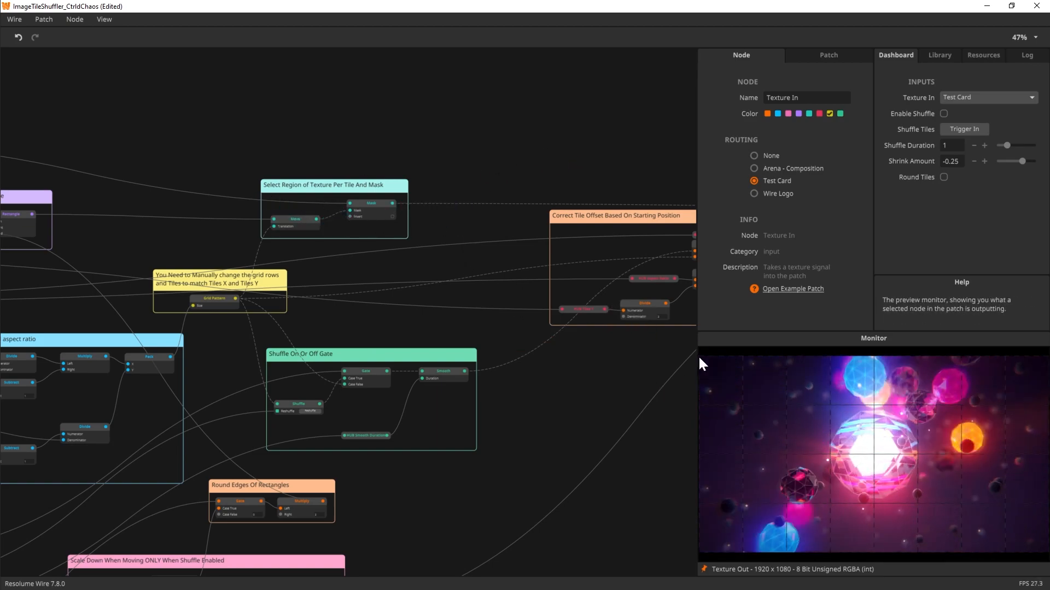
left_click_drag(576, 129, 355, 103)
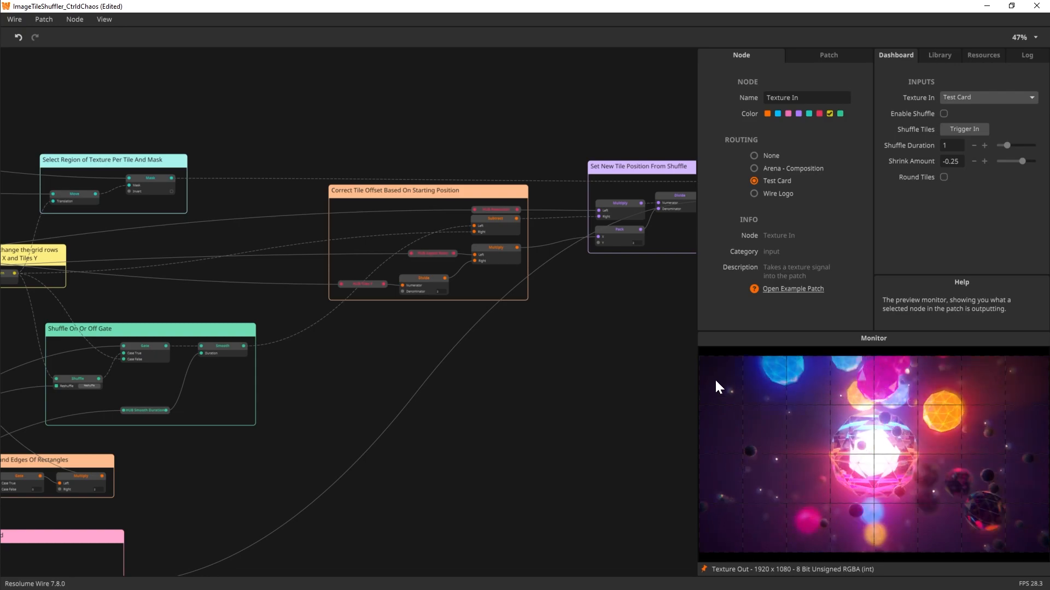
- Turn Enable Shuffle on and off again to compare the shuffled and original output of the playing video
left_click_drag(545, 365, 299, 374)
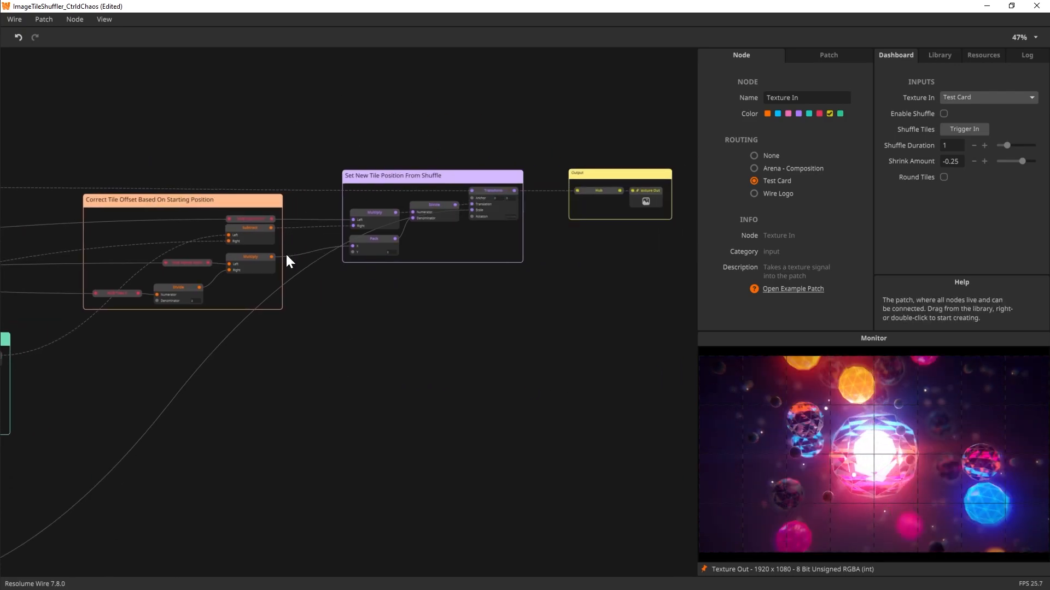
left_click(944, 113)
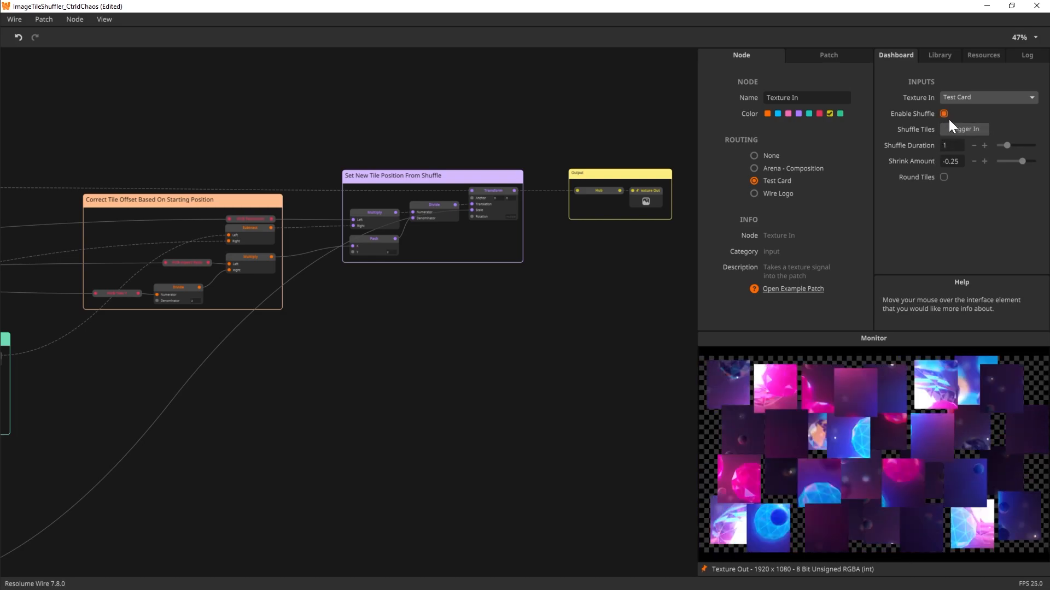
left_click_drag(590, 349, 519, 367)
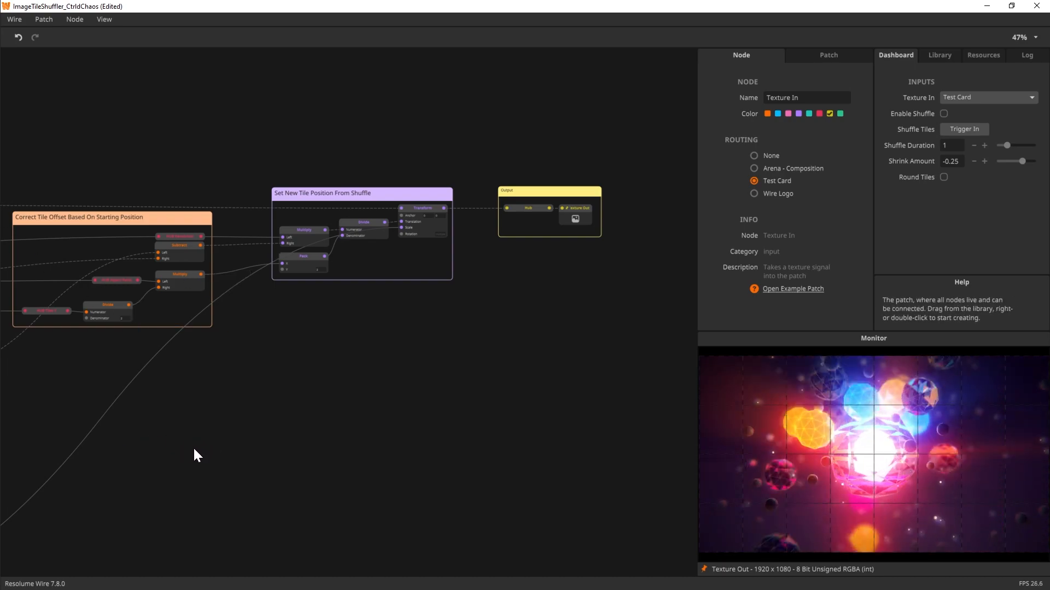
- Examine the Grid Pattern node's row and column attributes and check which of its inlets and outlets can be shown
left_click_drag(110, 465, 476, 403)
left_click_drag(309, 411, 650, 439)
left_click_drag(595, 278, 636, 299)
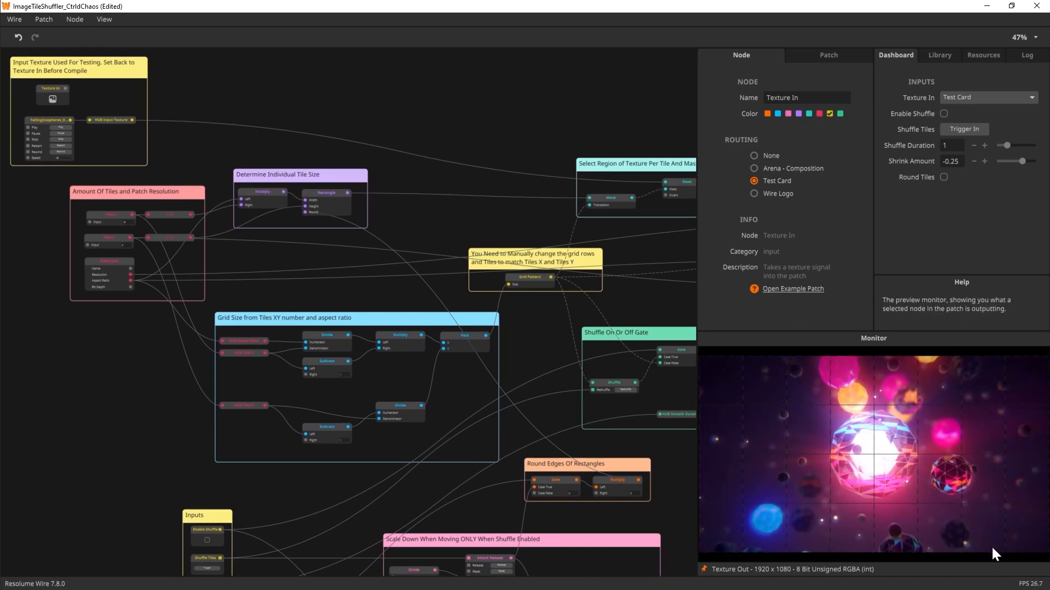
left_click(524, 278)
scroll(529, 300, "up", 3)
left_click_drag(547, 332, 585, 369)
left_click_drag(535, 335, 469, 326)
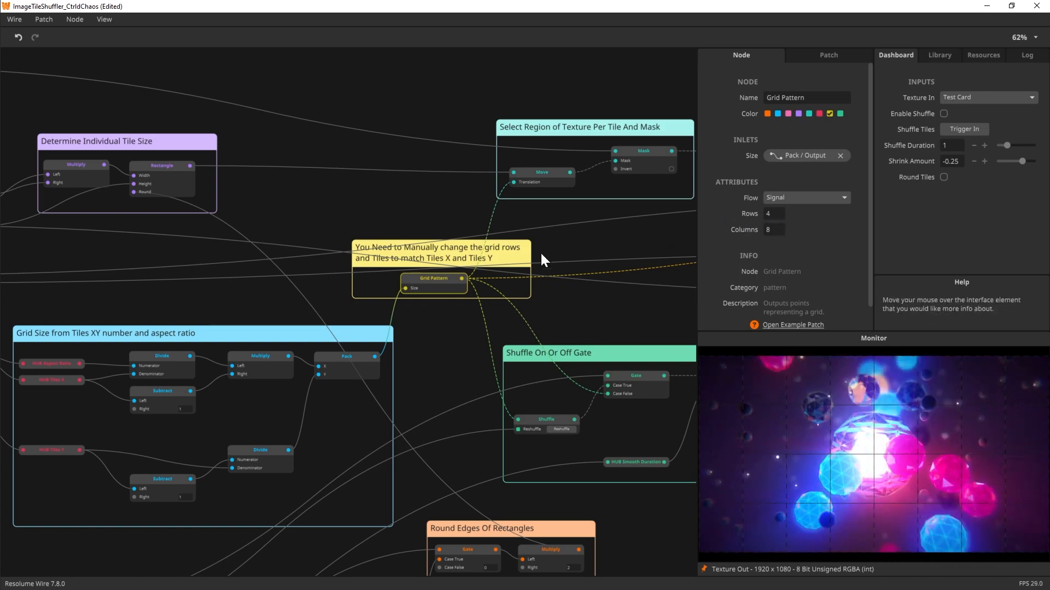
right_click(437, 280)
mouse_move(469, 539)
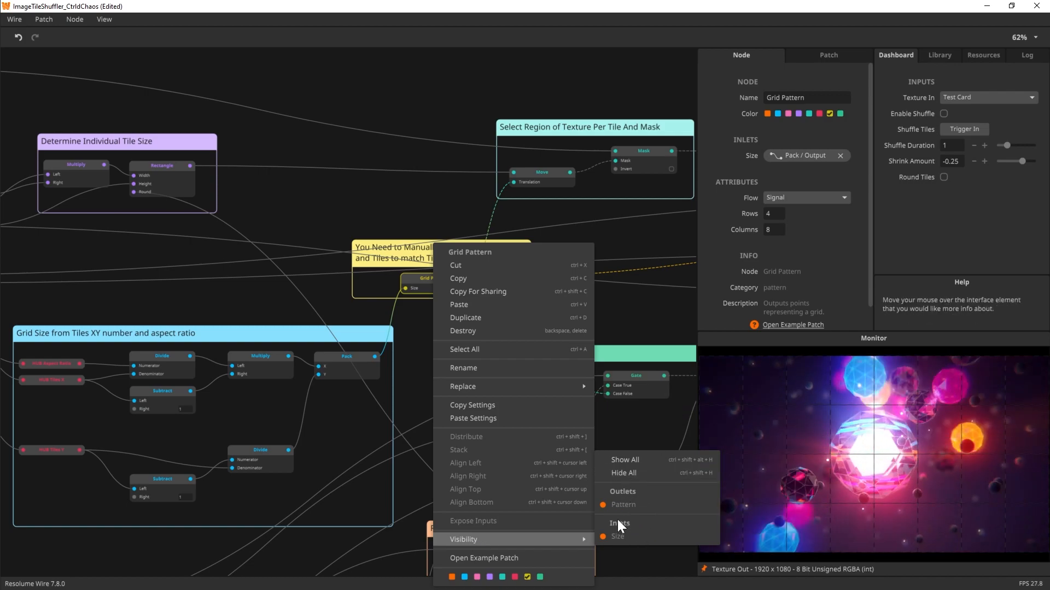
left_click(789, 244)
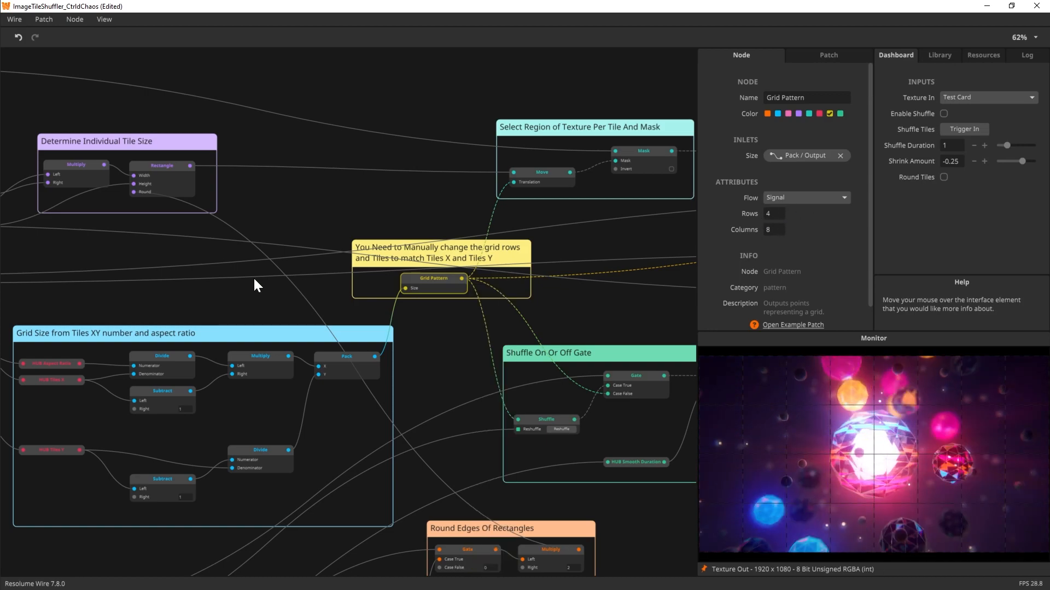
- Examine the input values of the Tiles X and Tiles Y nodes in the Amount Of Tiles and Patch Resolution group
left_click_drag(108, 306, 485, 324)
scroll(208, 226, "up", 3)
left_click(249, 217)
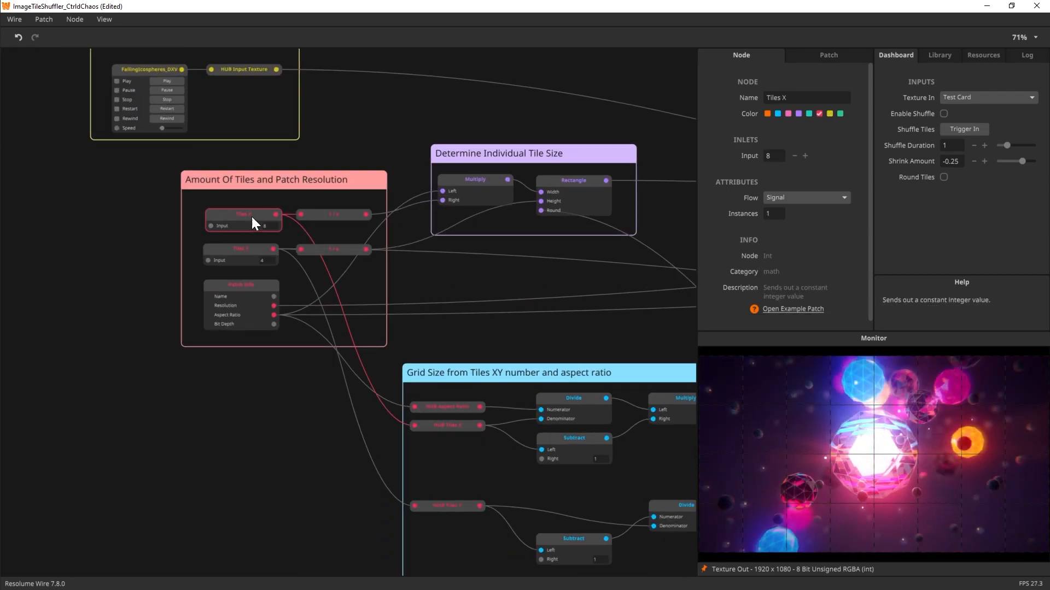
left_click(251, 250)
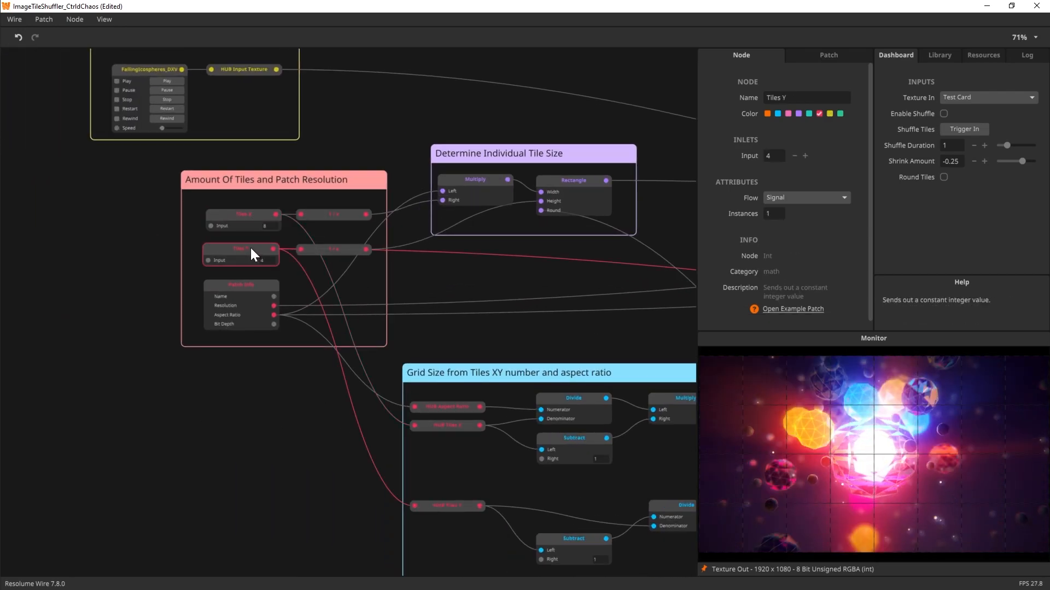
left_click(245, 216)
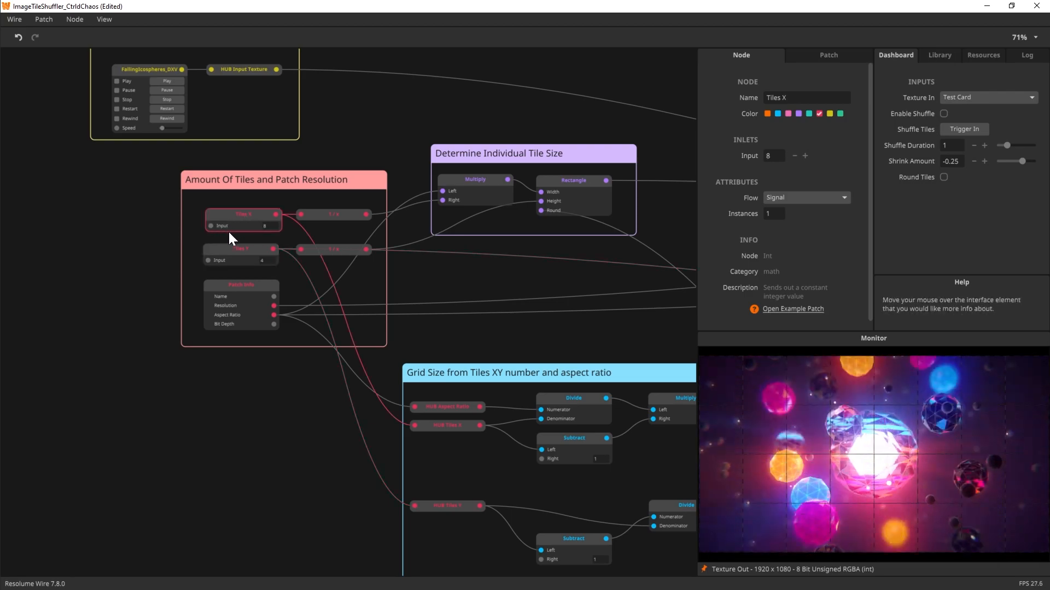
- Compare the Grid Pattern node's rows and columns with the Tiles Y and Tiles X values
left_click_drag(608, 332, 481, 311)
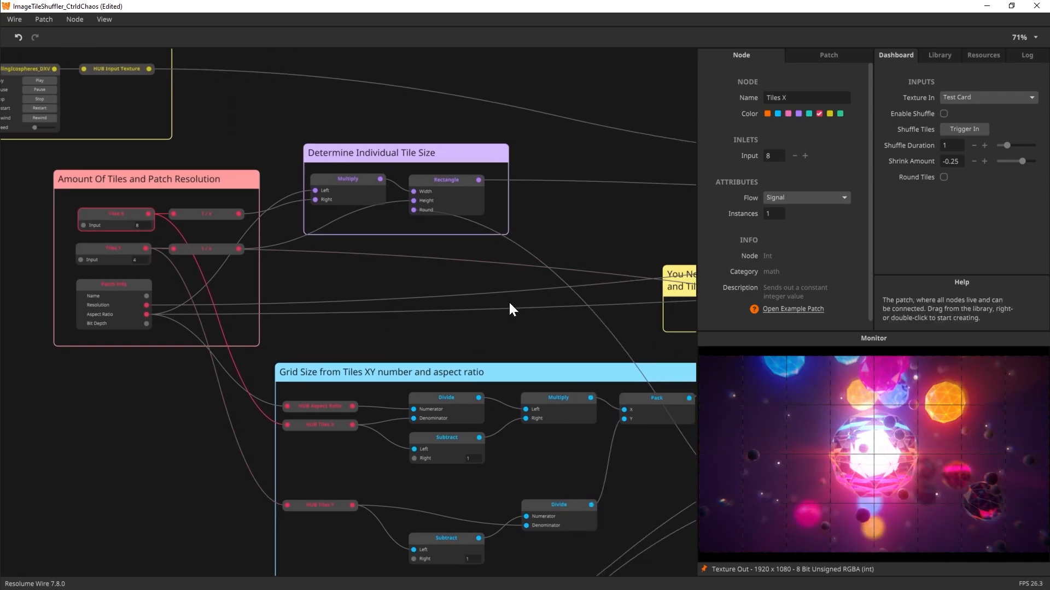
left_click_drag(558, 226, 367, 217)
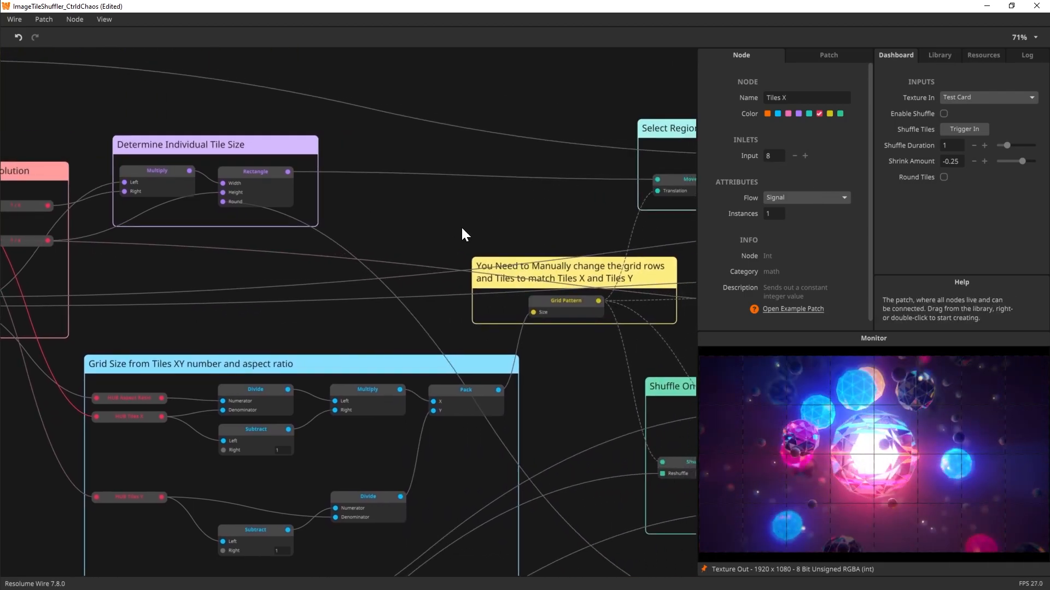
left_click(566, 303)
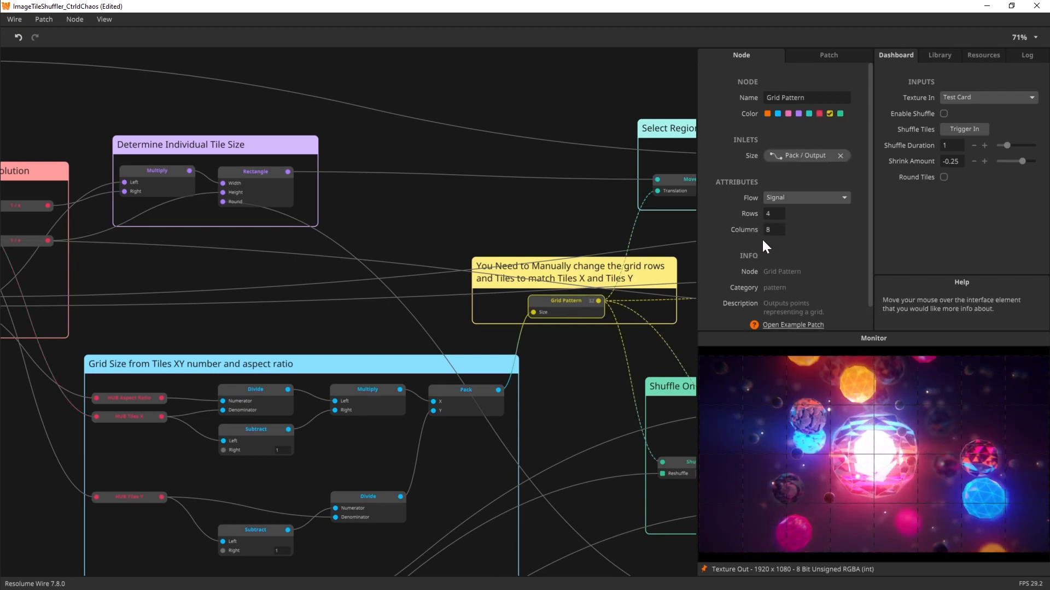
left_click_drag(254, 338, 338, 334)
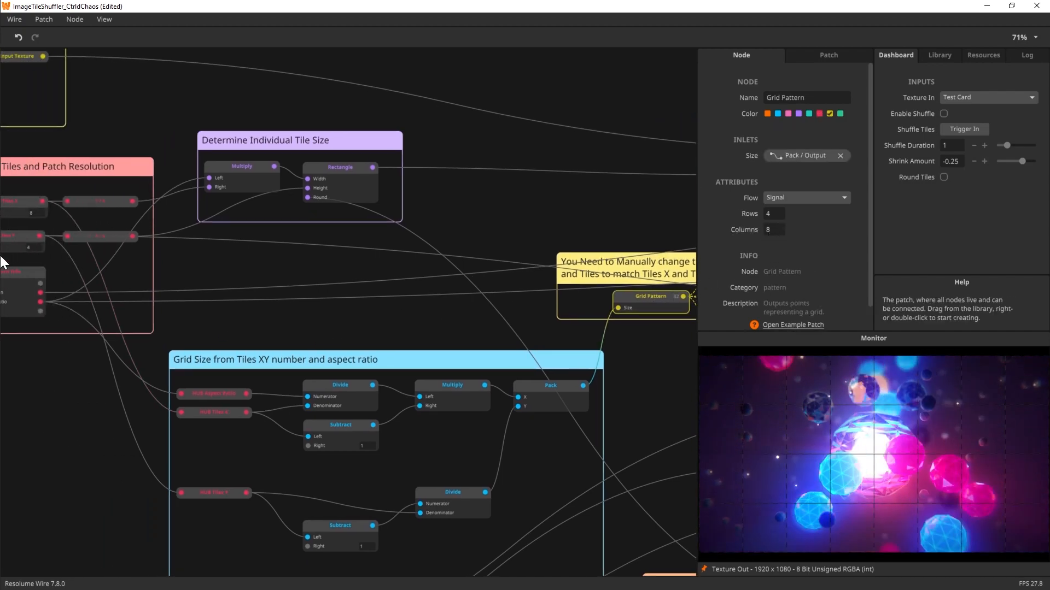
left_click(17, 233)
left_click_drag(269, 307, 123, 296)
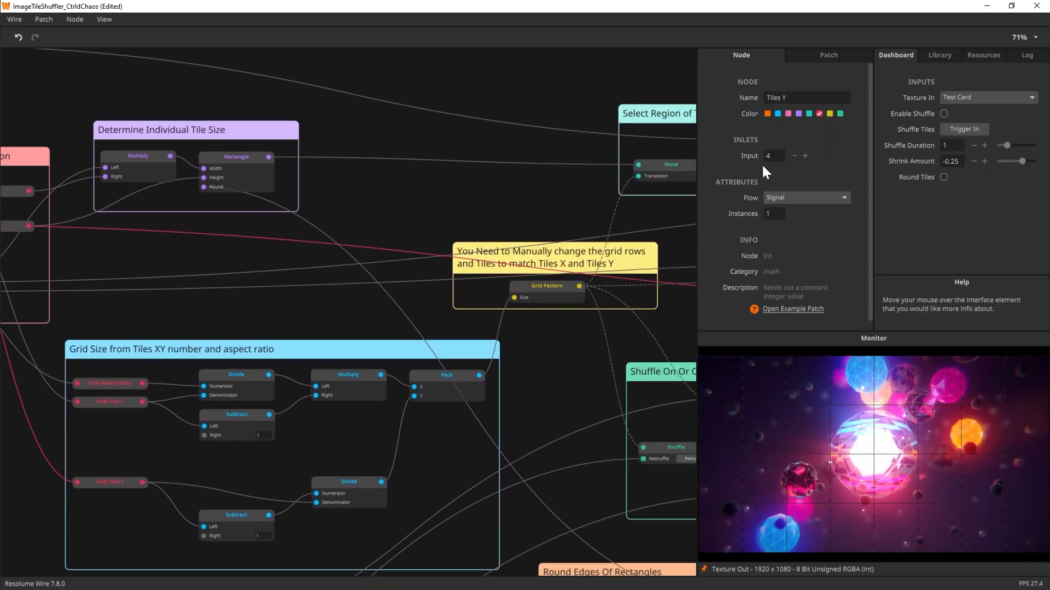
left_click_drag(560, 286, 561, 290)
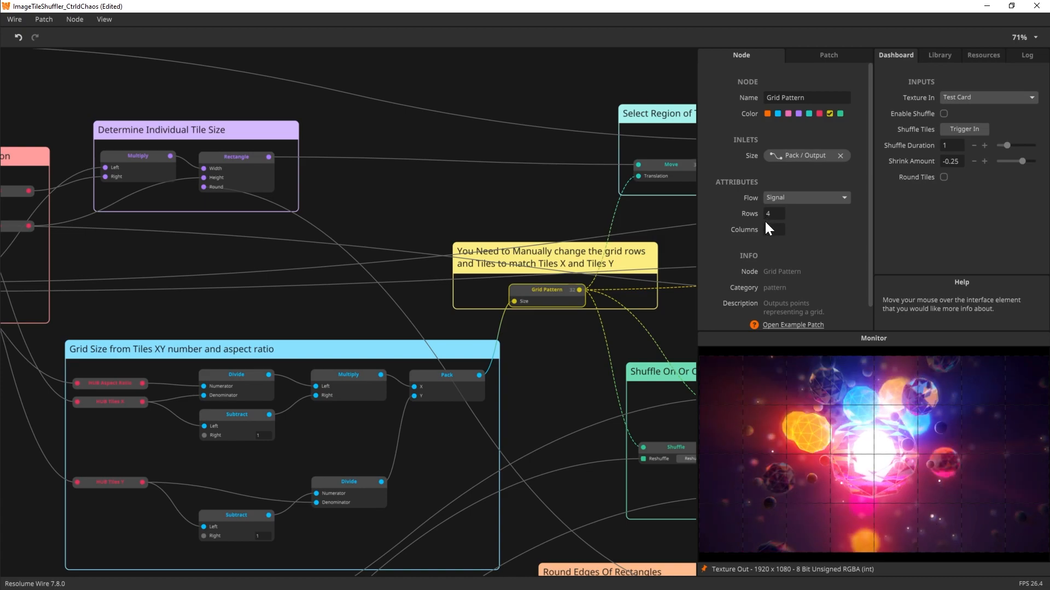
scroll(310, 305, "down", 4)
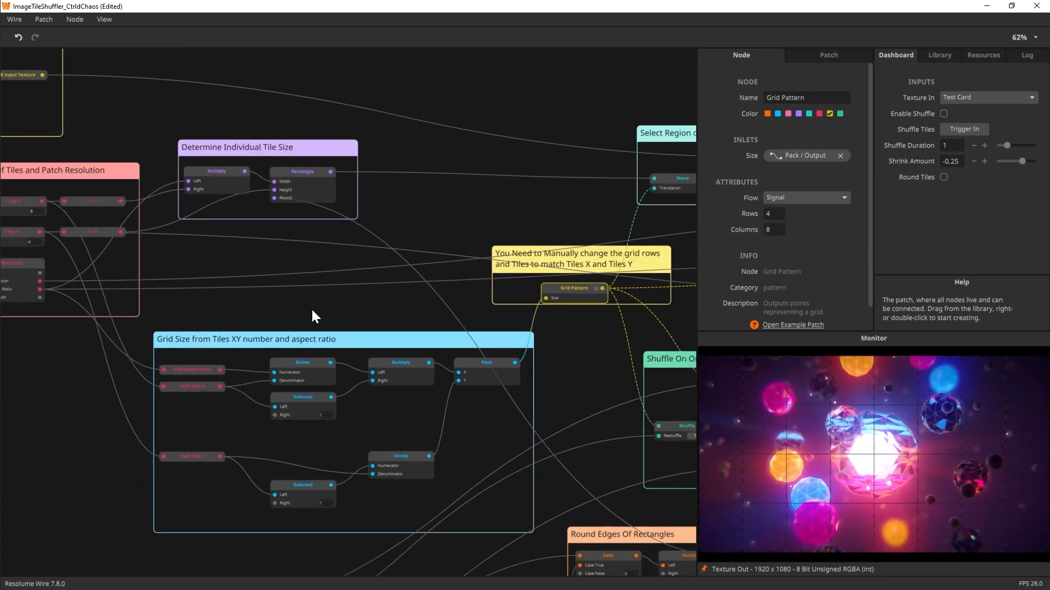
- Inspect the Resolution and Aspect Ratio outputs of the Patch Info node
left_click_drag(452, 209, 616, 231)
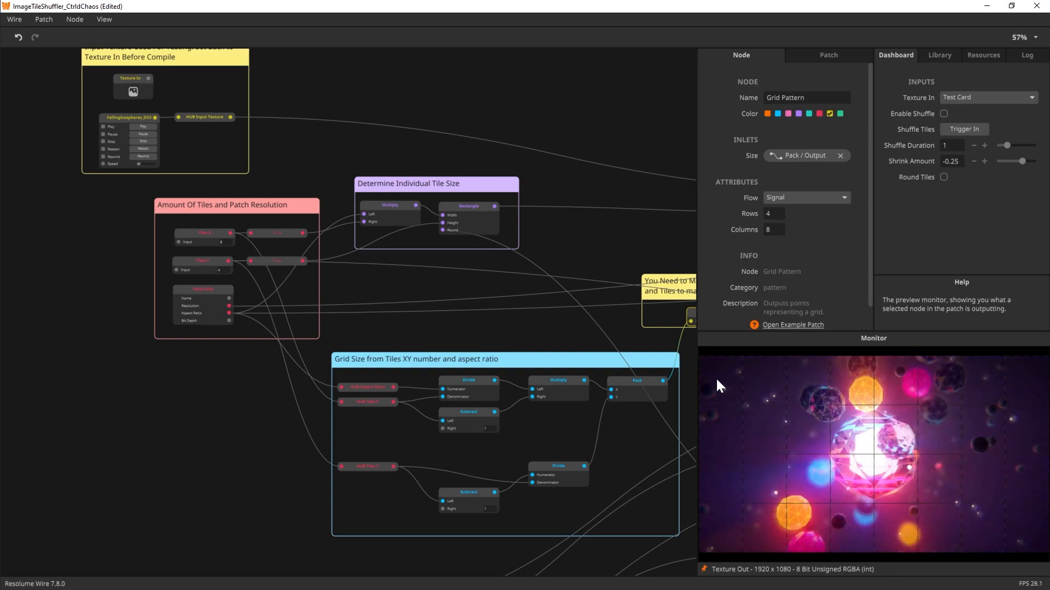
mouse_move(433, 290)
left_mouse_down()
mouse_move(459, 288)
mouse_move(431, 287)
left_mouse_up()
scroll(264, 317, "up", 5)
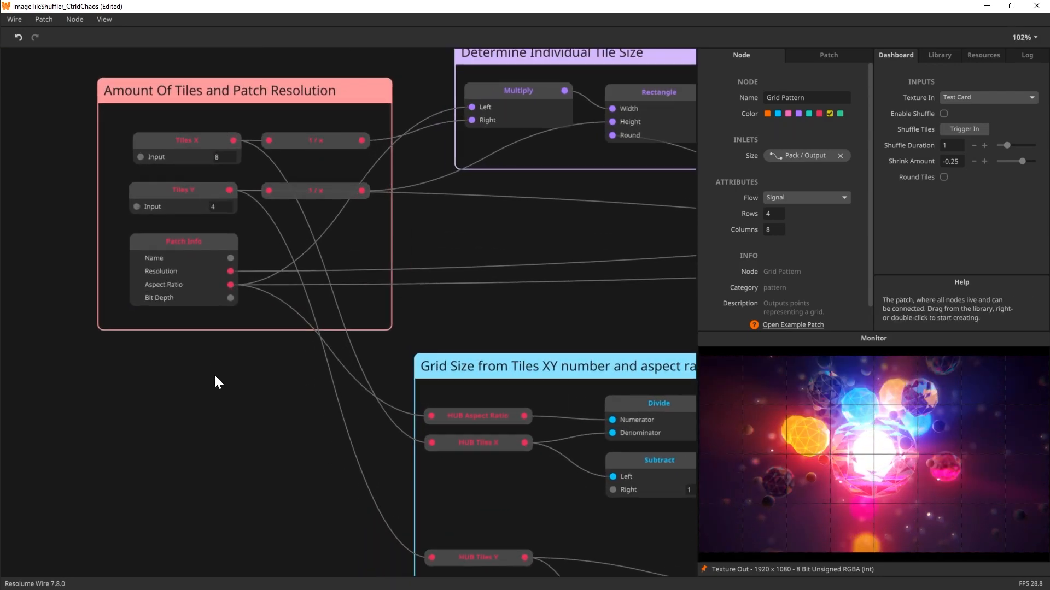
left_click(244, 328)
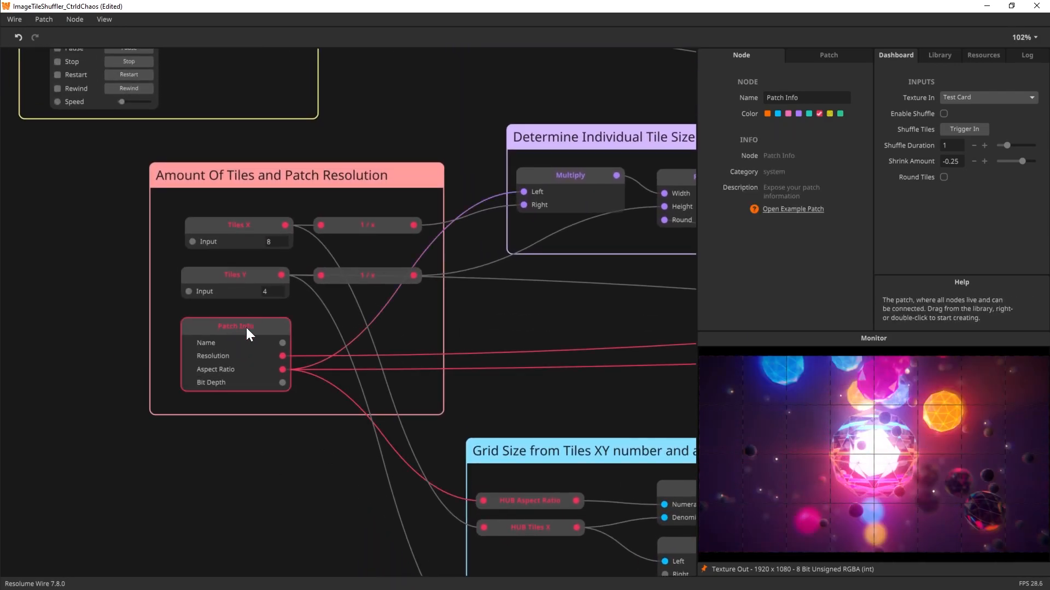
mouse_move(281, 343)
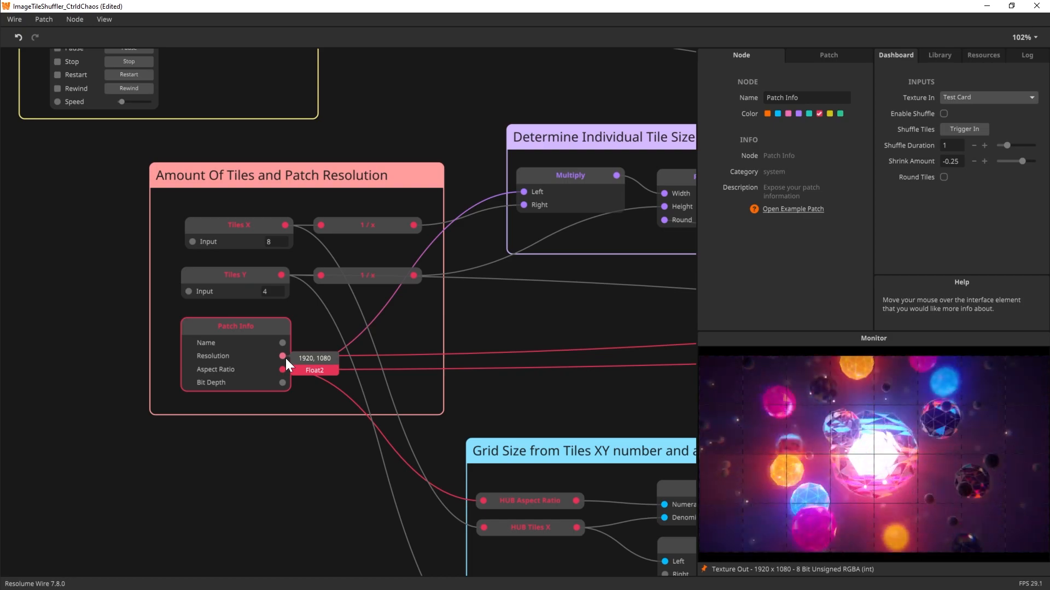
mouse_move(282, 385)
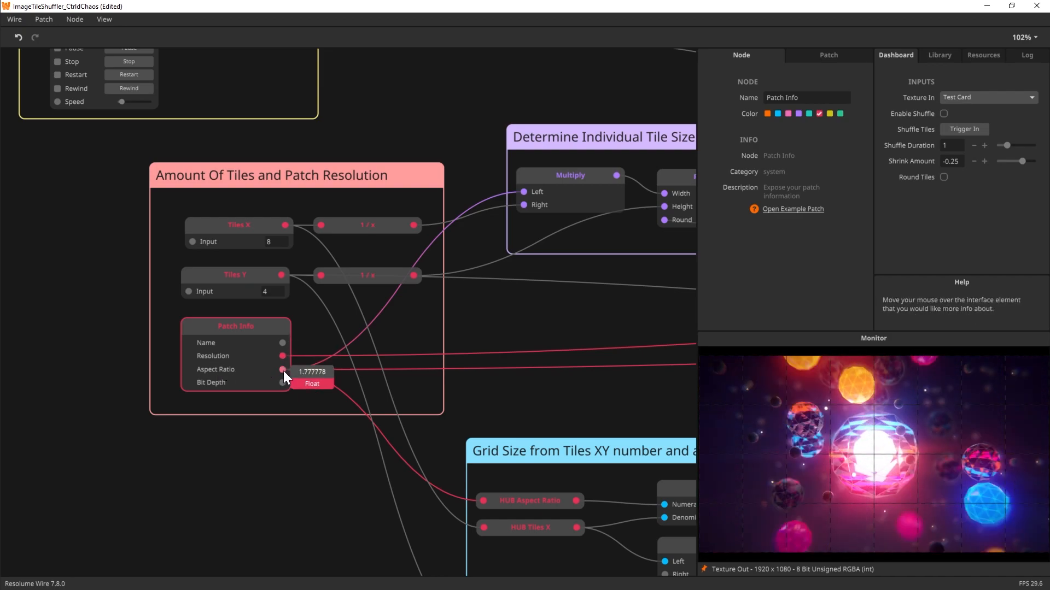
- Turn on Enable Shuffle and trigger Shuffle Tiles four times on the playing video
left_click_drag(633, 396, 328, 394)
scroll(370, 330, "down", 4)
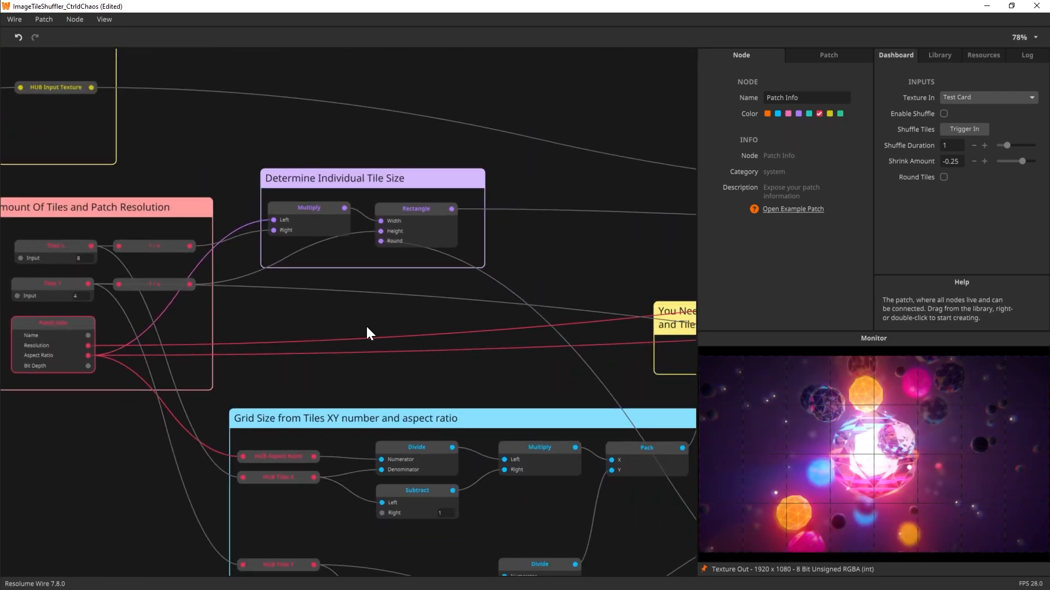
left_click_drag(585, 268, 558, 279)
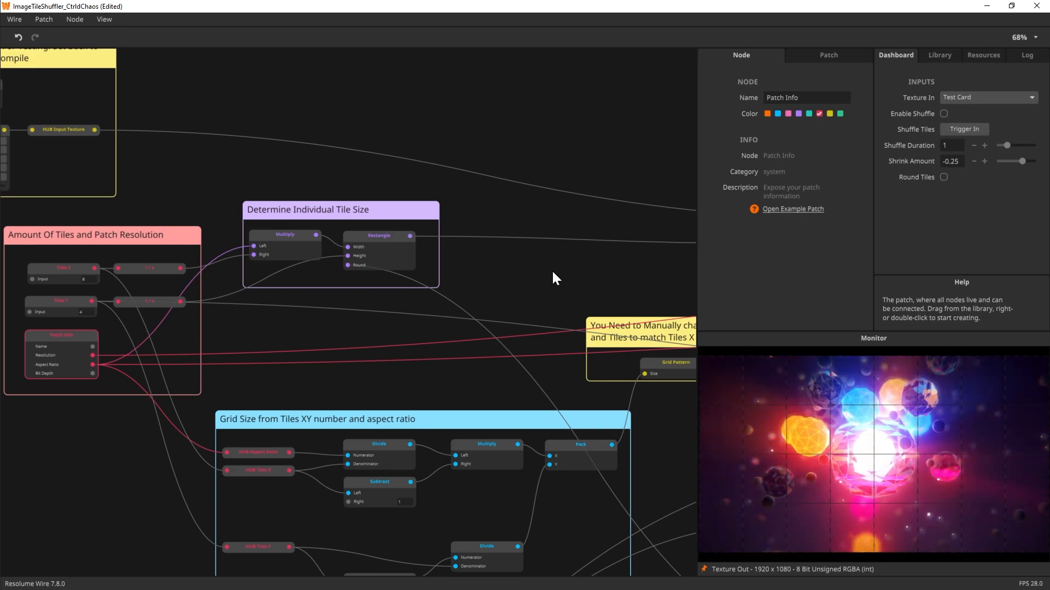
left_click_drag(525, 277, 572, 266)
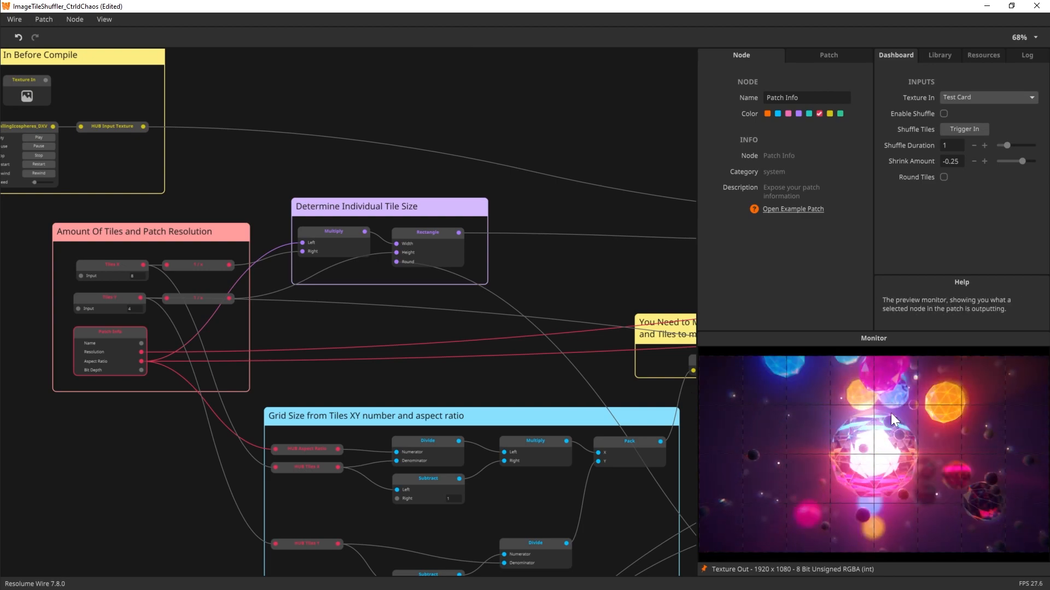
left_click(944, 114)
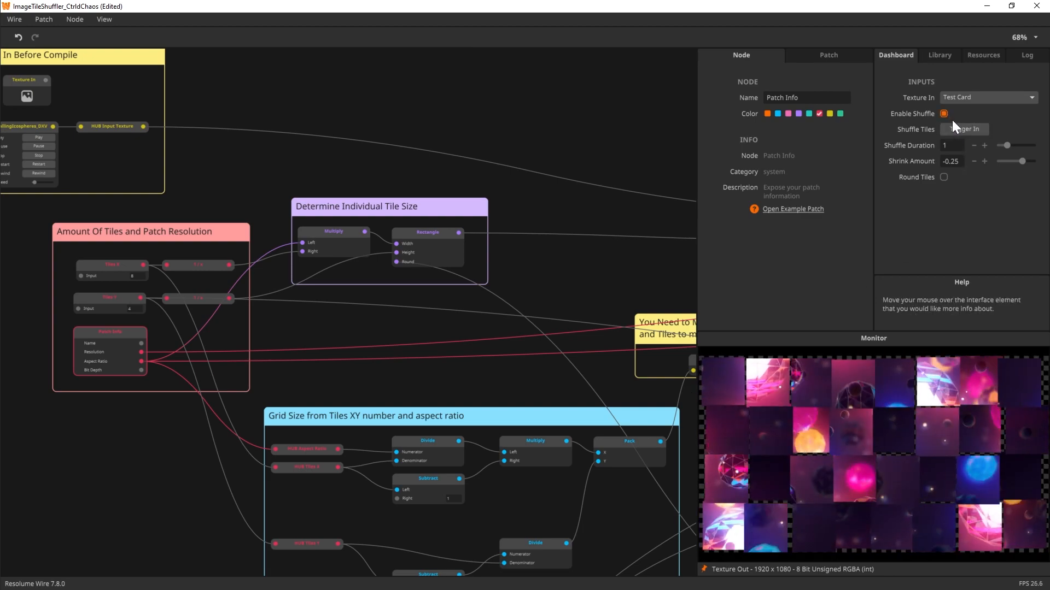
left_click(959, 130)
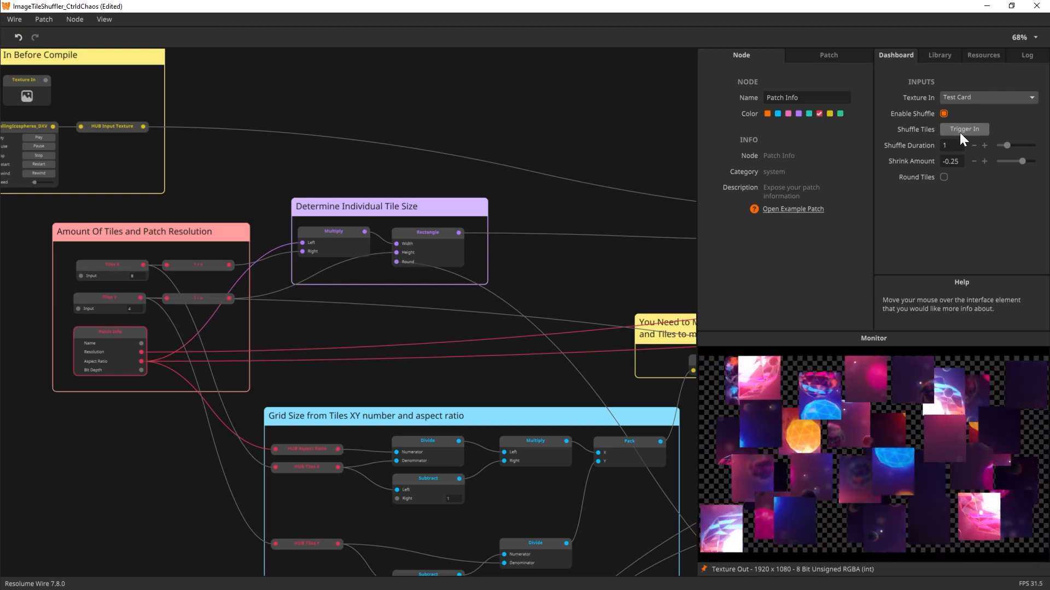
left_click(962, 130)
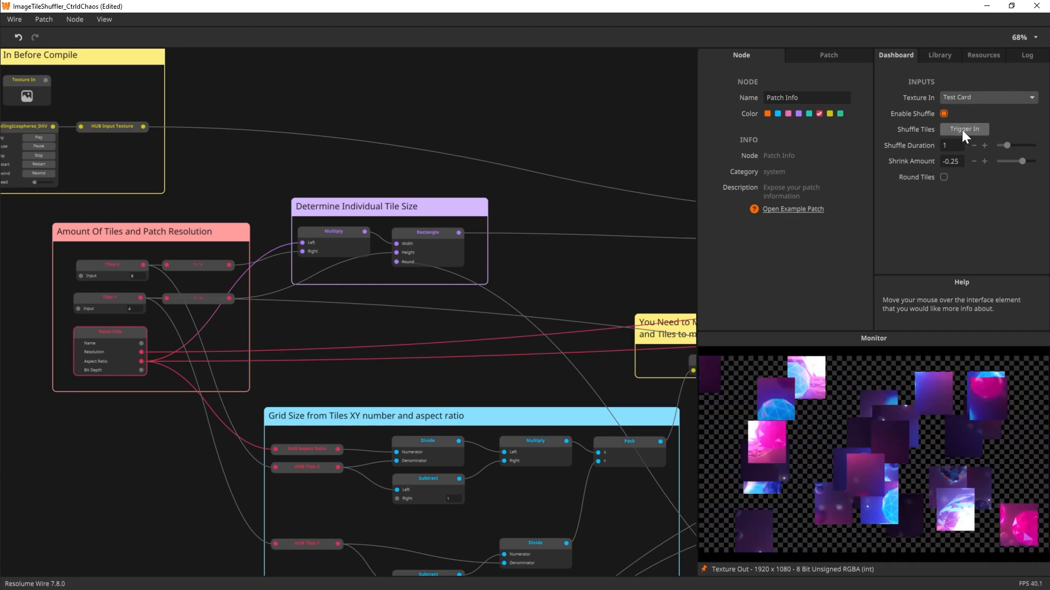
left_click(962, 129)
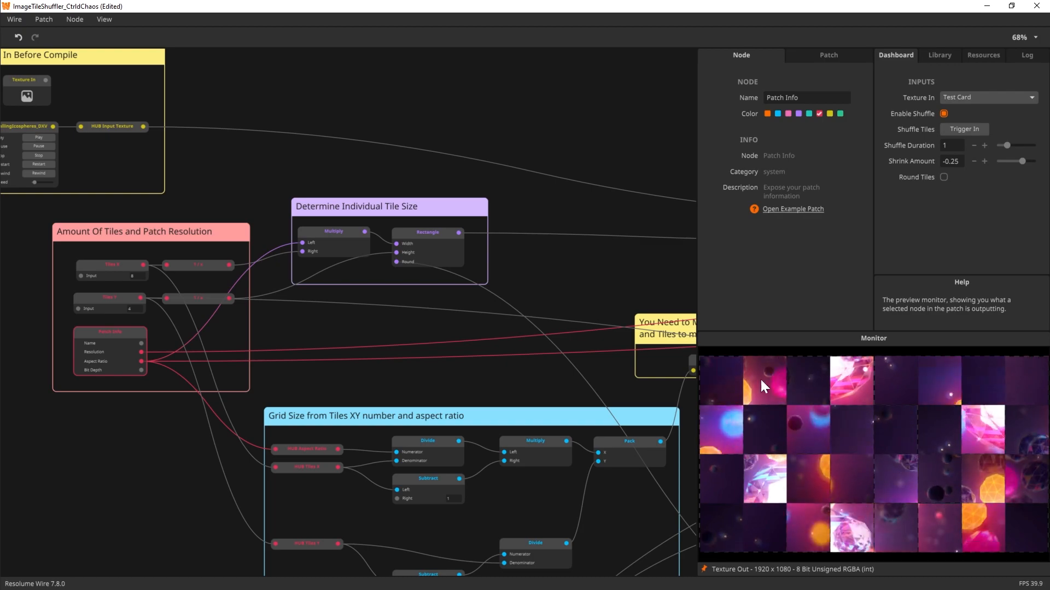
left_click(958, 131)
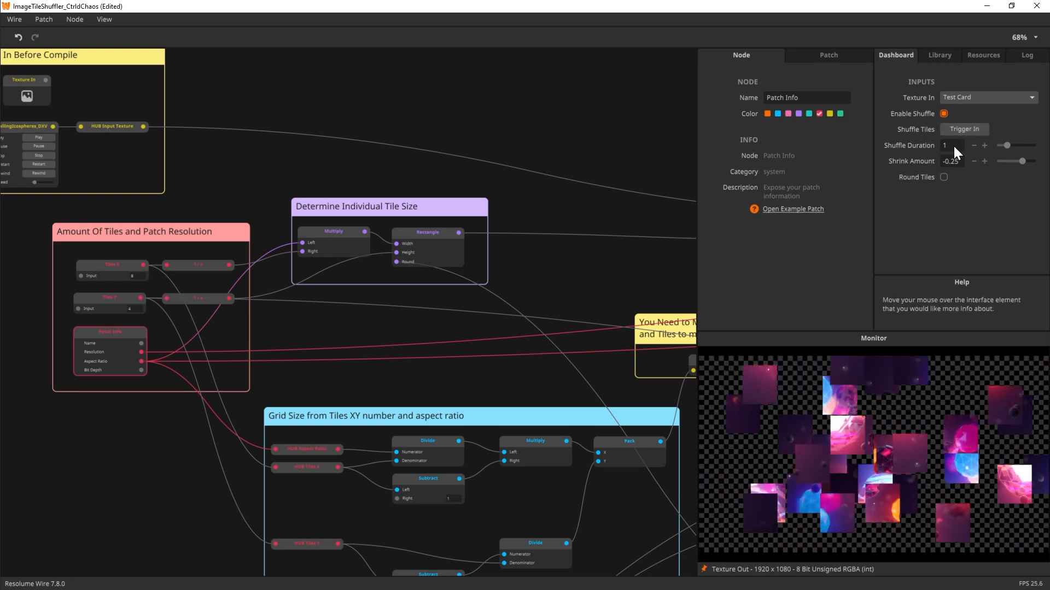
- Set Shuffle Duration to 4 and trigger Shuffle Tiles twice to test the slower movement
left_click_drag(1005, 145, 1034, 145)
left_click(964, 129)
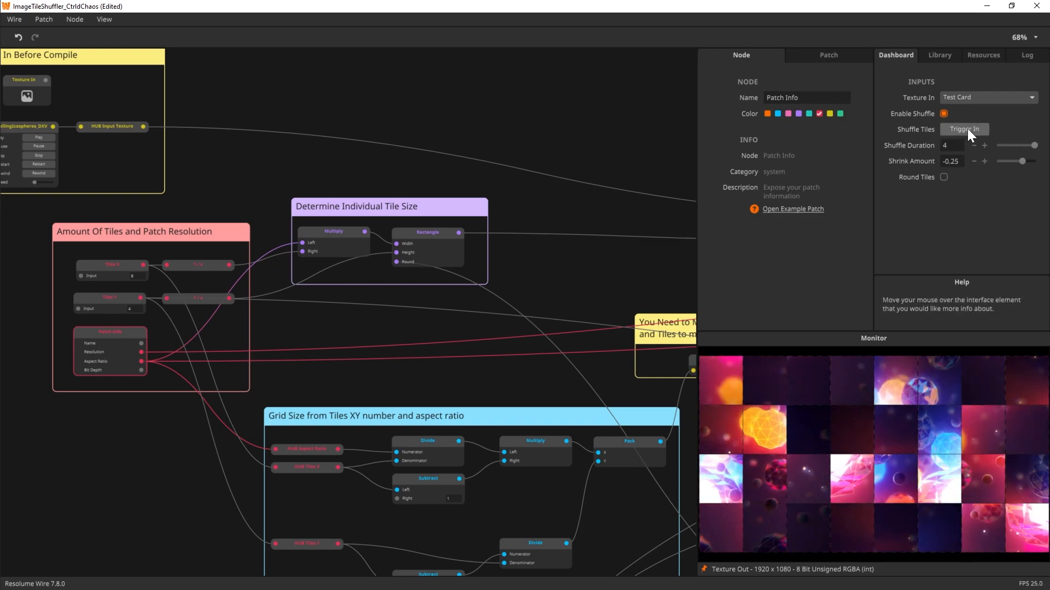
left_click(967, 129)
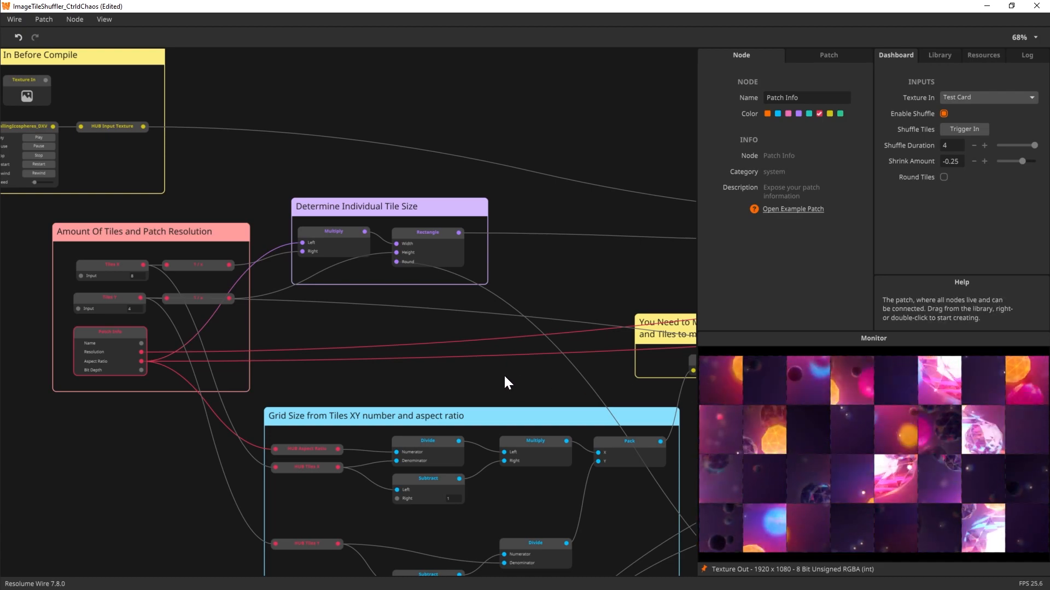
- Inspect the 1 / x node fed by Tiles X and the value that Tiles X outputs
left_click_drag(301, 335, 488, 357)
scroll(487, 357, "up", 2)
scroll(486, 355, "up", 2)
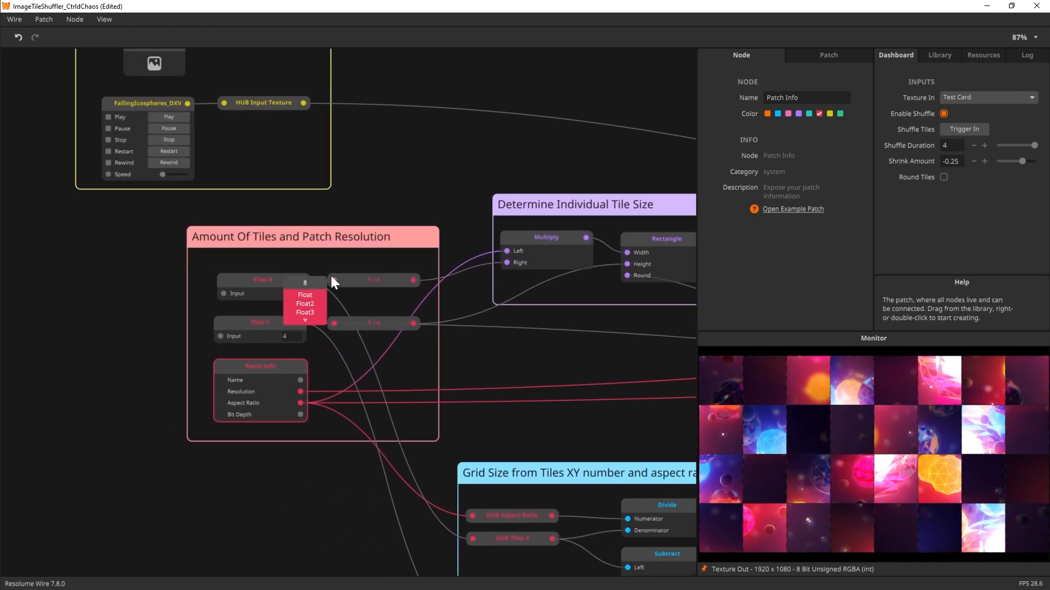
left_click(371, 280)
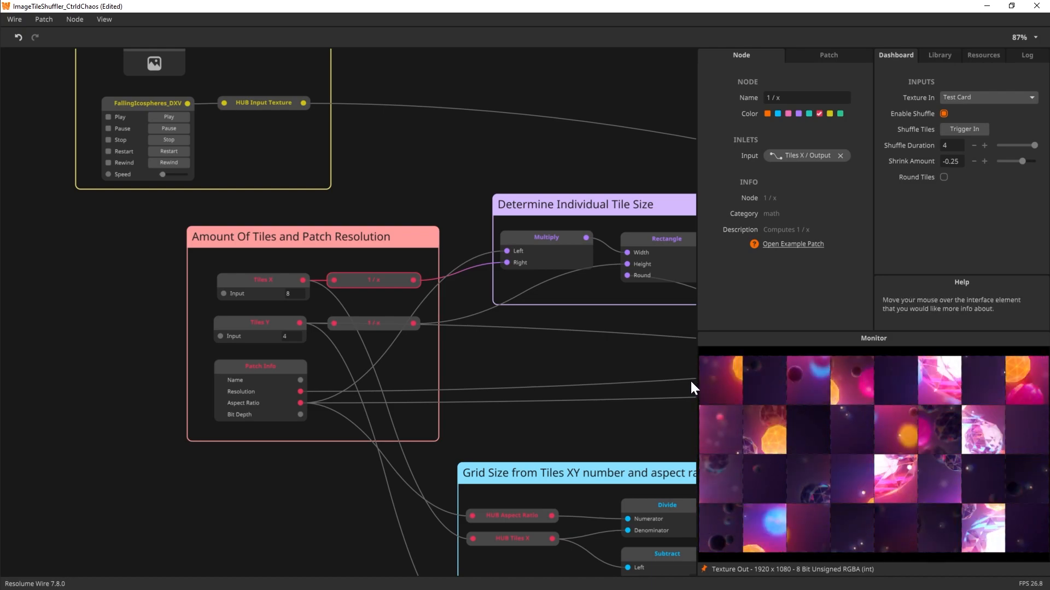
left_click_drag(535, 354, 420, 358)
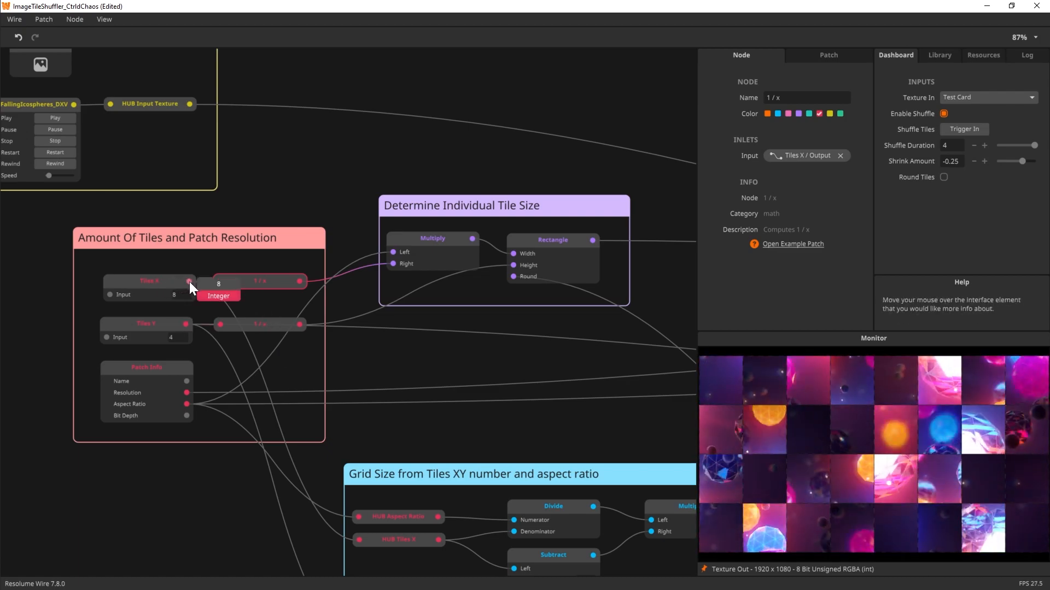
- Inspect the 1 / x and Aspect Ratio outputs feeding Multiply, and the tile dimensions passed to the Rectangle node
mouse_move(298, 281)
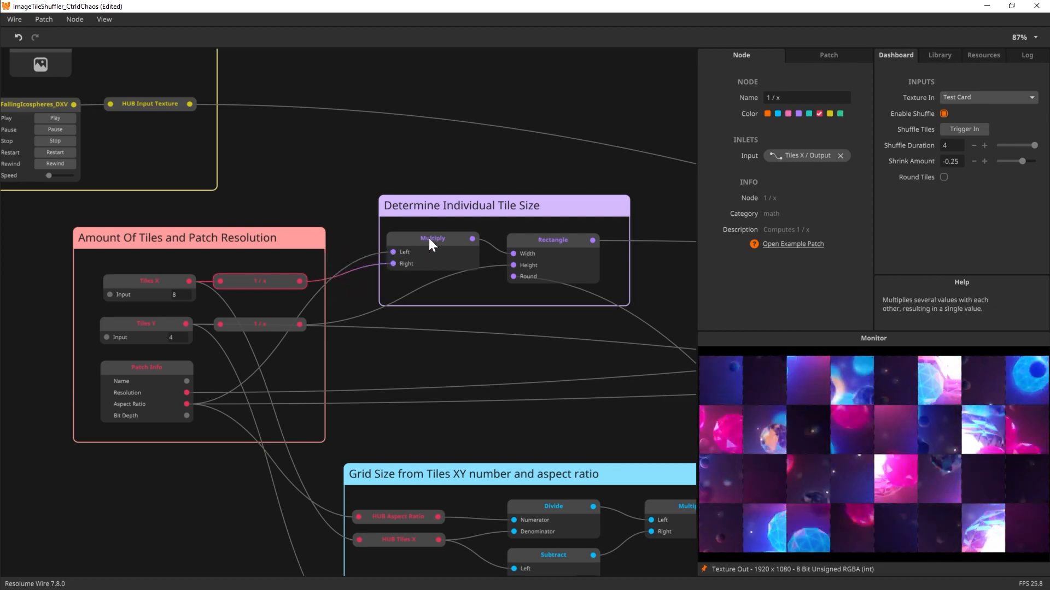
mouse_move(187, 404)
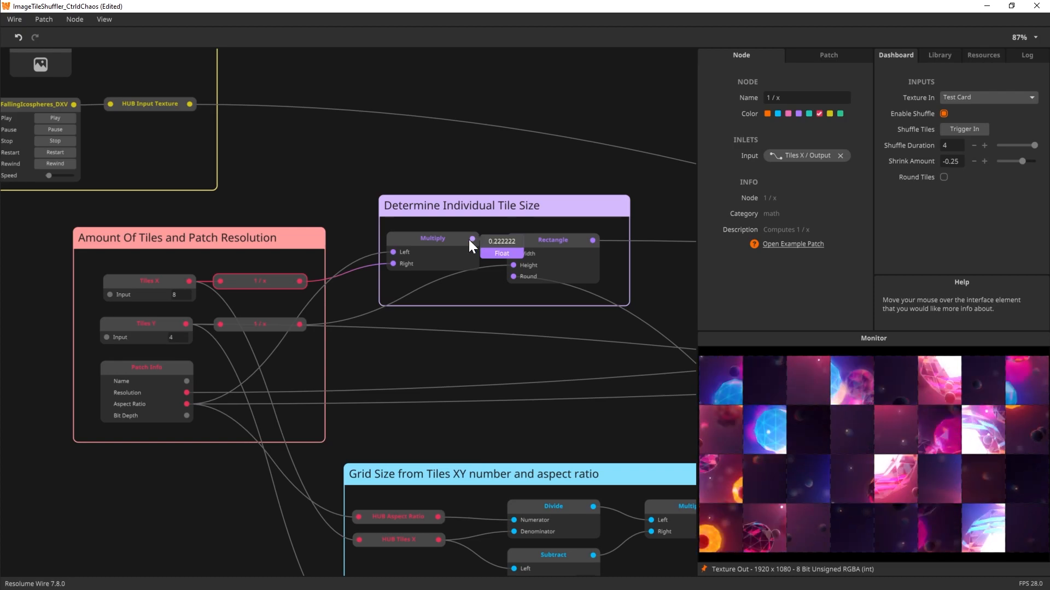
mouse_move(513, 264)
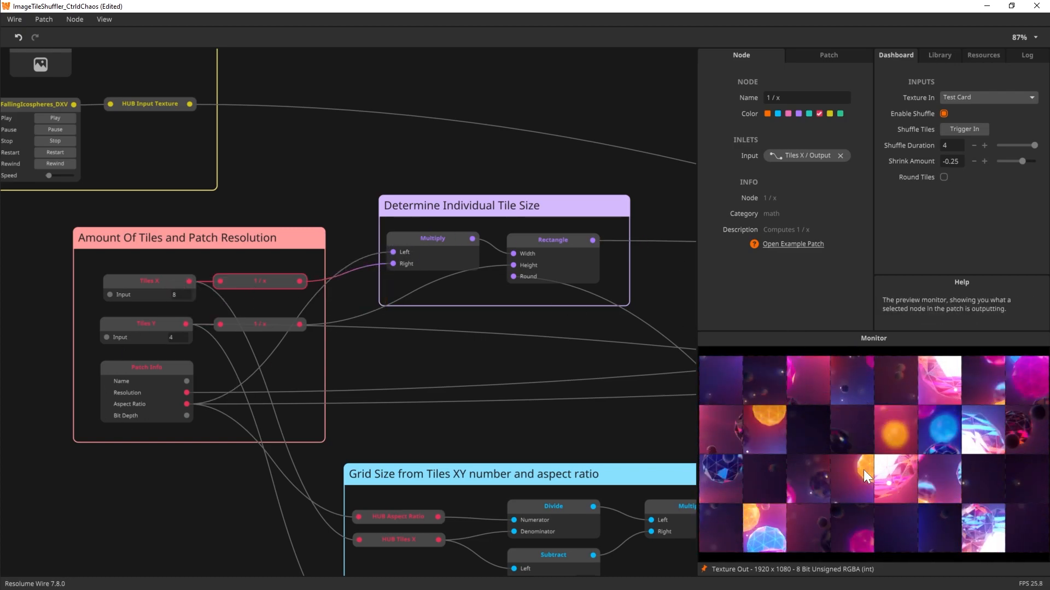
- Unpin the monitor and preview the Mask node's output in the Select Region of Texture Per Tile And Mask group
left_click_drag(548, 421, 202, 385)
left_click_drag(507, 236, 373, 246)
scroll(372, 242, "down", 4)
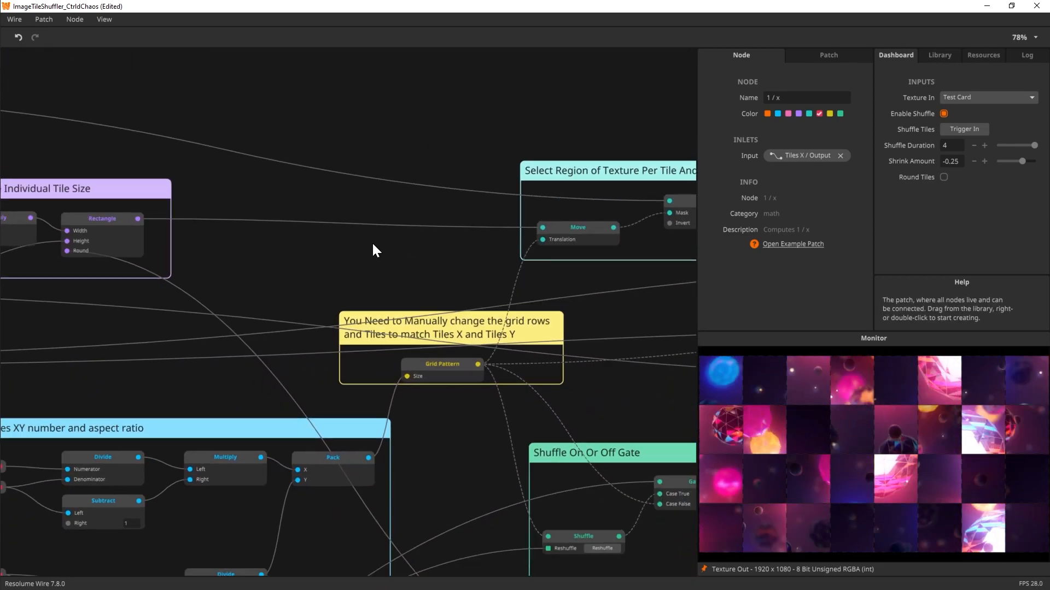
left_click_drag(260, 259, 449, 248)
left_click_drag(529, 255, 165, 283)
scroll(375, 304, "up", 5)
left_click_drag(370, 295, 380, 325)
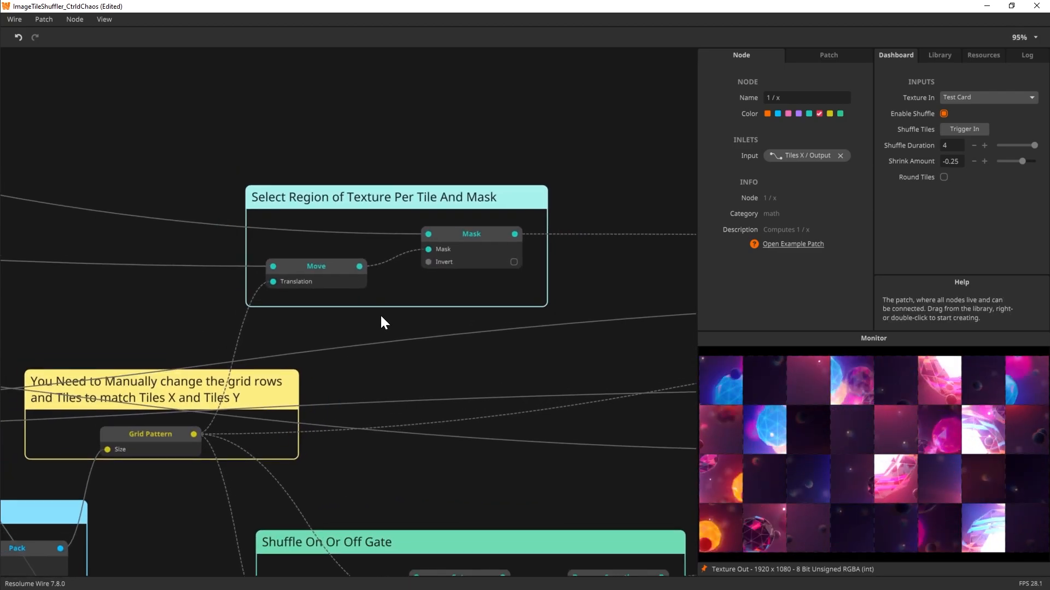
left_click(487, 237)
left_click(707, 570)
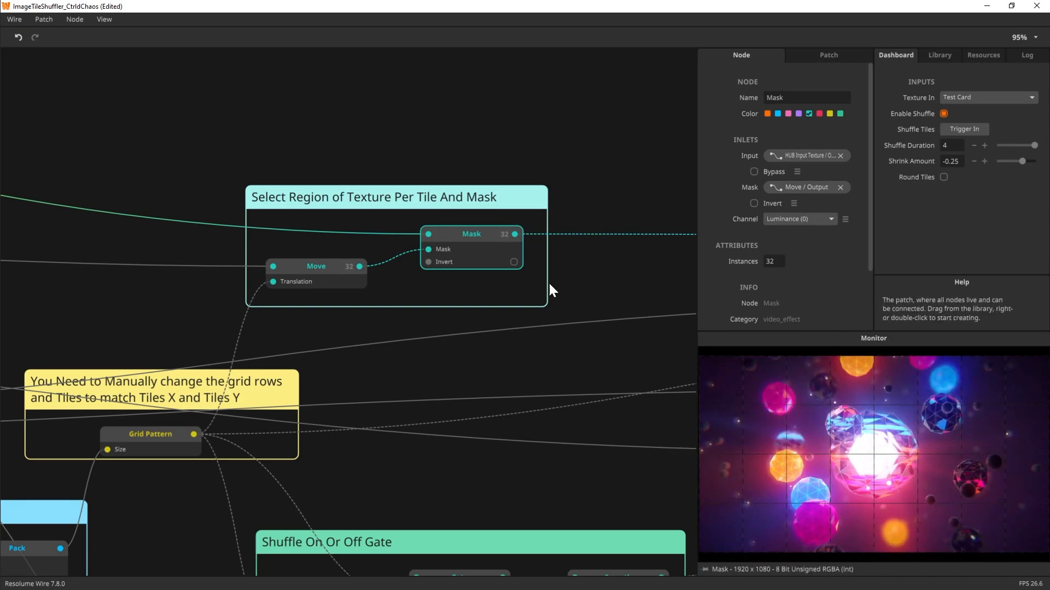
- Preview the Move node's shape output and trace its connections from Rectangle and to Mask
left_click(324, 267)
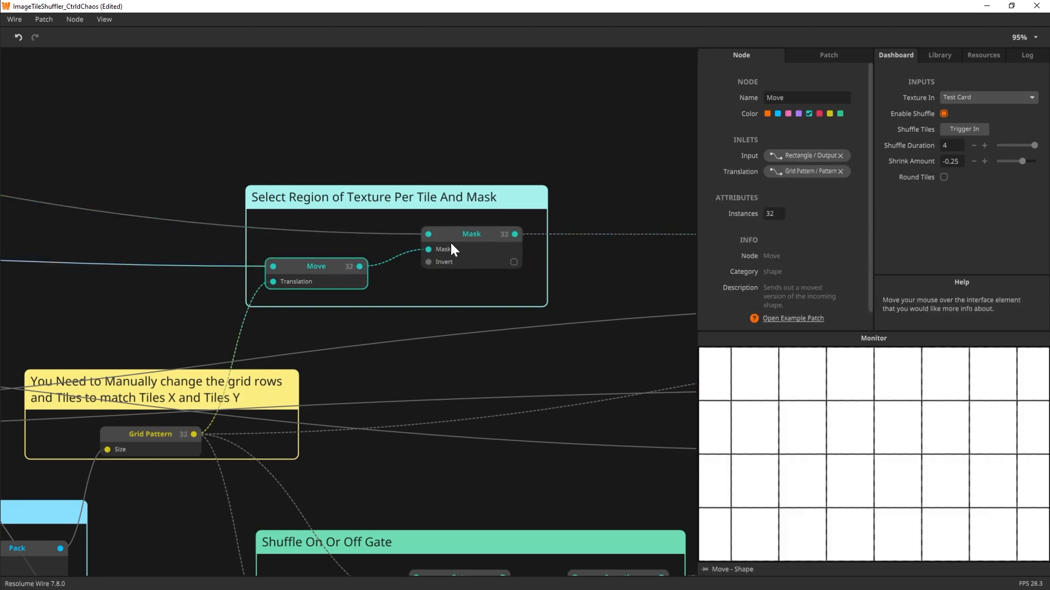
left_click_drag(266, 322, 585, 341)
scroll(294, 324, "down", 6)
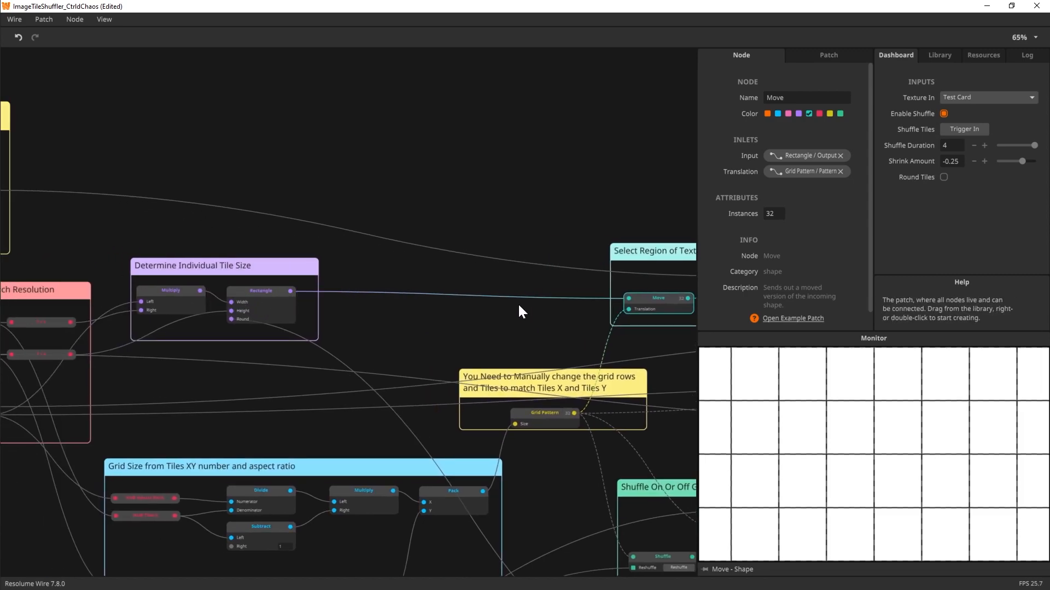
left_click_drag(553, 316, 399, 298)
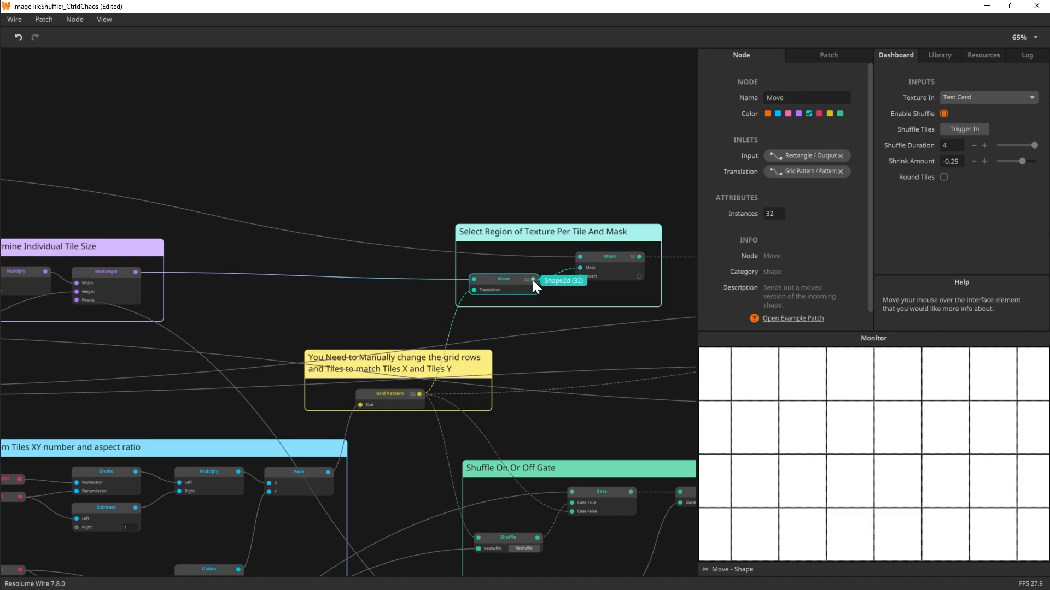
left_click_drag(488, 325, 501, 287)
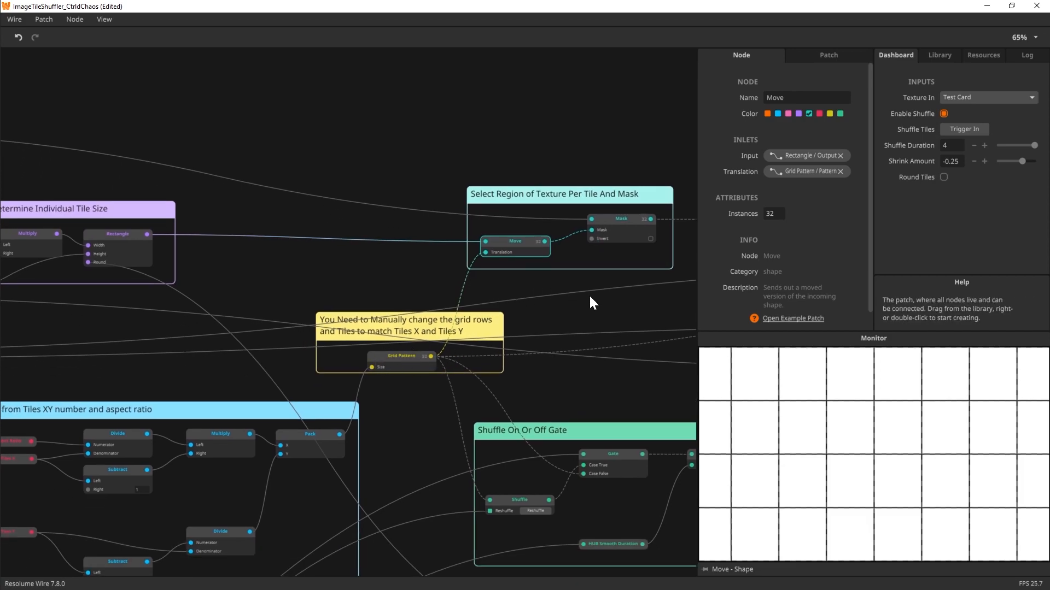
- Inspect the Grid Pattern node's Rows and Columns attributes and its output
left_click(403, 355)
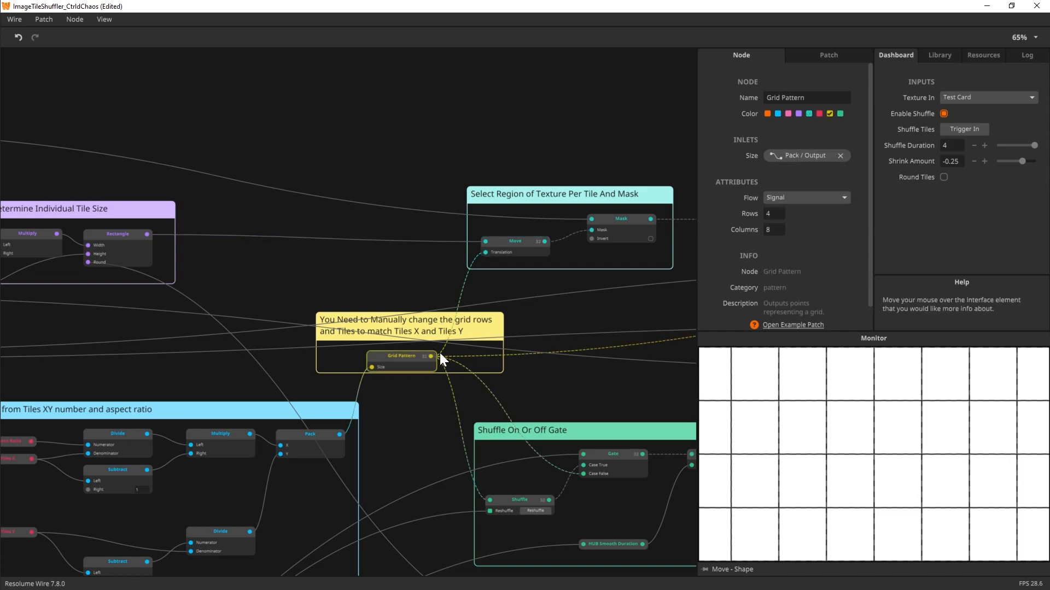
mouse_move(430, 356)
mouse_move(381, 360)
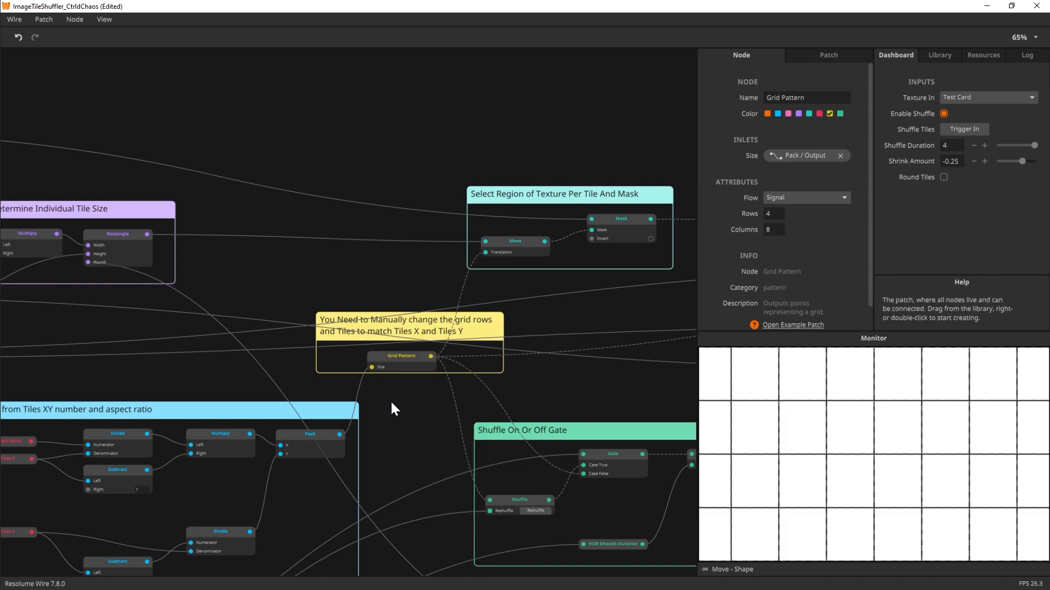
- Trace the sources of HUB Aspect Ratio, HUB Tiles X and HUB Tiles Y in the Grid Size group
left_click_drag(173, 381, 380, 208)
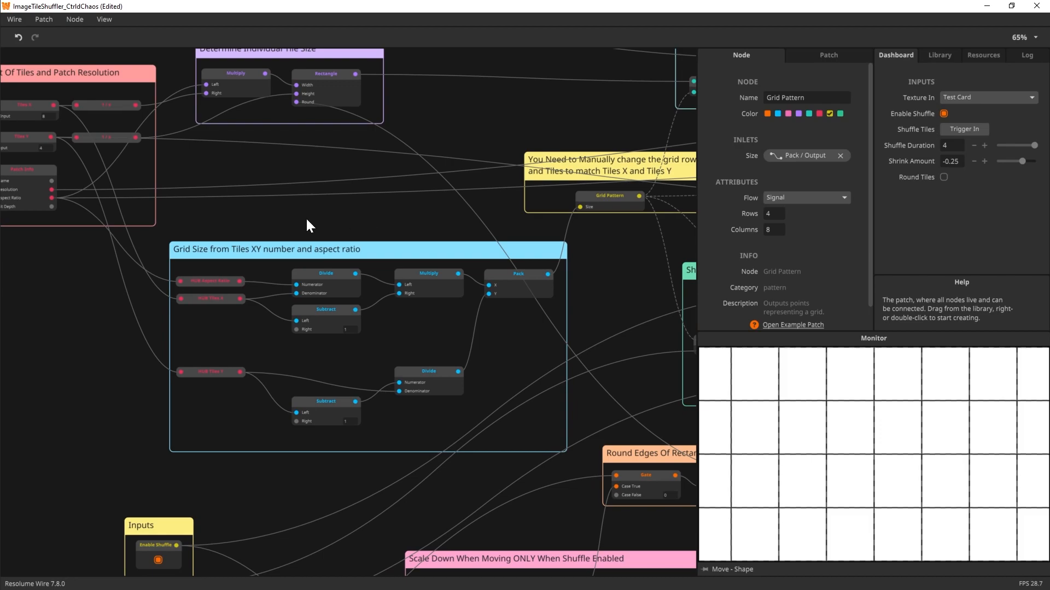
left_click(212, 281)
left_click_drag(128, 282, 221, 287)
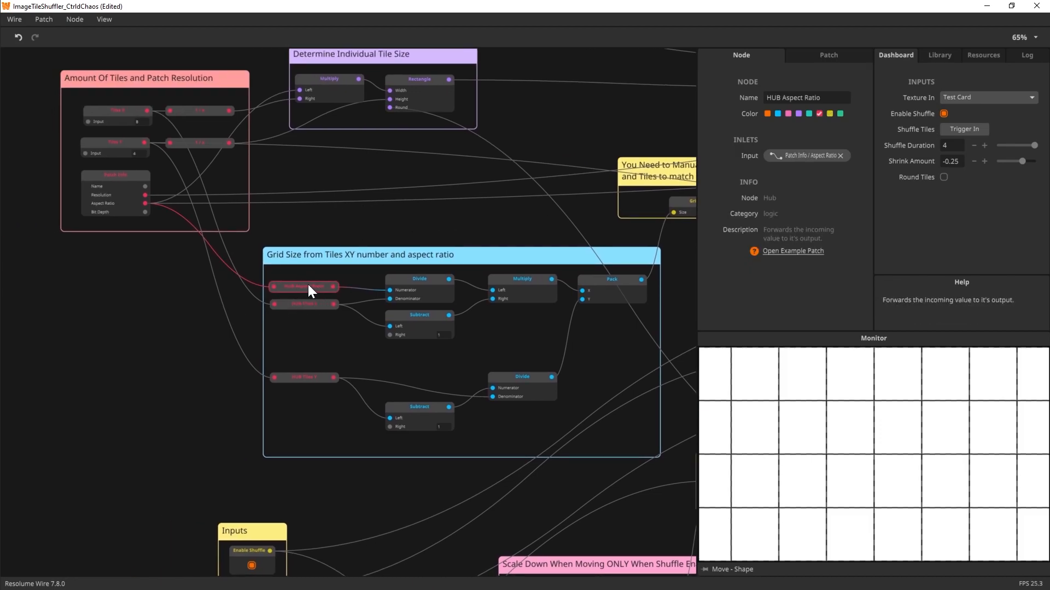
mouse_move(145, 208)
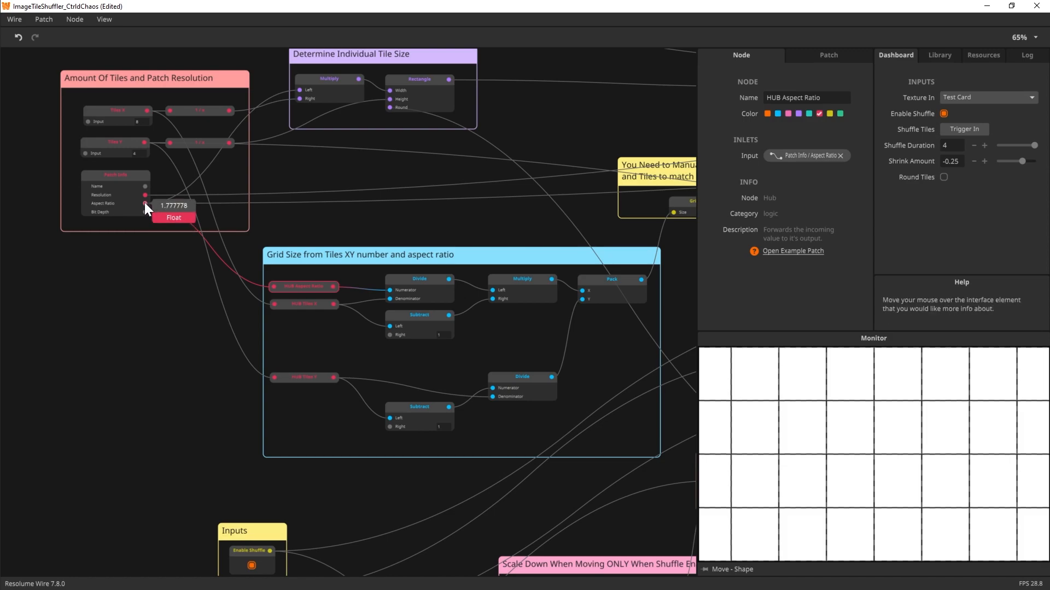
left_click(301, 304)
left_click(311, 378)
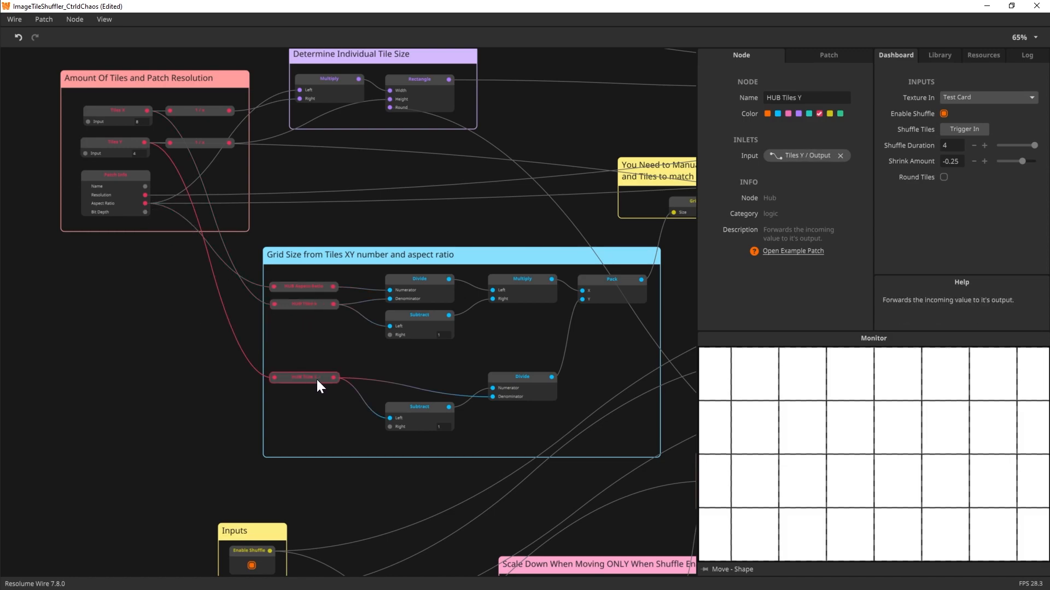
- Inspect the HUB Aspect Ratio and HUB Tiles X outputs that feed the upper Divide node
left_click_drag(440, 376, 368, 388)
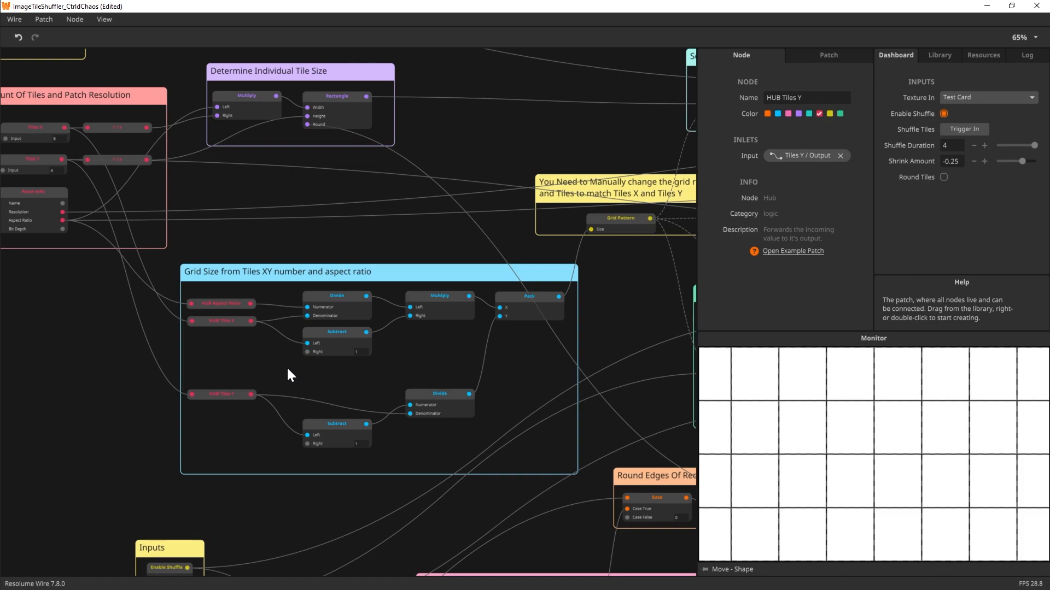
scroll(287, 374, "up", 5)
left_click_drag(268, 358, 403, 424)
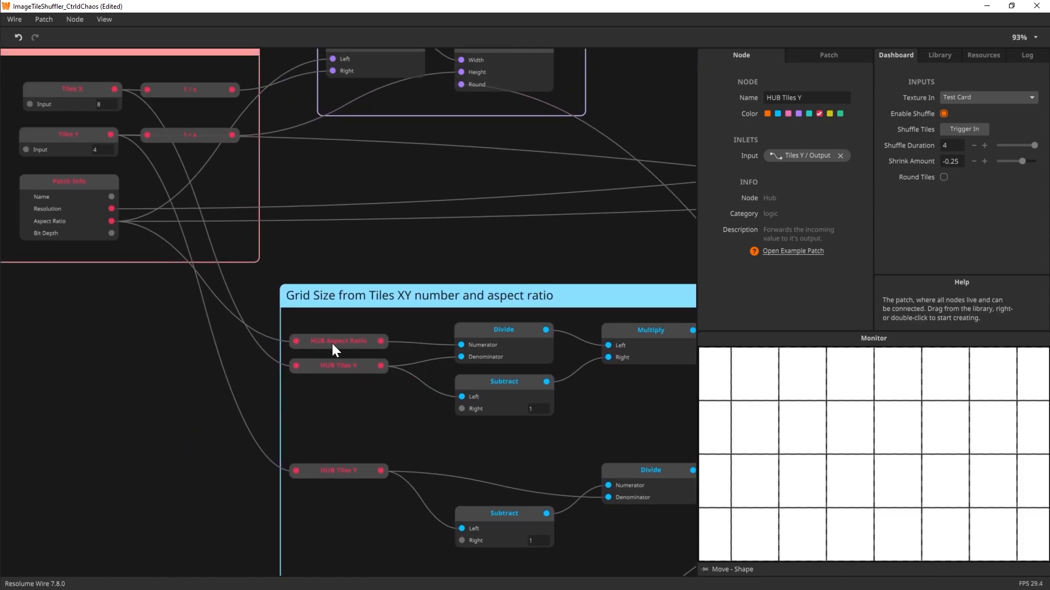
left_click(355, 340)
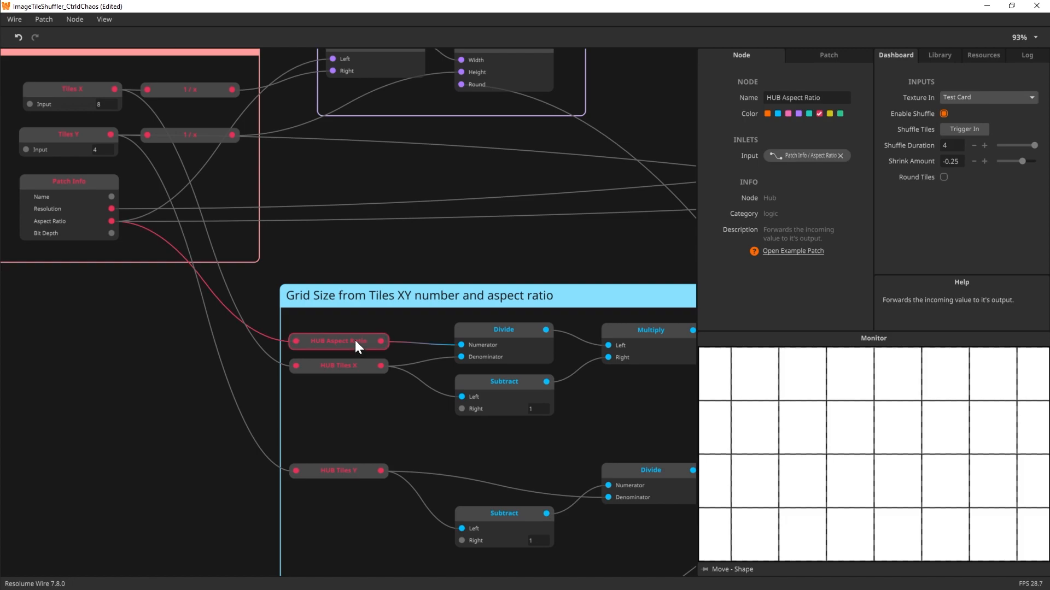
mouse_move(382, 345)
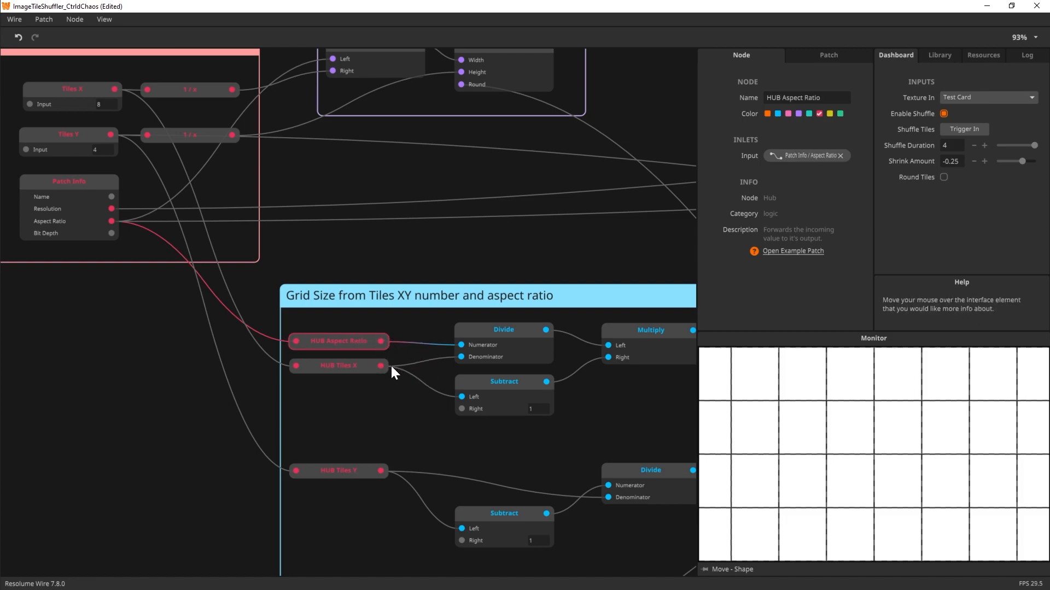
mouse_move(386, 366)
- Widen the preview monitor and check the horizontal grid size from HUB Tiles X through Multiply to Pack's X inlet
left_click_drag(599, 393, 401, 385)
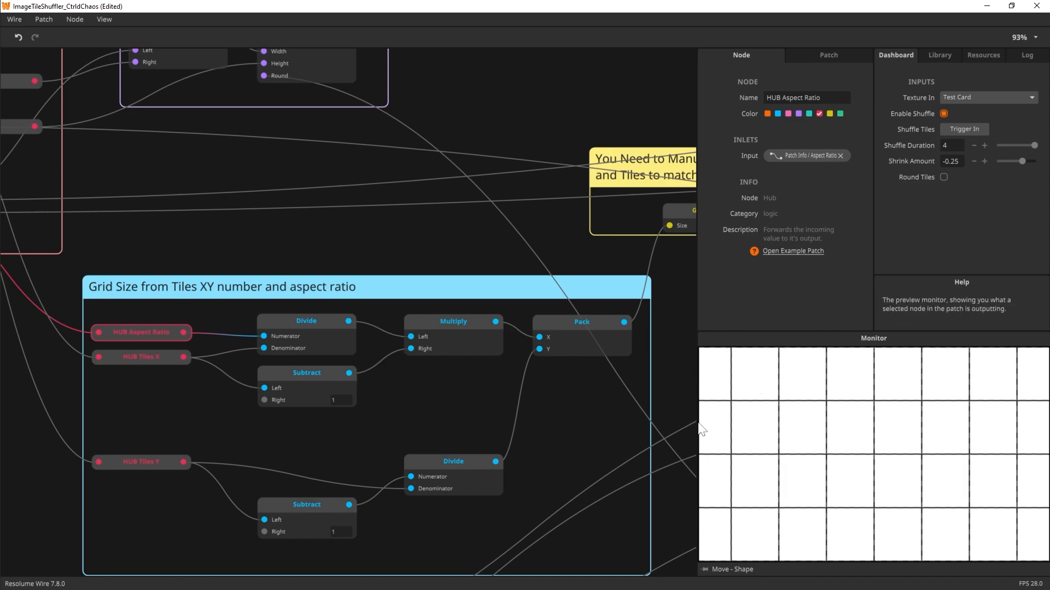
left_click_drag(696, 421, 658, 408)
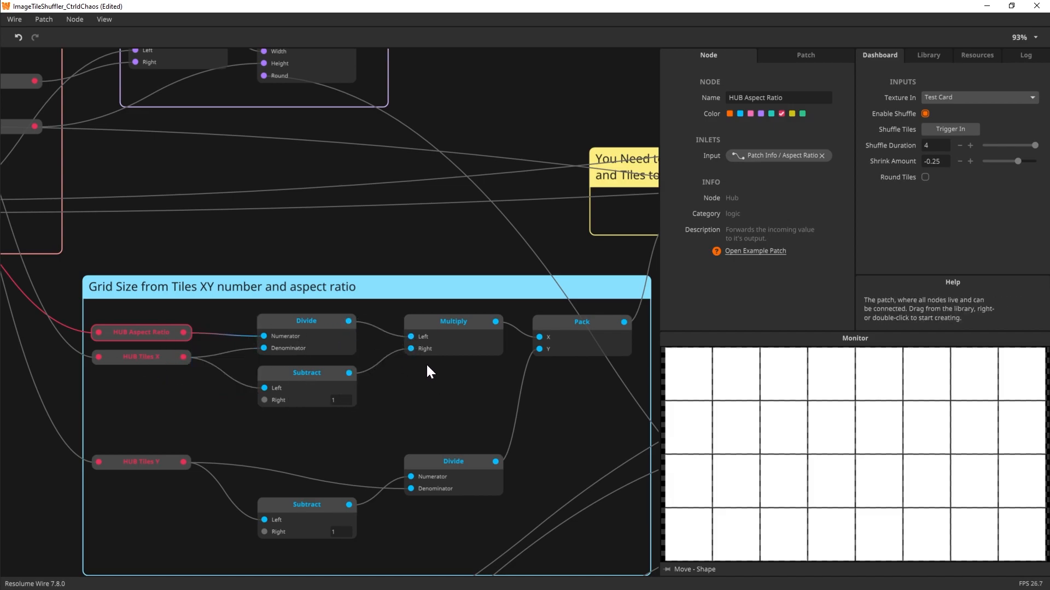
mouse_move(412, 349)
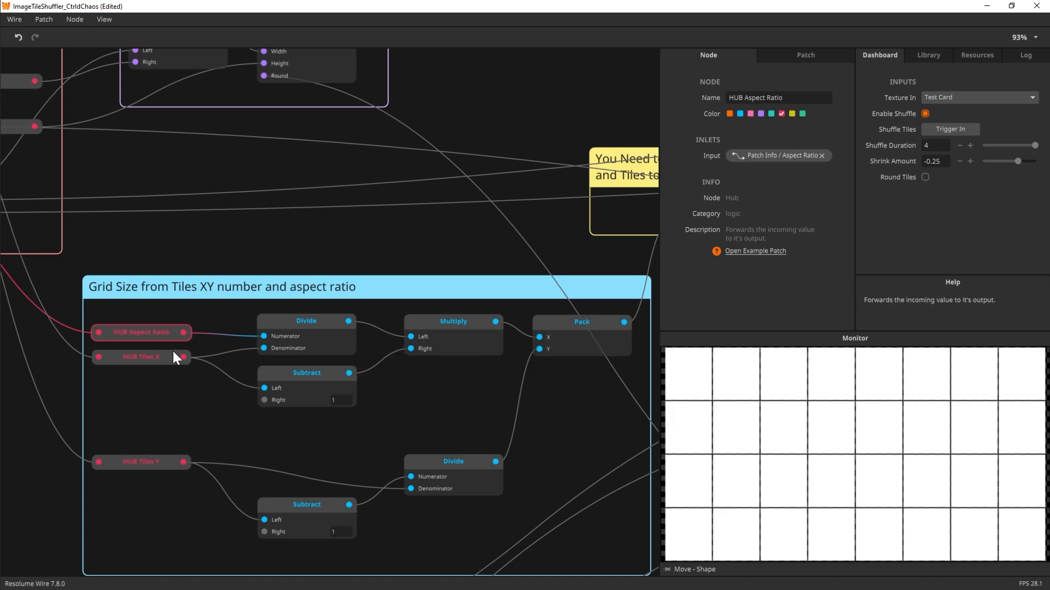
mouse_move(189, 358)
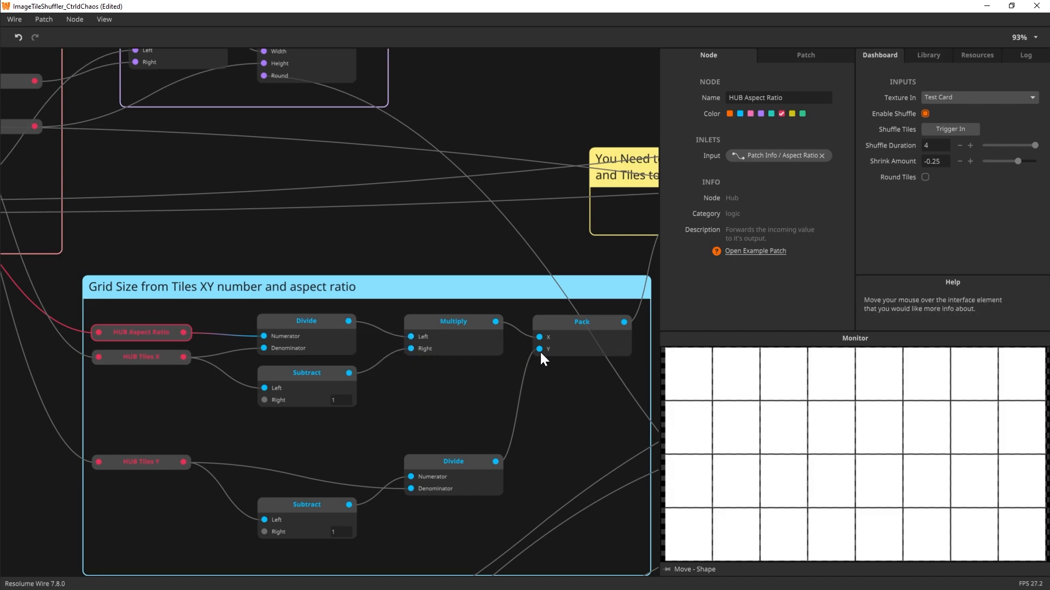
mouse_move(540, 336)
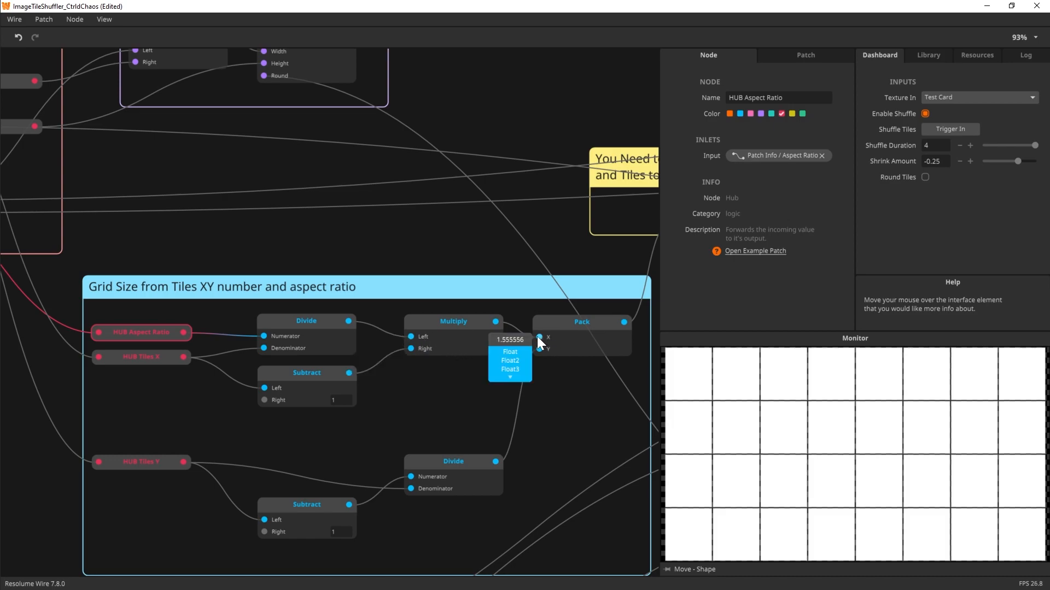
left_click_drag(466, 410, 211, 418)
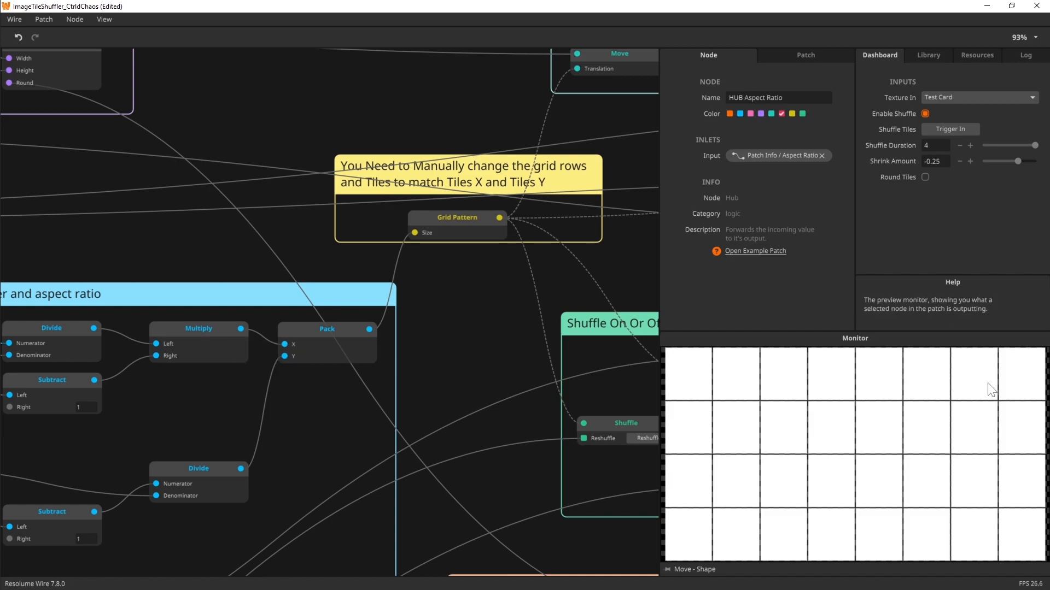
mouse_move(285, 350)
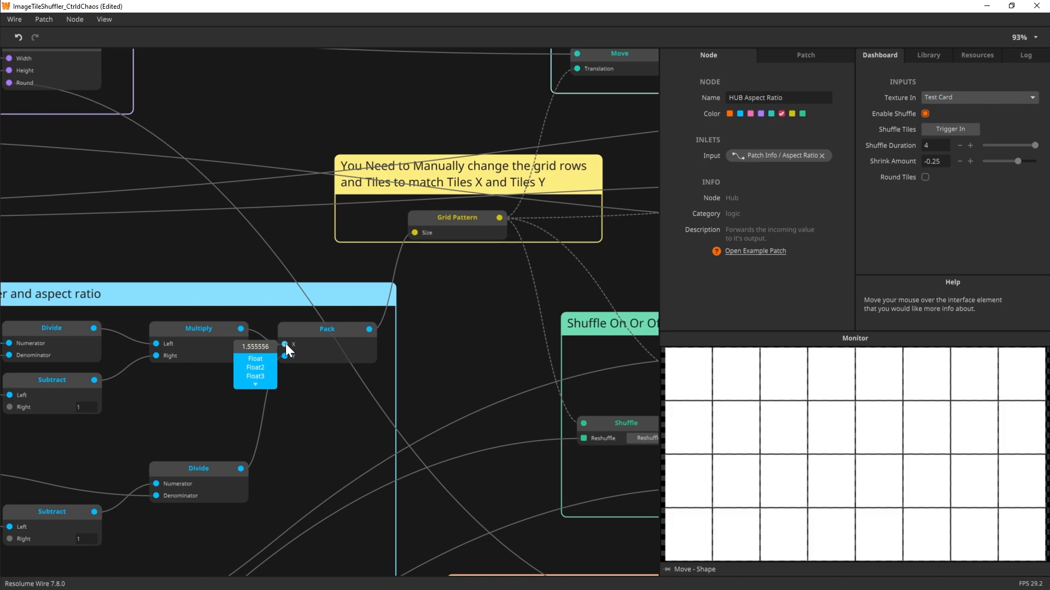
- Inspect the vertical grid size calculation from HUB Tiles Y through the lower Subtract and Divide nodes
left_click_drag(317, 415, 498, 281)
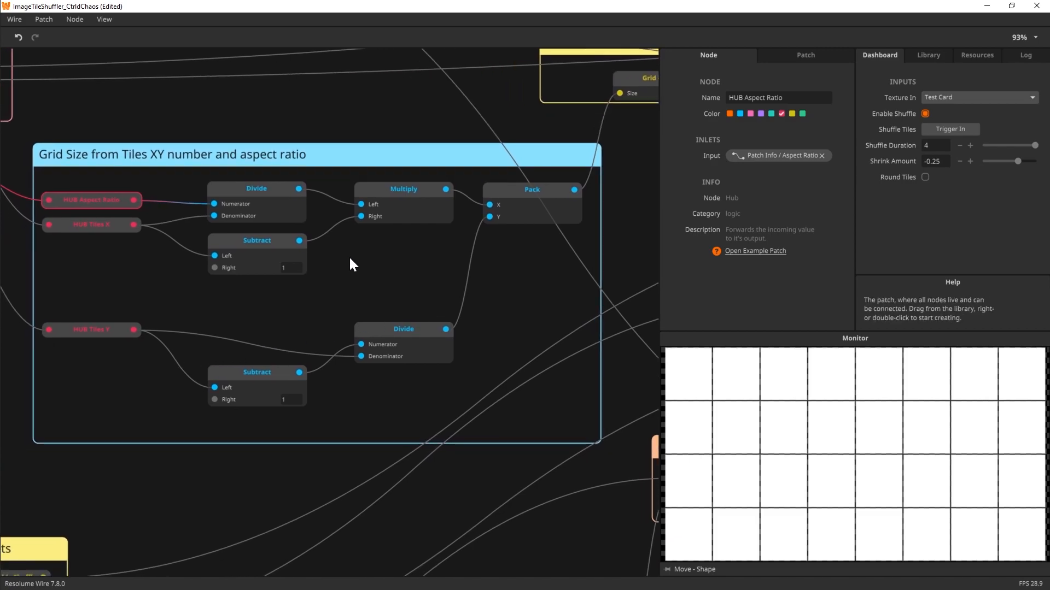
left_click_drag(195, 318, 226, 318)
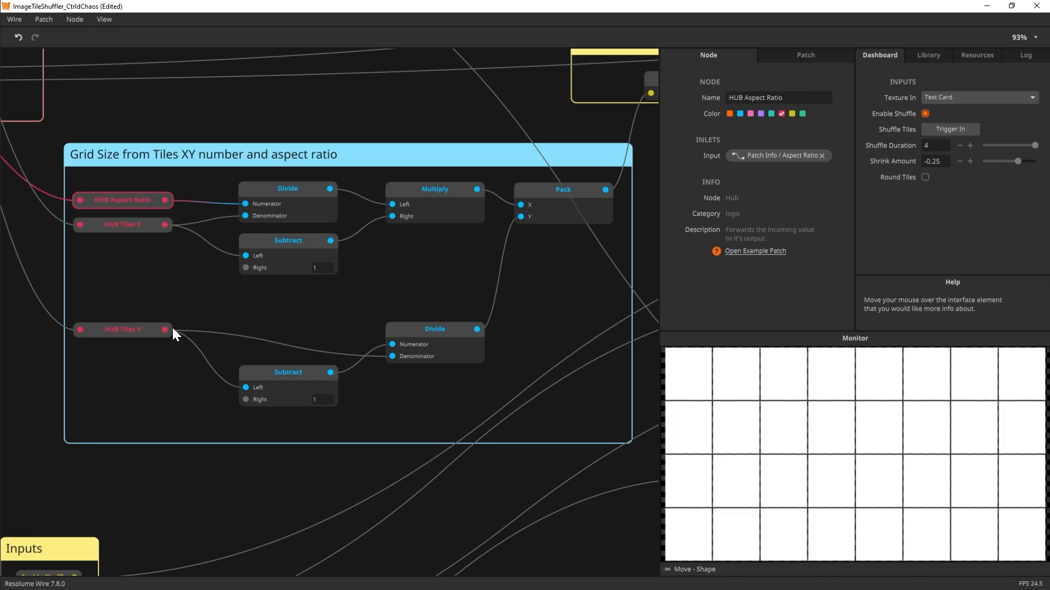
mouse_move(169, 331)
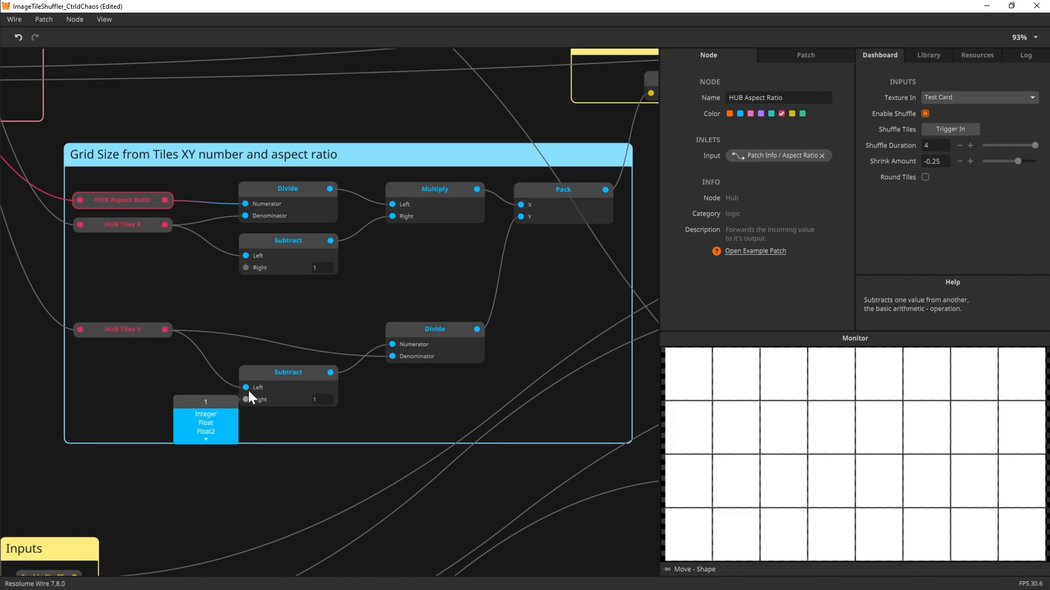
mouse_move(360, 350)
mouse_move(387, 360)
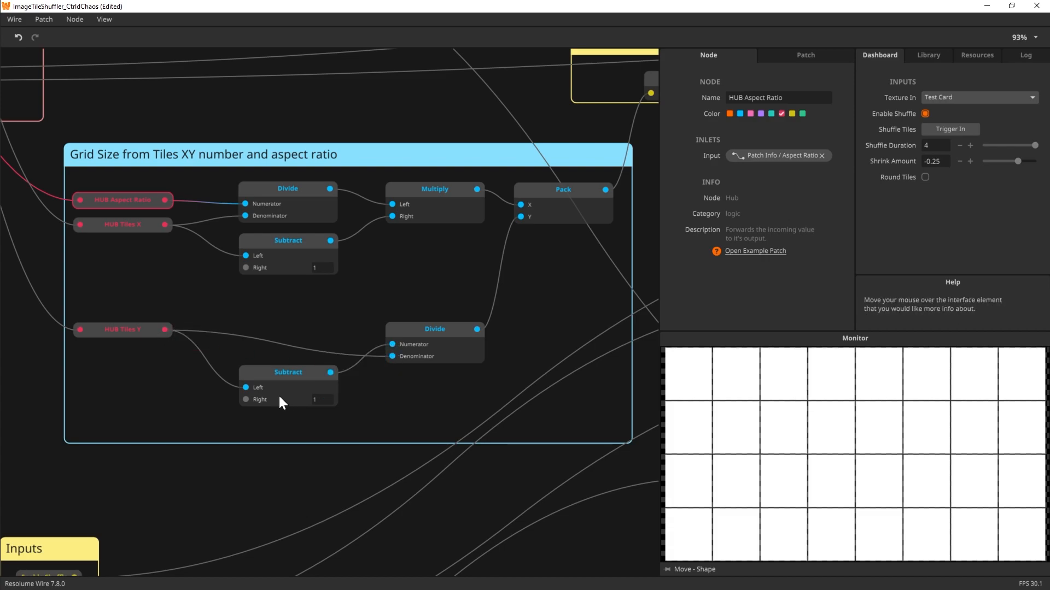
- Check the Pack node's values against the Rows and Columns attributes of the Grid Pattern node it feeds
left_click_drag(528, 291, 256, 317)
mouse_move(370, 240)
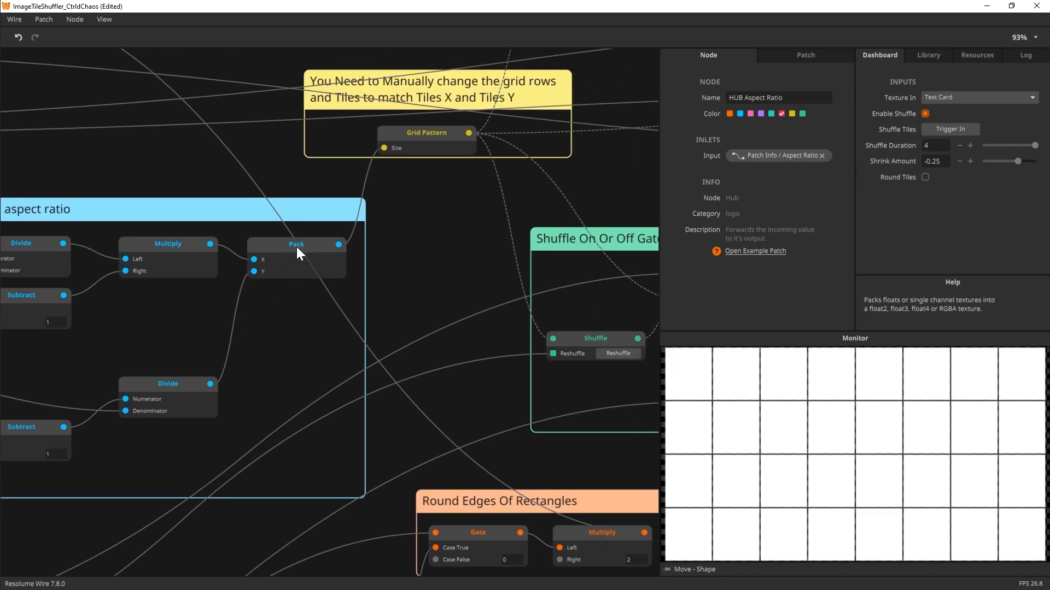
left_click(442, 132)
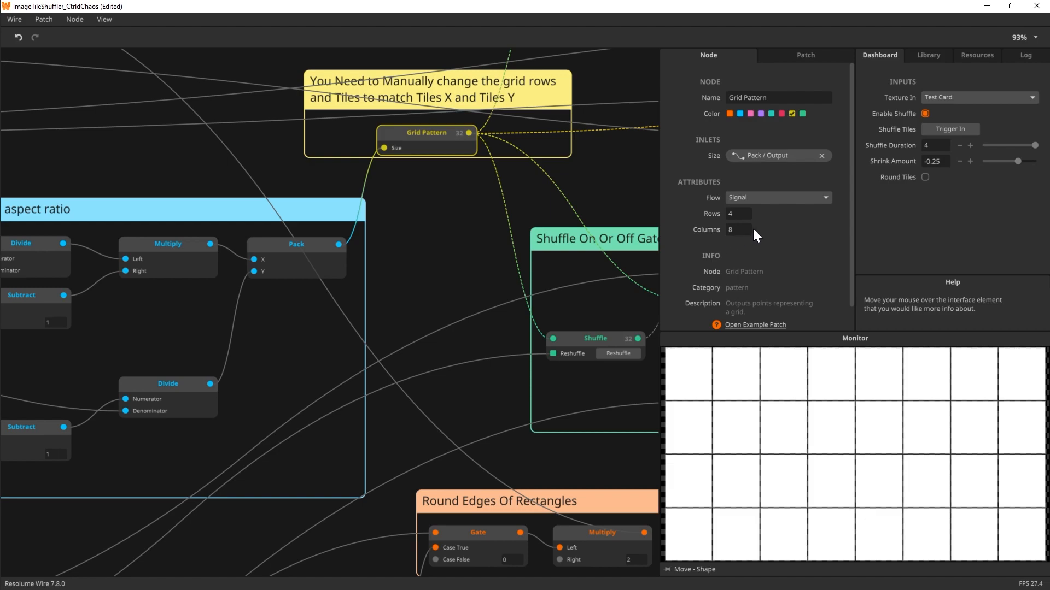
mouse_move(254, 258)
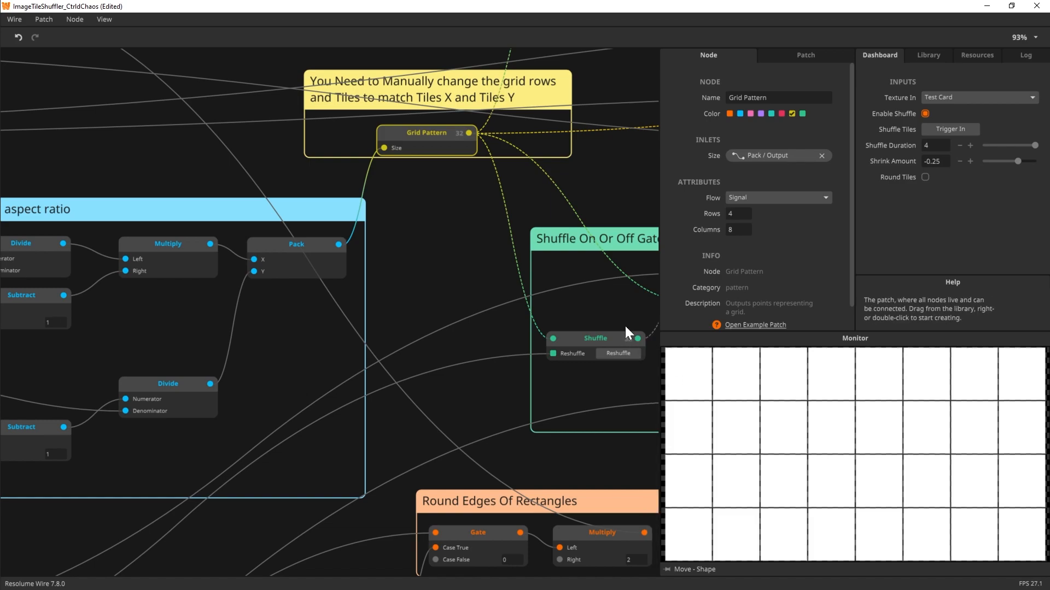
scroll(480, 385, "down", 1)
scroll(449, 392, "down", 1)
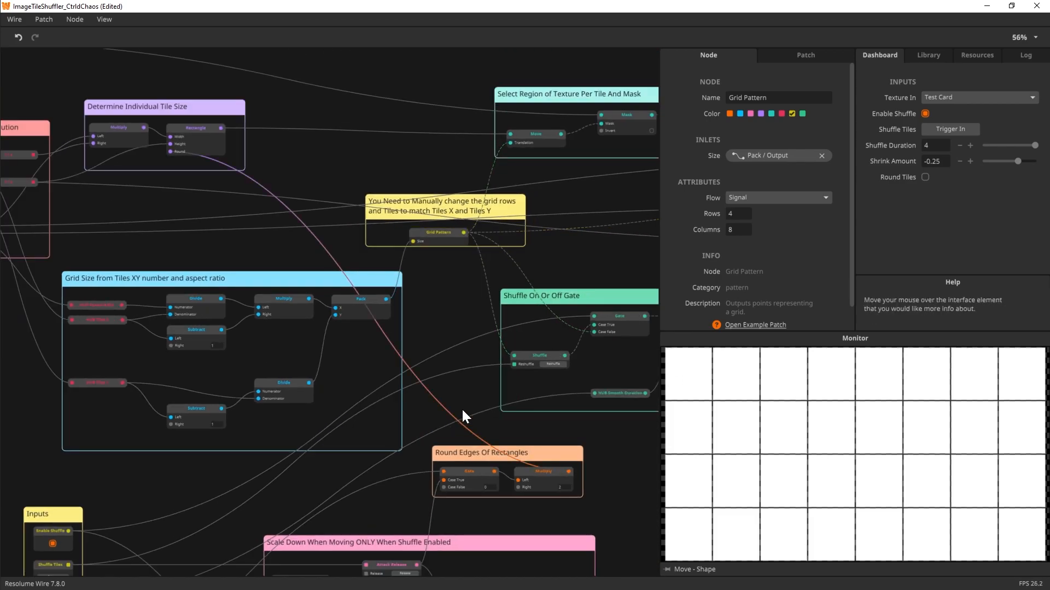
- Inspect the Move node that combines the Rectangle shape with the Grid Pattern translation in the Select Region of Texture group
left_click_drag(464, 317, 285, 286)
left_click_drag(590, 161, 510, 293)
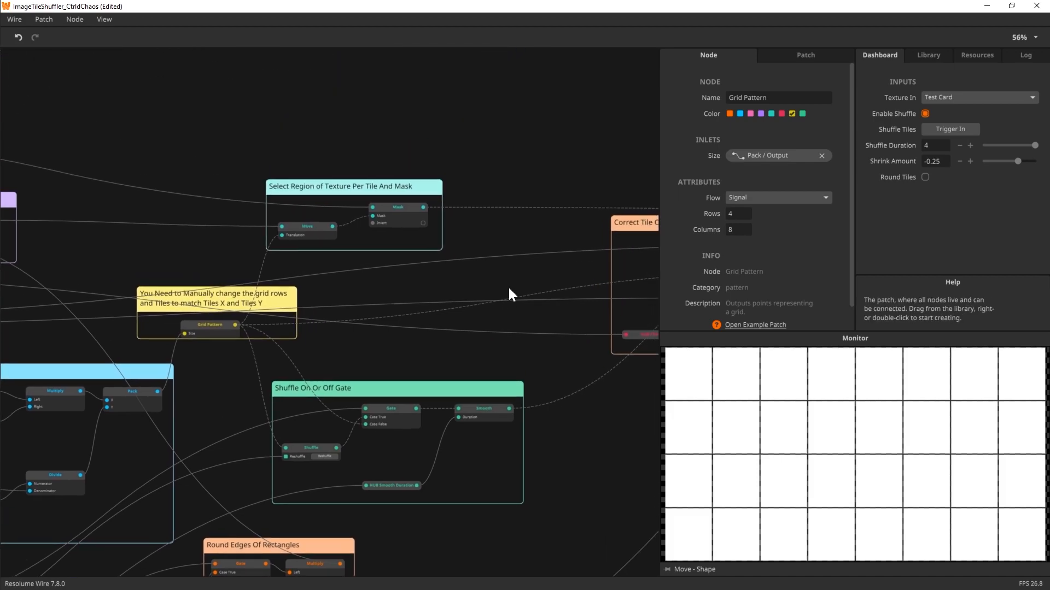
left_click(400, 211)
left_click(309, 227)
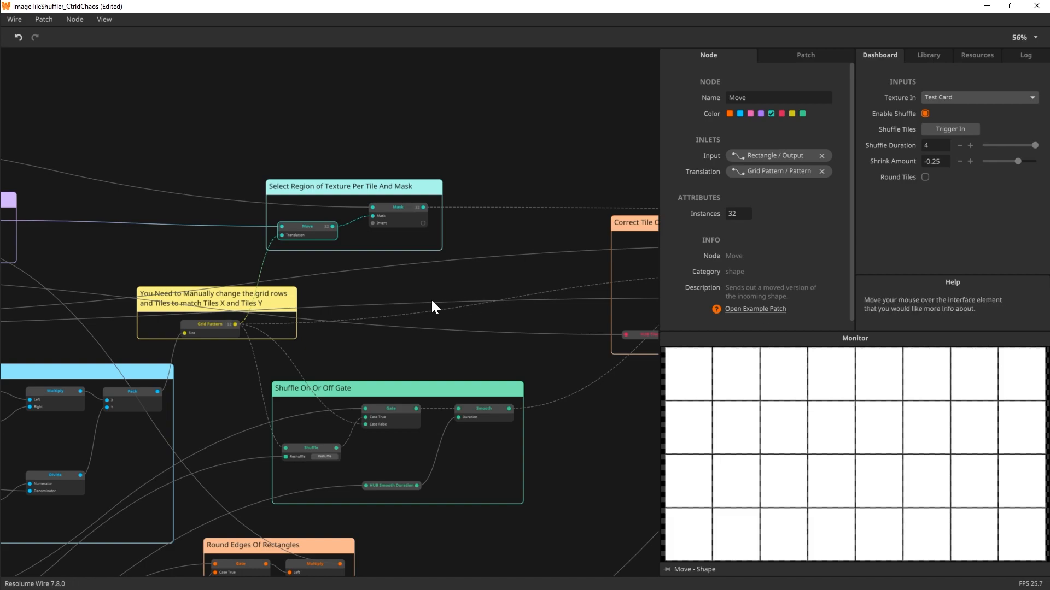
left_click_drag(480, 272, 516, 238)
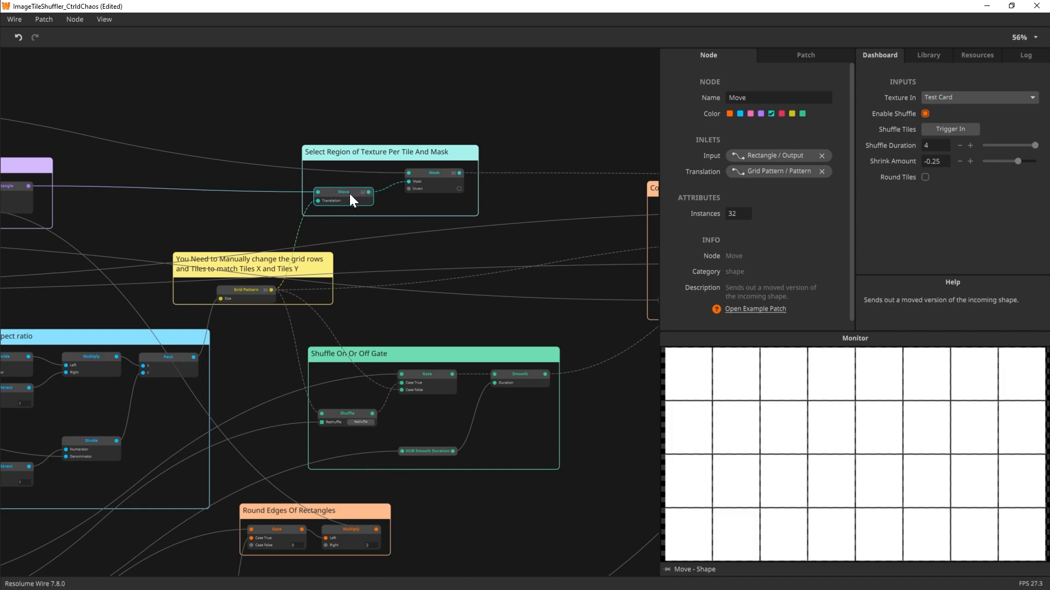
- Preview the Mask node and trace its input back to the HUB Input Texture group
left_click(434, 174)
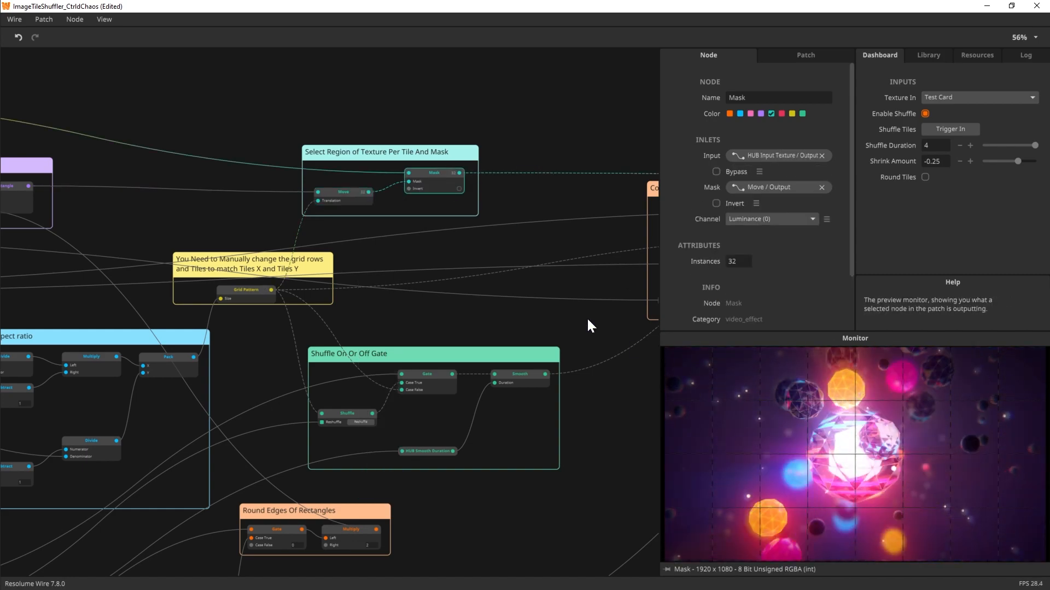
left_click_drag(241, 113, 571, 220)
scroll(429, 186, "down", 3)
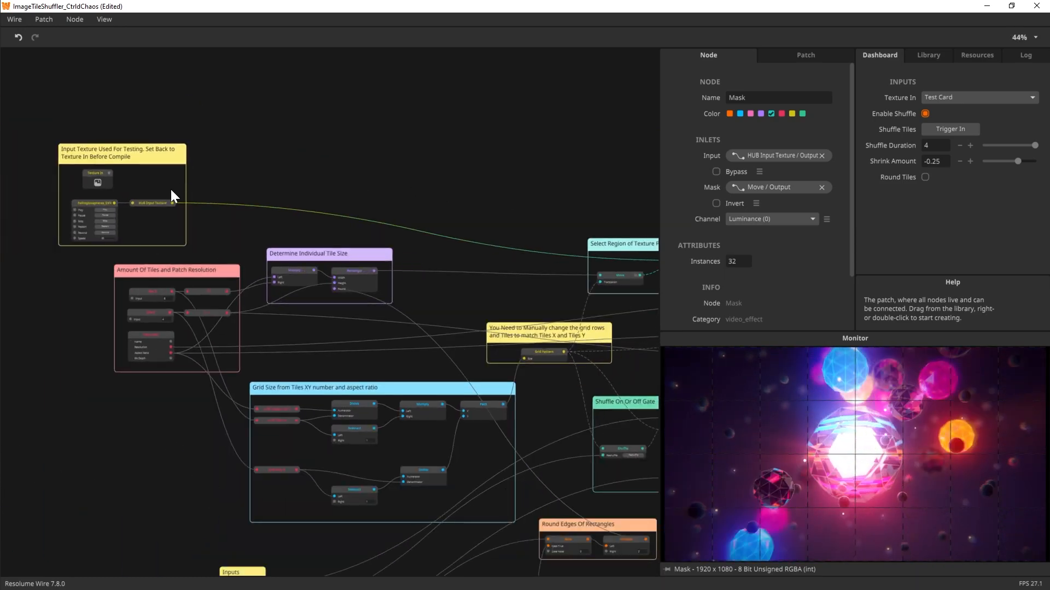
left_click_drag(426, 197, 384, 183)
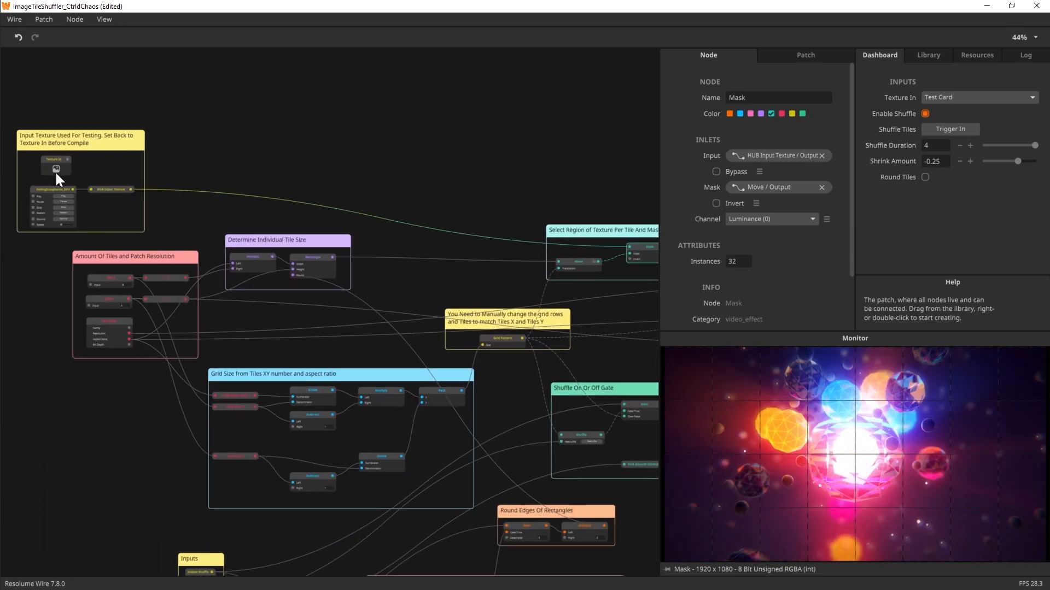
- Compare the Mask node with the Move node that supplies its Mask inlet in the Select Region of Texture group
left_click_drag(543, 190, 294, 143)
scroll(361, 192, "up", 1)
scroll(399, 198, "up", 4)
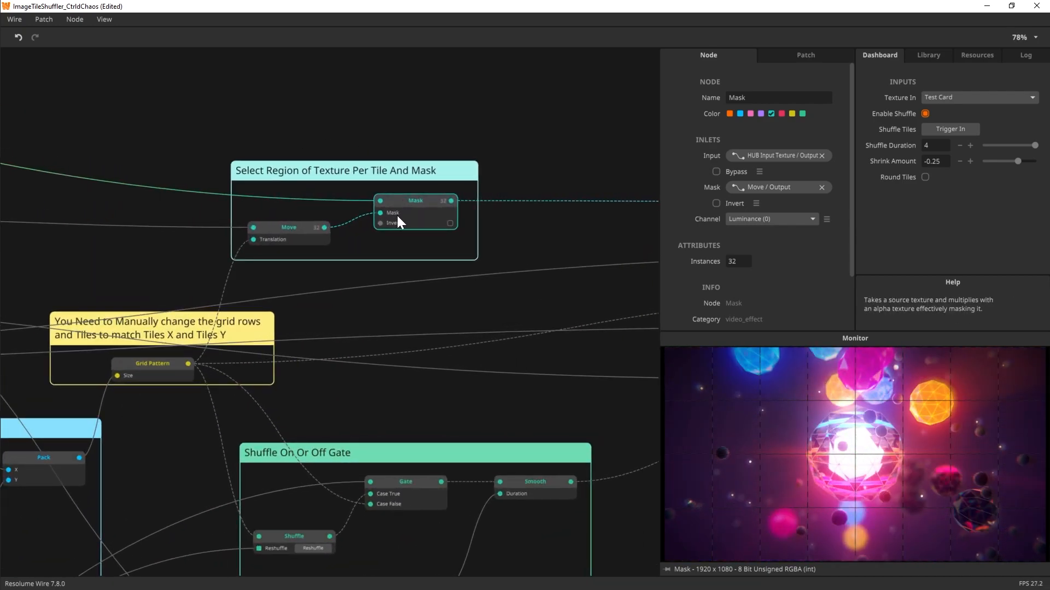
left_click(295, 229)
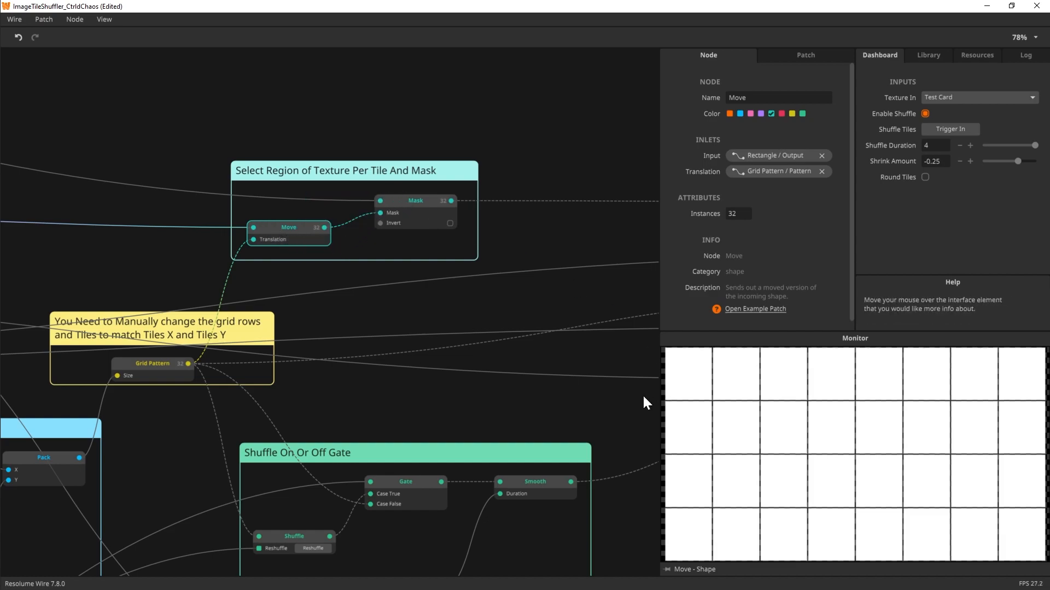
left_click(520, 272)
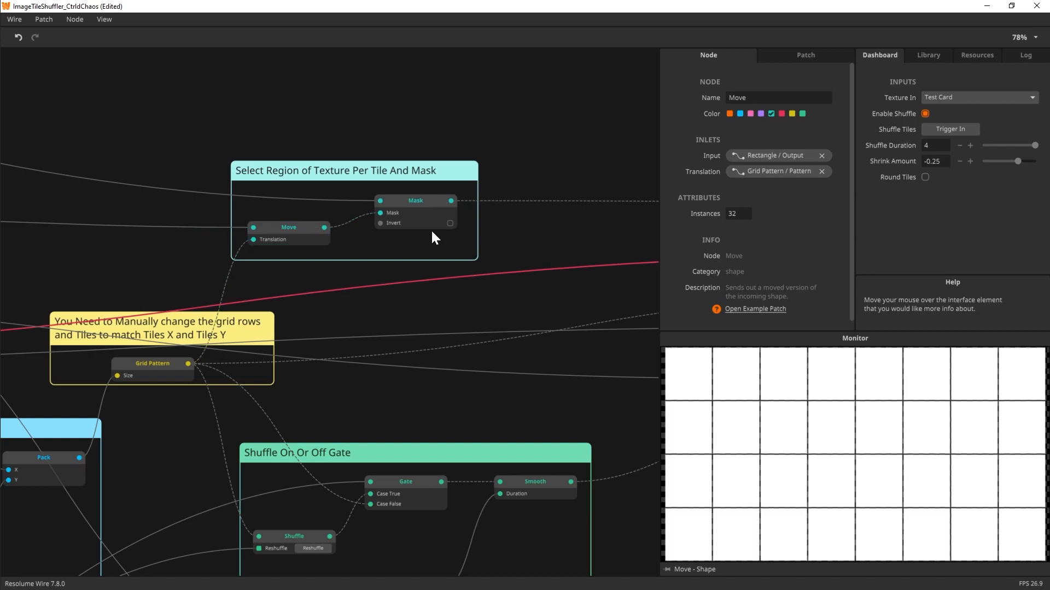
- Look over the Correct Tile Offset, Set New Tile Position and Output groups that follow the masking stage
left_click(547, 227)
left_click_drag(553, 225, 96, 224)
left_click_drag(454, 127, 481, 123)
scroll(283, 140, "down", 5)
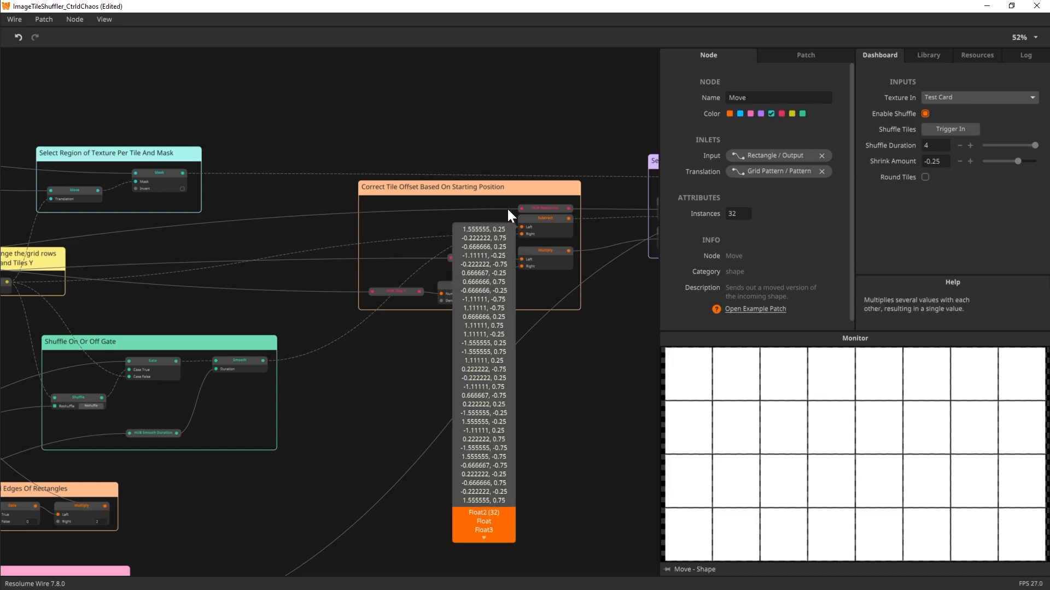
left_click_drag(504, 120, 302, 130)
left_click_drag(438, 152, 316, 123)
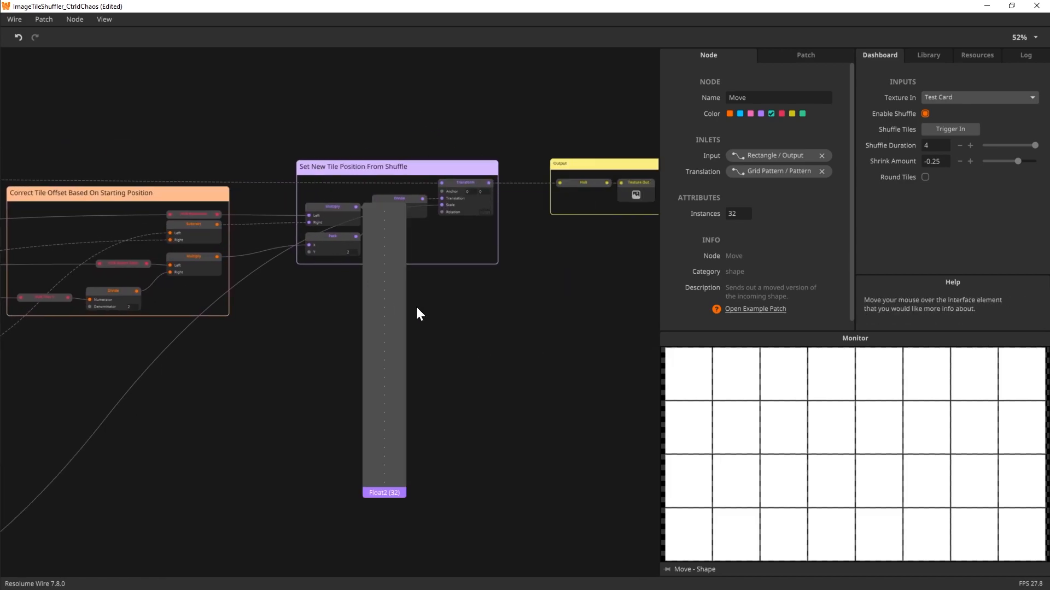
left_click_drag(64, 155, 440, 110)
left_click_drag(361, 413, 514, 397)
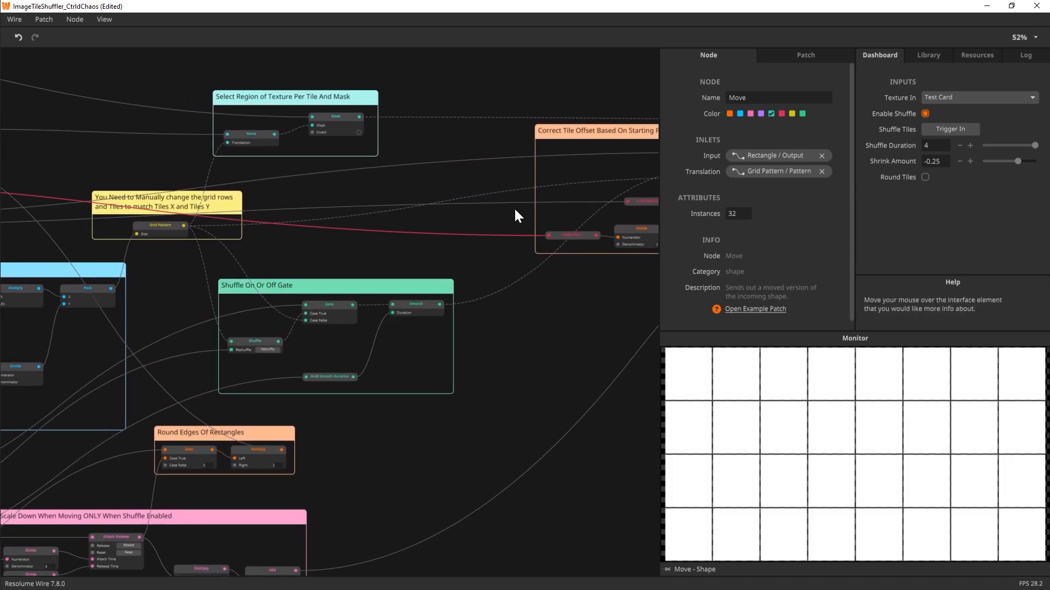
- Inspect how the Grid Pattern output feeds the Shuffle node in the Shuffle On Or Off Gate group
left_click_drag(416, 268, 582, 265)
scroll(435, 261, "up", 2)
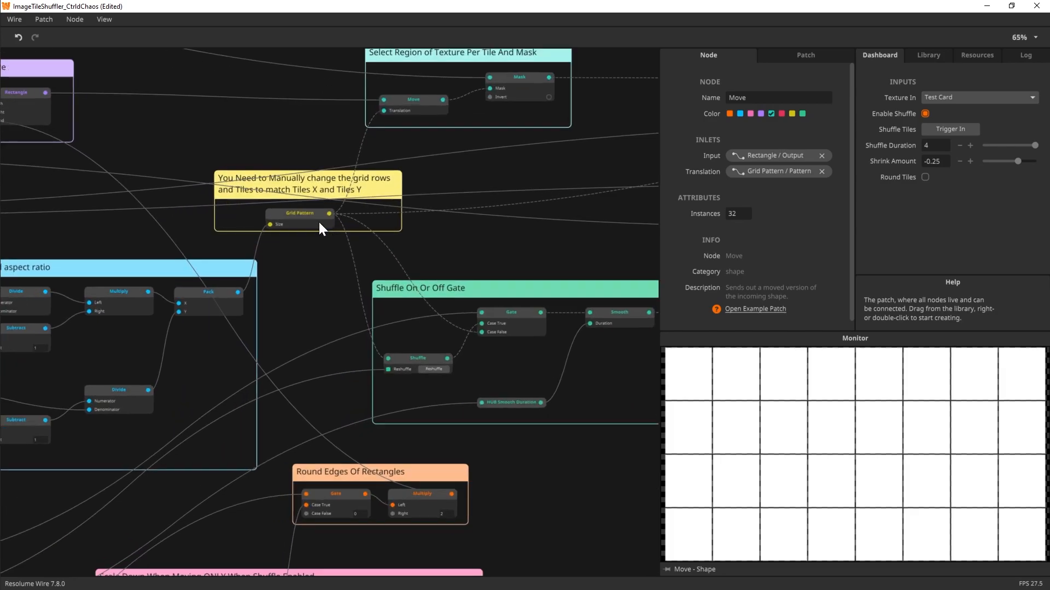
left_click(298, 215)
left_click_drag(496, 248, 364, 226)
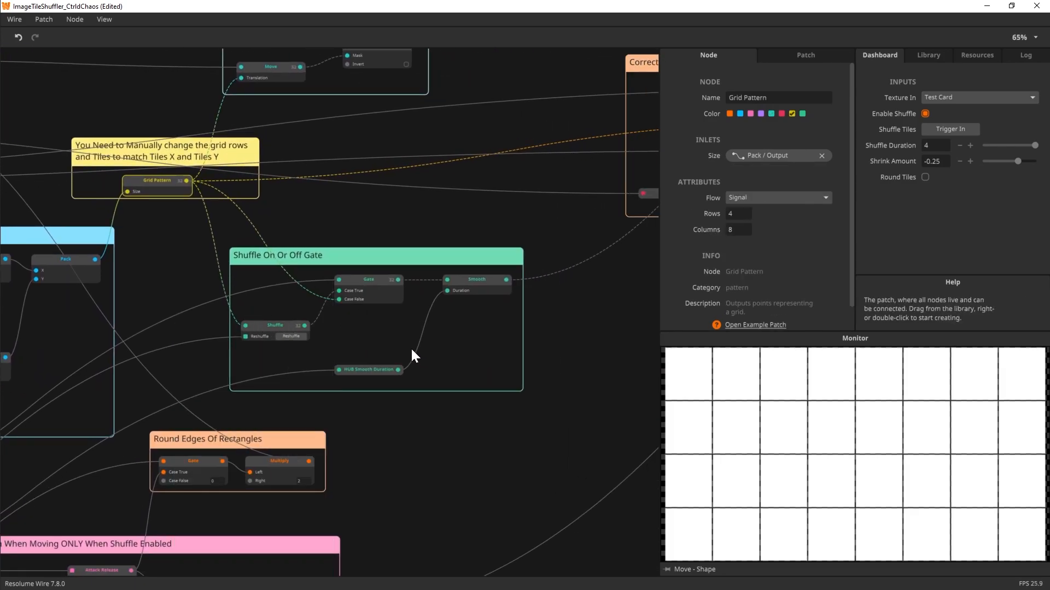
left_click(280, 325)
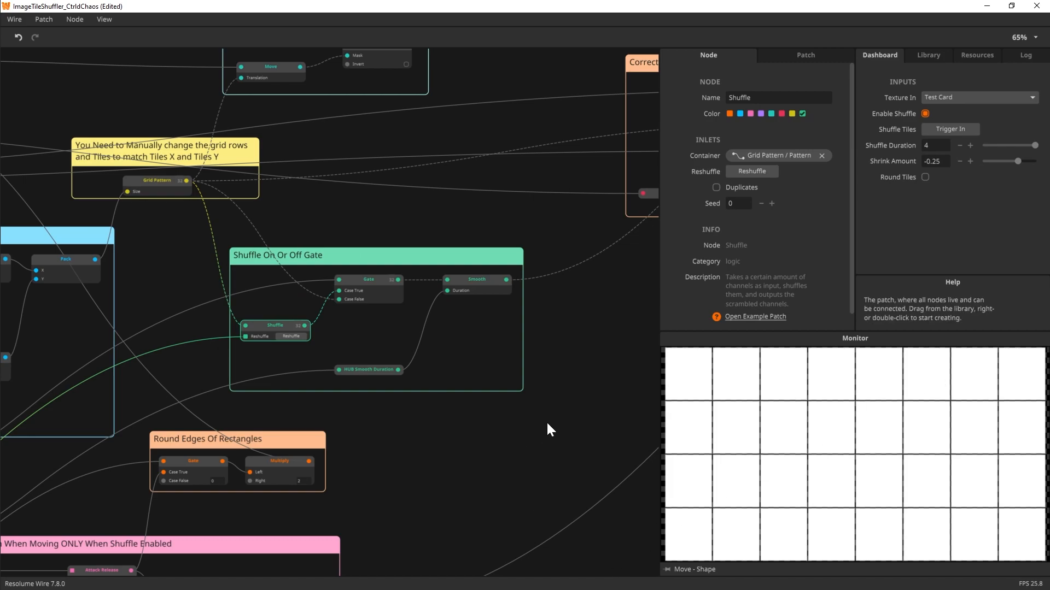
- Inspect the Gate and Smooth nodes and follow Smooth's output to the Correct Tile Offset group
left_click_drag(547, 422, 345, 392)
scroll(377, 390, "down", 6)
left_click_drag(569, 349, 647, 340)
left_click(481, 320)
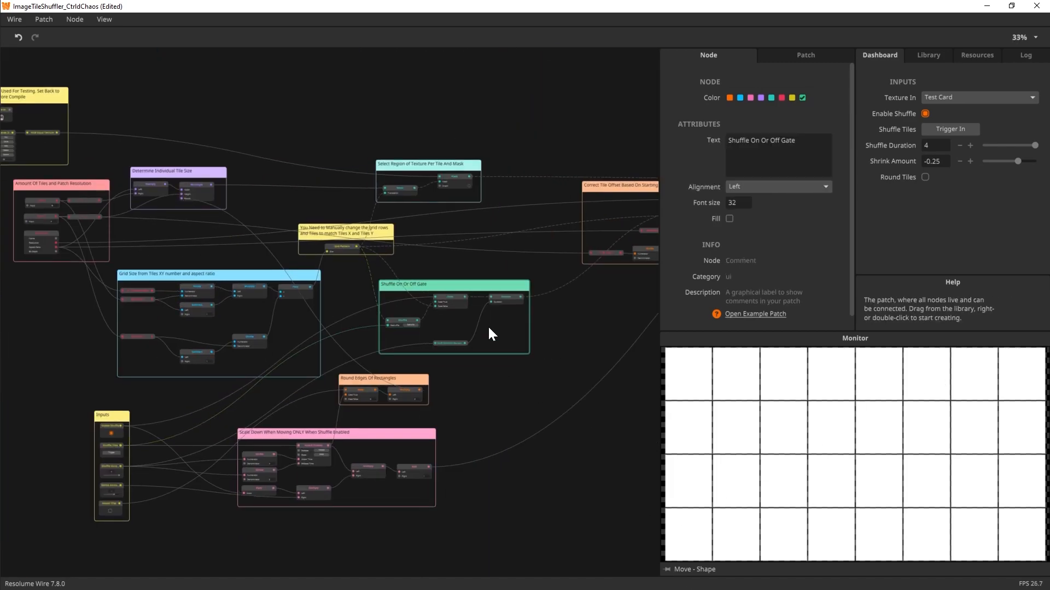
left_click(447, 295)
left_click(515, 297)
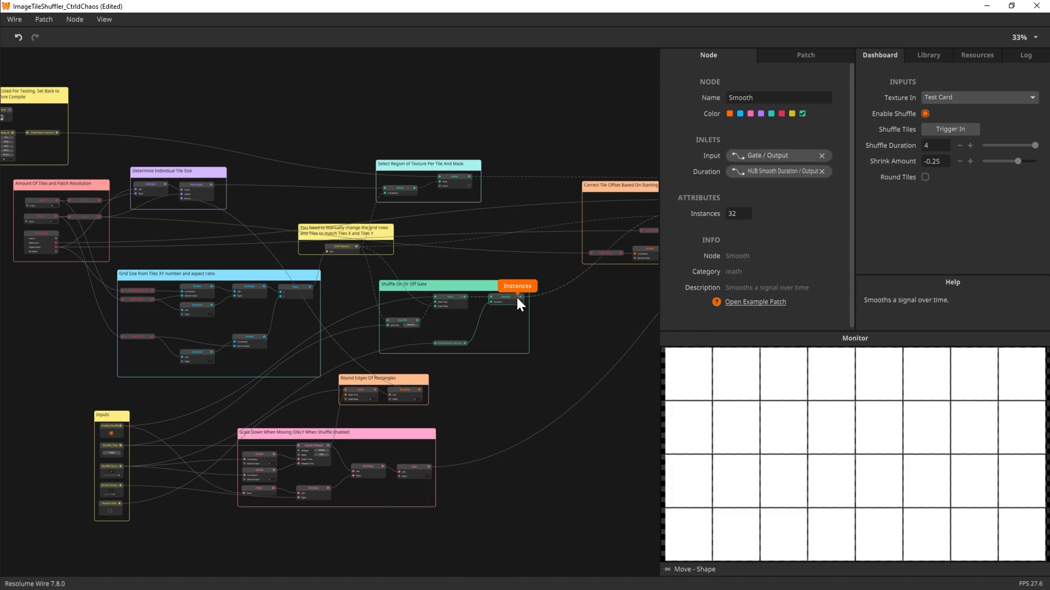
left_click_drag(556, 315, 338, 351)
scroll(247, 329, "up", 5)
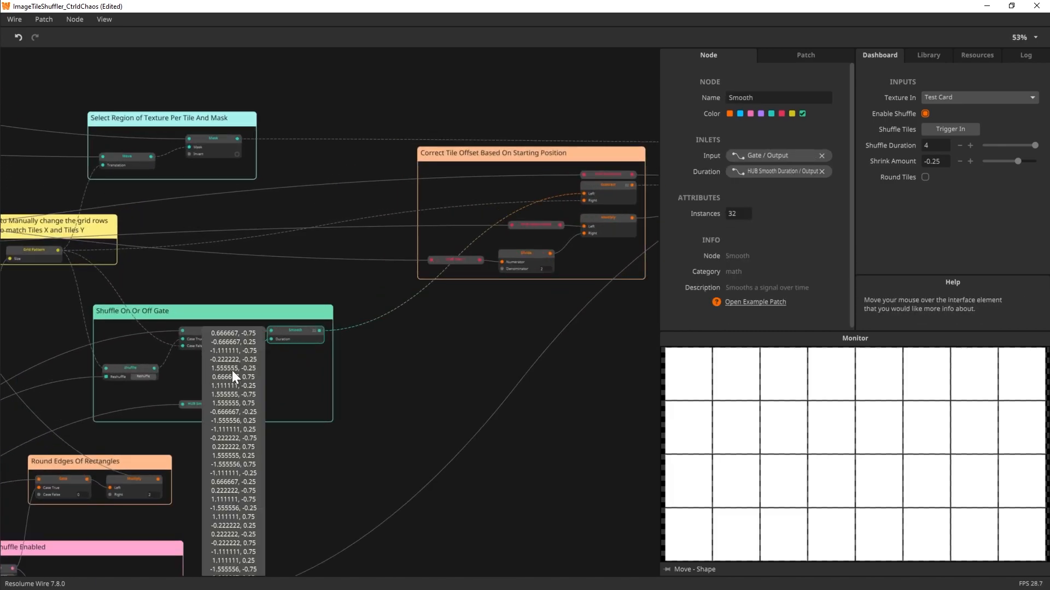
- Preview the Texture Out node in the Output group and pin it in the monitor
left_click_drag(542, 325, 392, 385)
left_click_drag(574, 312, 33, 332)
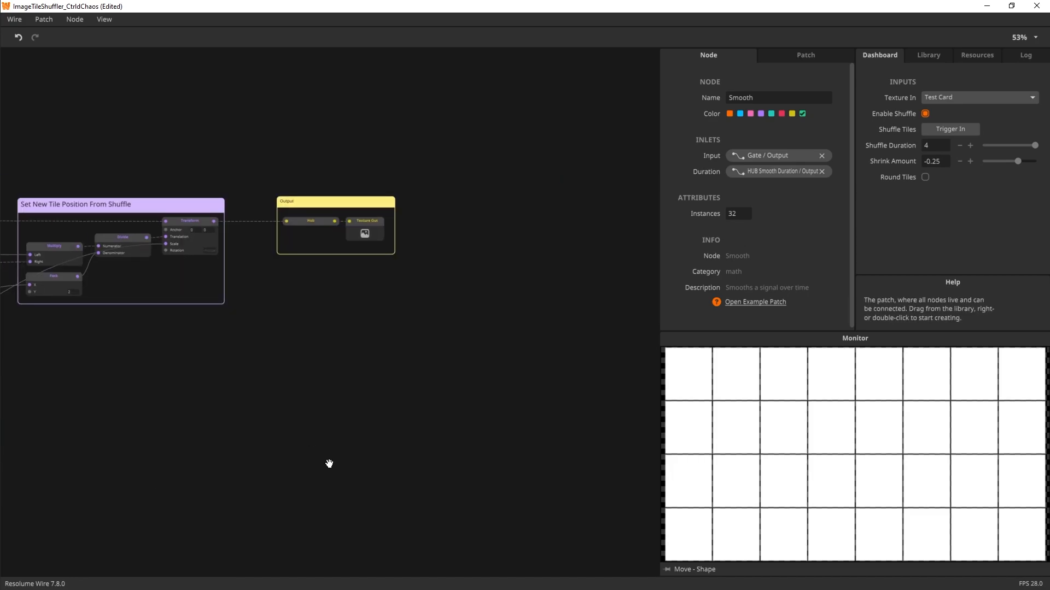
left_click_drag(331, 456, 416, 395)
left_click(463, 163)
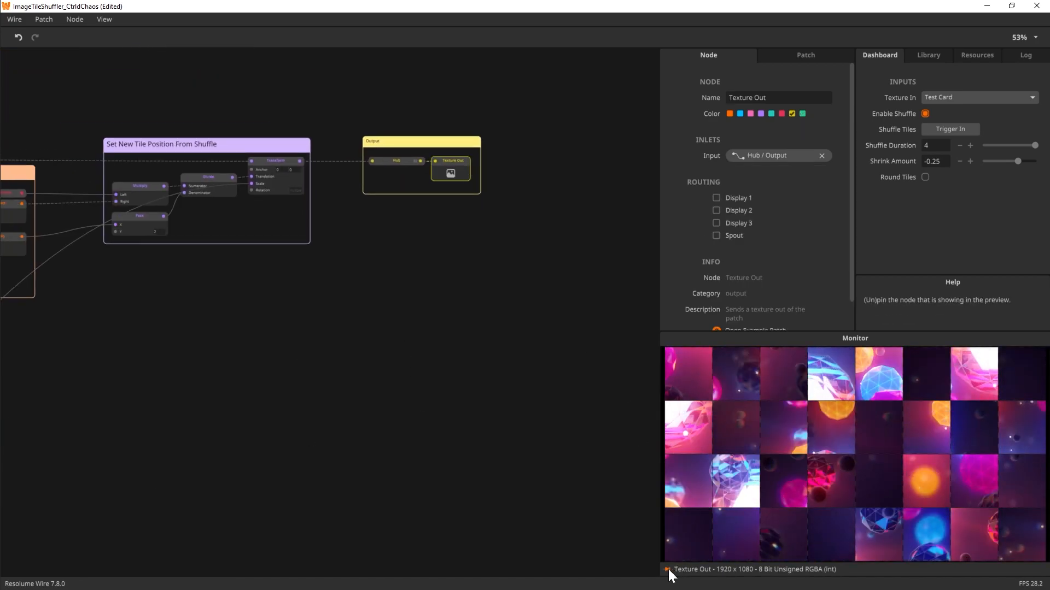
- Reshuffle the tiles directly from the Shuffle node in the Shuffle On Or Off Gate group
left_click_drag(323, 465, 745, 356)
left_click_drag(225, 419, 734, 421)
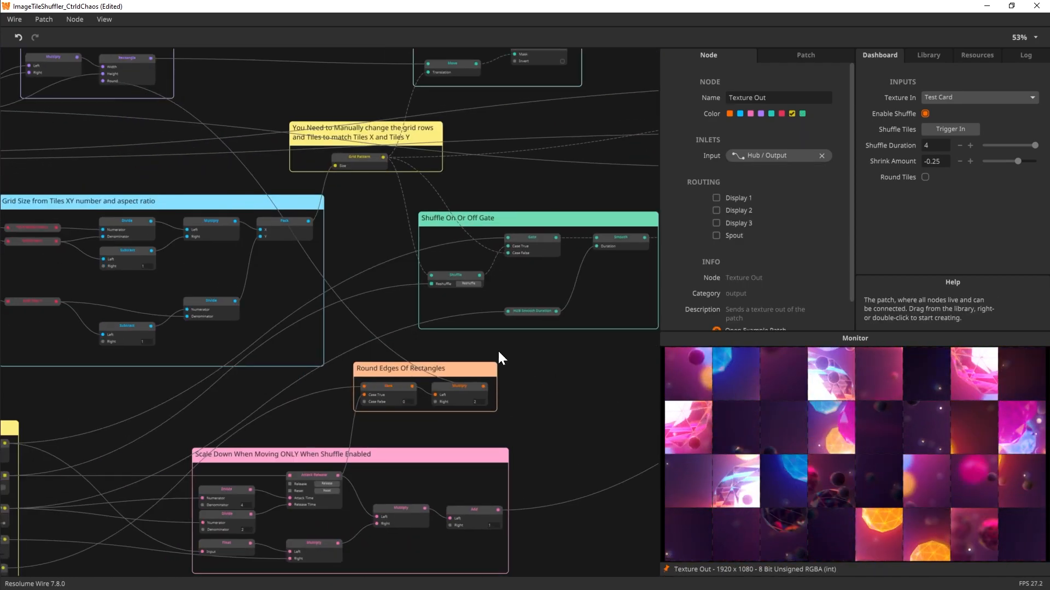
scroll(451, 279, "up", 2)
scroll(451, 278, "up", 1)
left_click(478, 289)
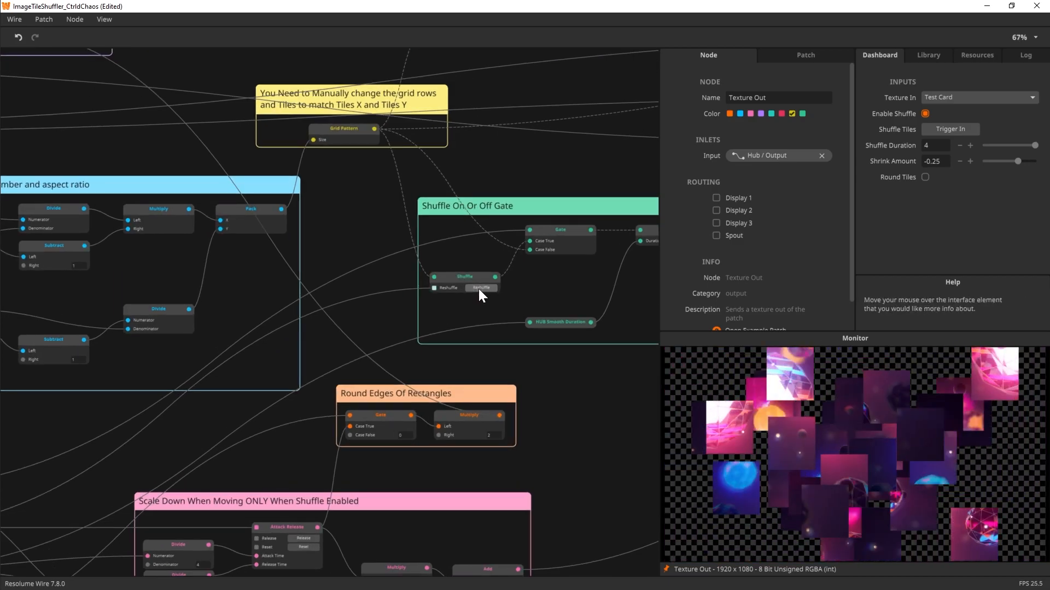
- Compare the Grid Pattern positions with the Shuffle node's output, reshuffling again to check the reordered values
left_click_drag(523, 293, 358, 319)
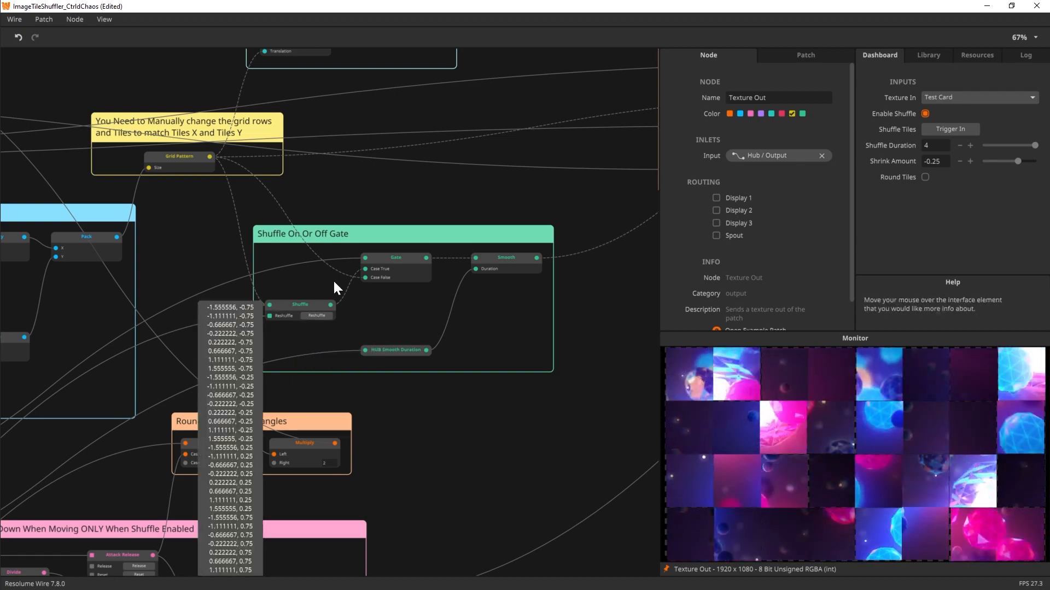
mouse_move(330, 305)
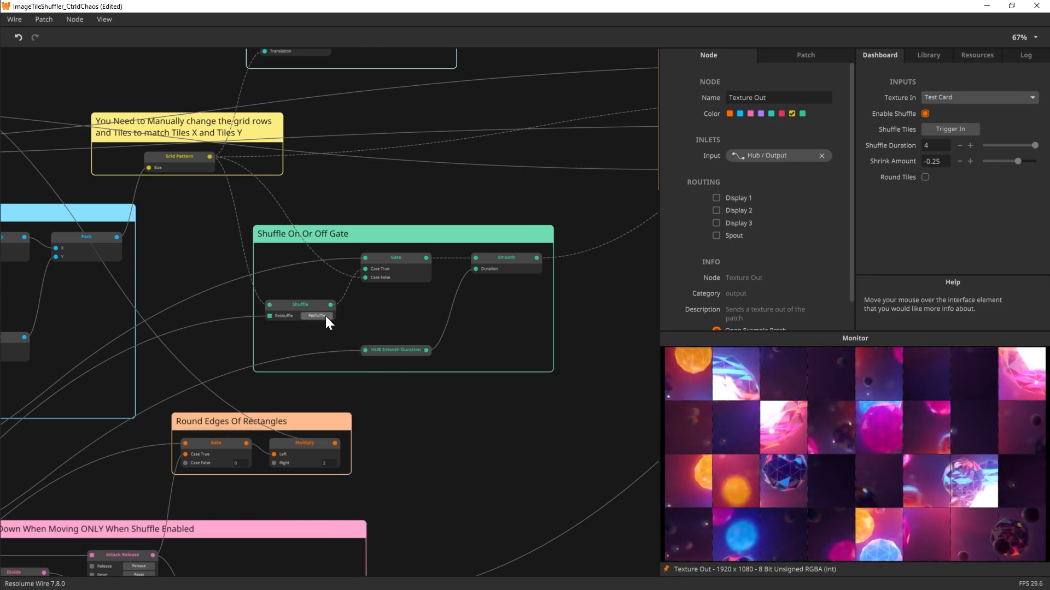
left_click(326, 317)
mouse_move(331, 306)
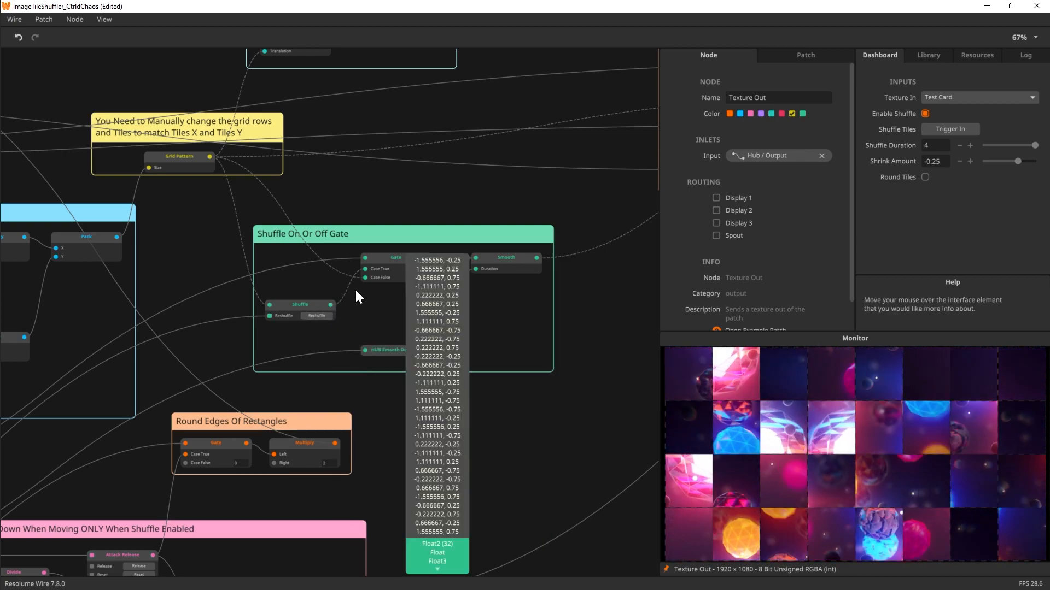
left_click(303, 307)
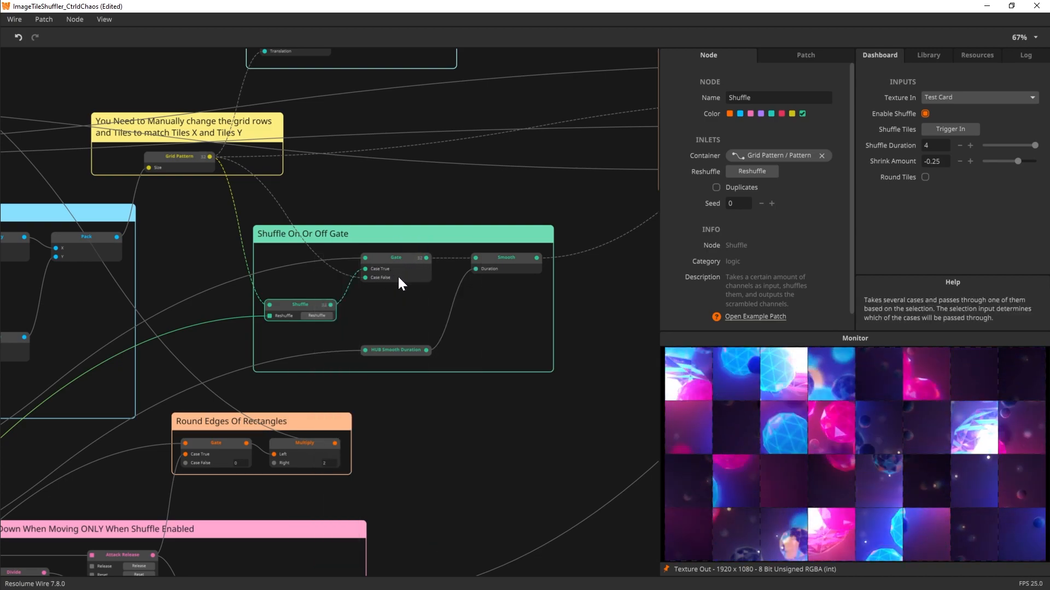
- Turn off Enable Shuffle in the Inputs group and test the Shuffle Tiles trigger
left_click_drag(172, 395, 704, 219)
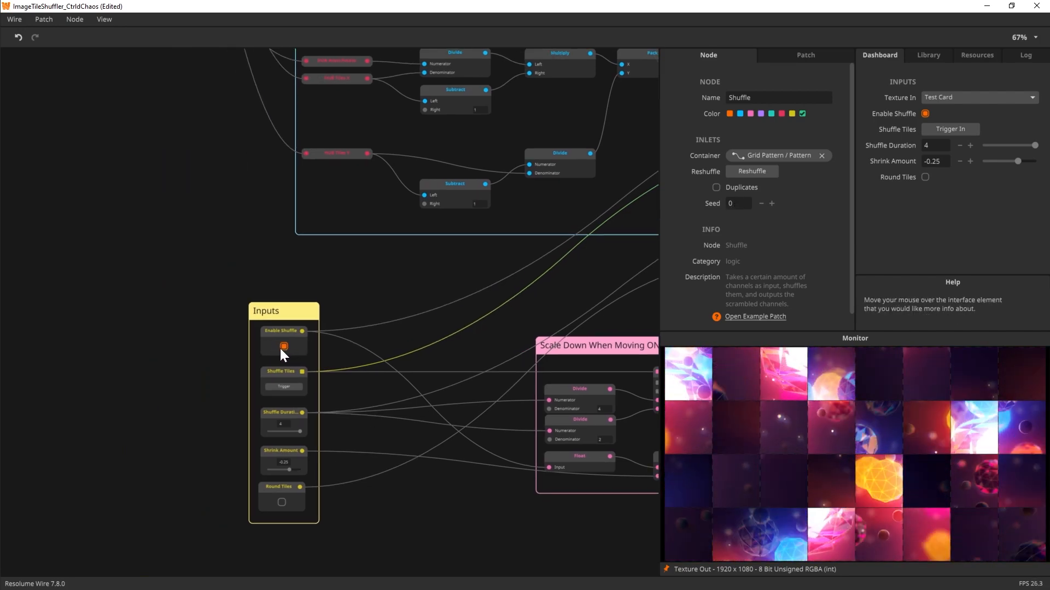
left_click(283, 347)
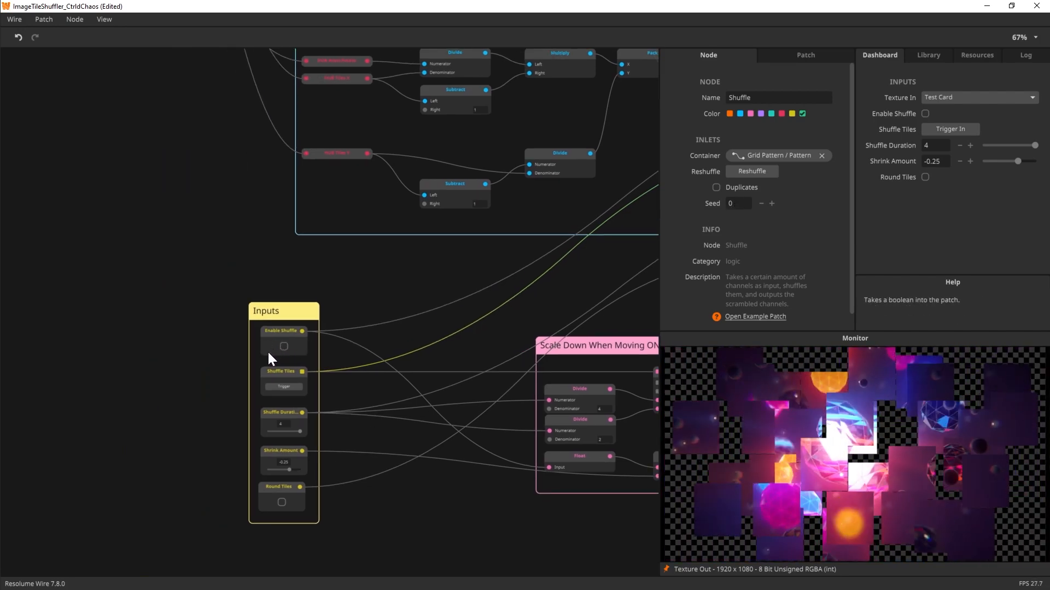
left_click(282, 387)
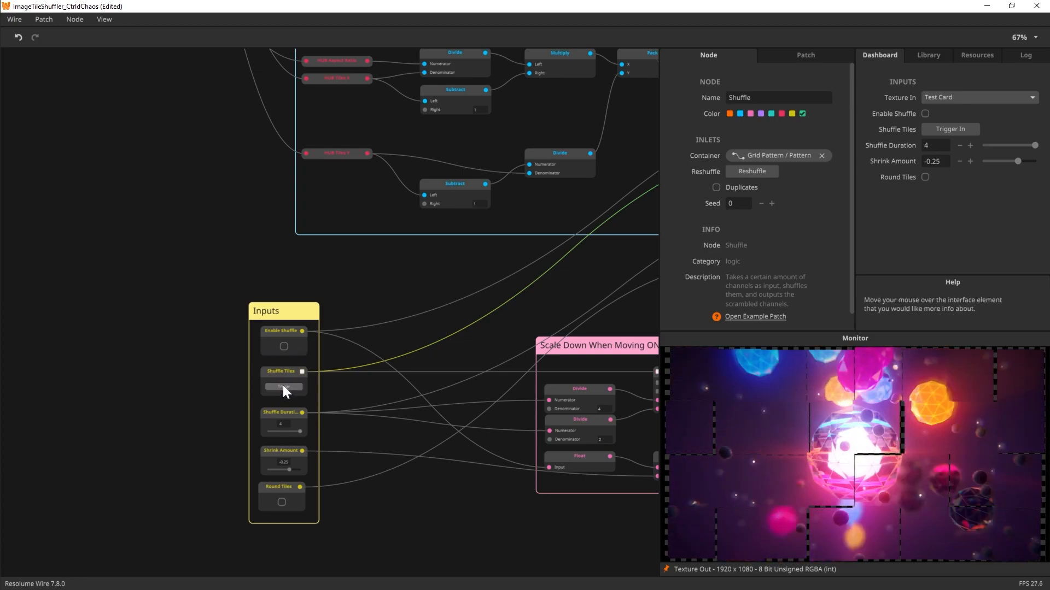
left_click(285, 383)
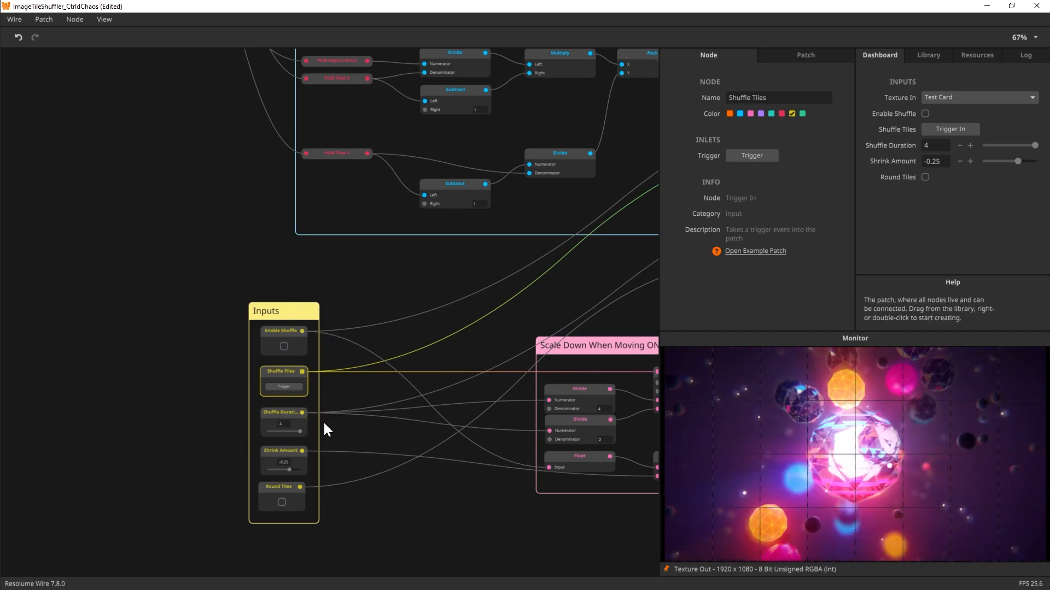
- Test the Shuffle node's Reshuffle trigger and check its effect through the Gate with shuffling disabled
left_click_drag(445, 313, 61, 423)
left_click_drag(553, 333, 479, 345)
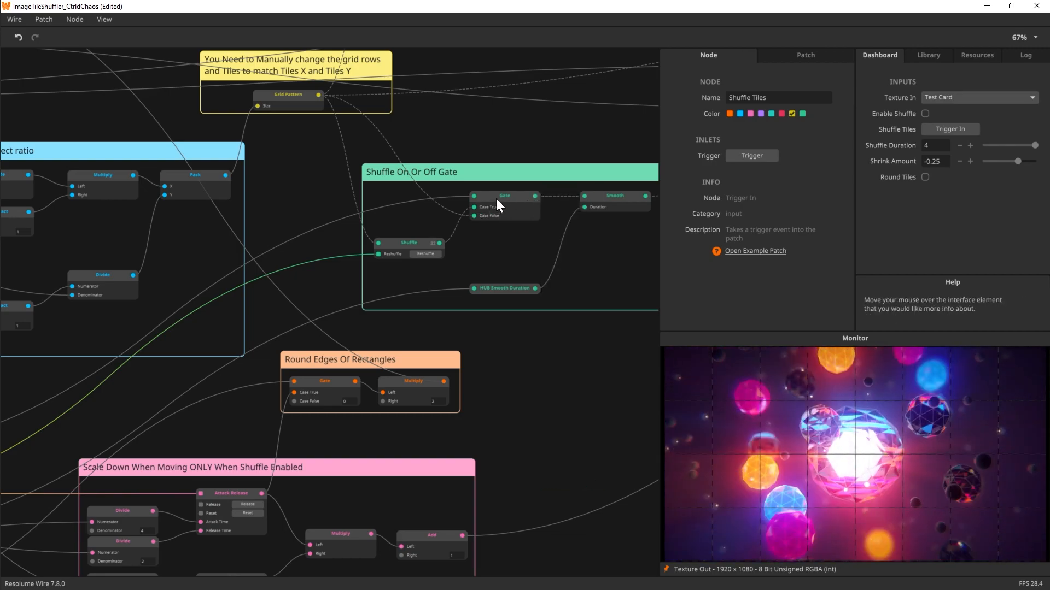
left_click(426, 254)
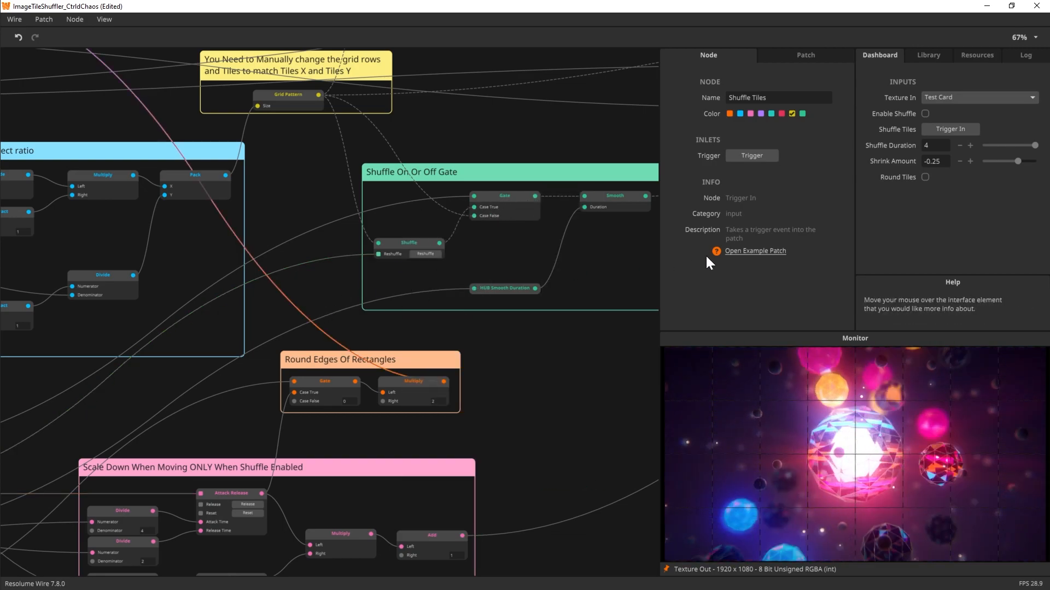
- Turn Enable Shuffle back on for the patch
scroll(253, 393, "down", 1)
left_click_drag(209, 432, 353, 400)
left_click(925, 114)
- Inspect HUB Smooth Duration feeding Smooth's Duration inlet and trigger Shuffle Tiles to check the smoothed movement
left_click_drag(631, 332, 434, 328)
left_click(399, 263)
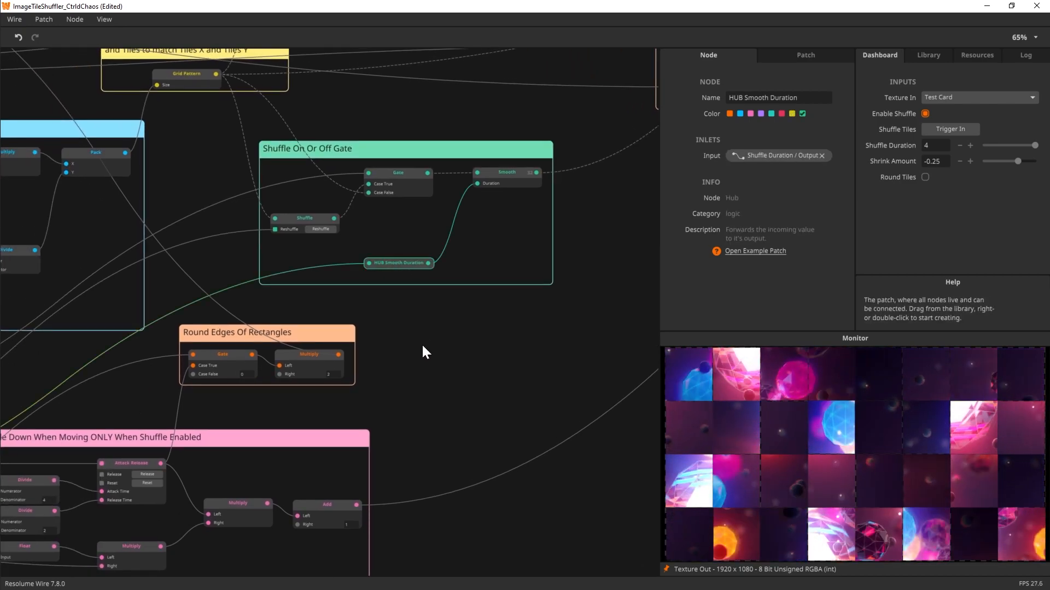
left_click_drag(420, 404, 246, 442)
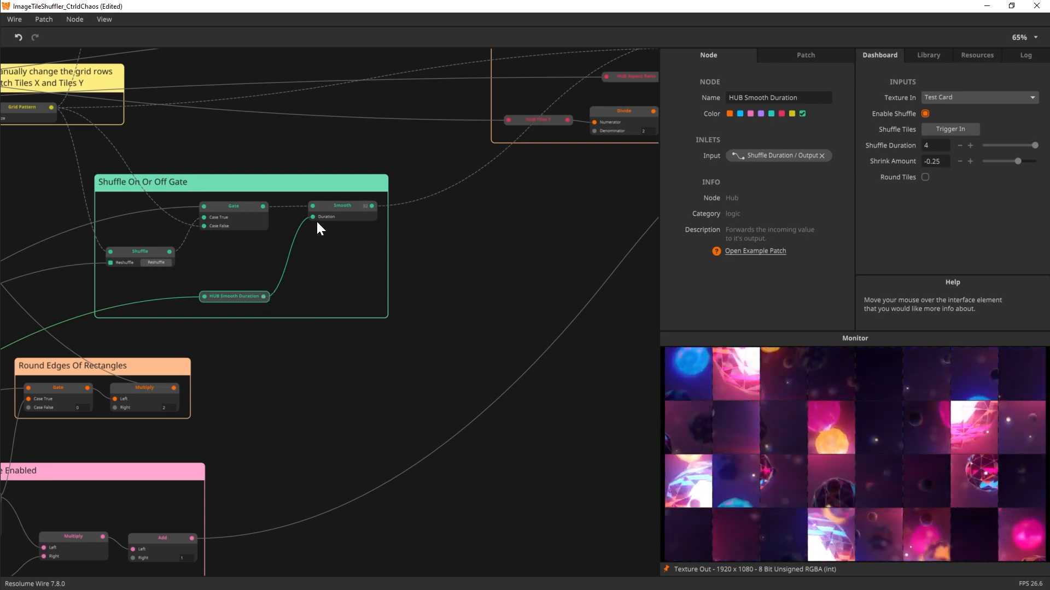
left_click(948, 133)
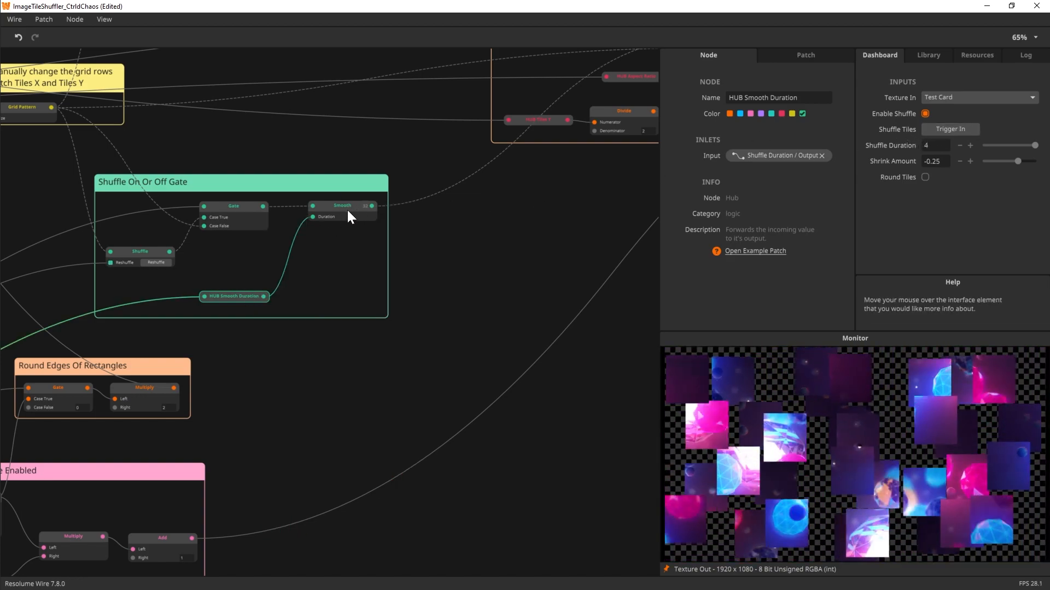
- Inspect the Smooth node and the Subtract node it feeds in the Correct Tile Offset group
left_click_drag(545, 240, 308, 419)
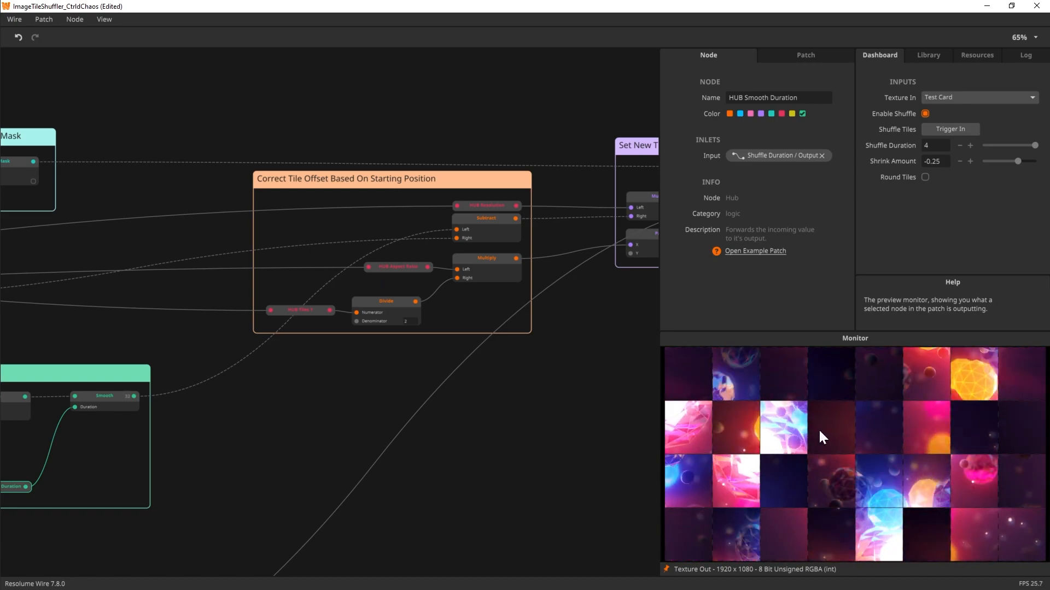
mouse_move(264, 421)
left_mouse_down()
mouse_move(383, 418)
mouse_move(251, 432)
left_mouse_up()
left_click(224, 393)
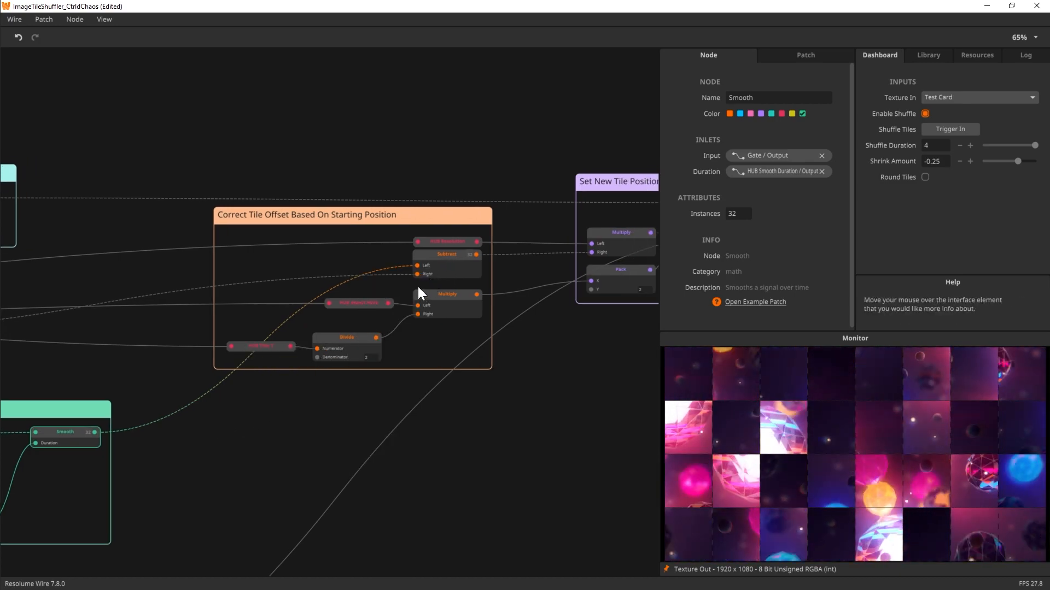
left_click(447, 255)
mouse_move(472, 277)
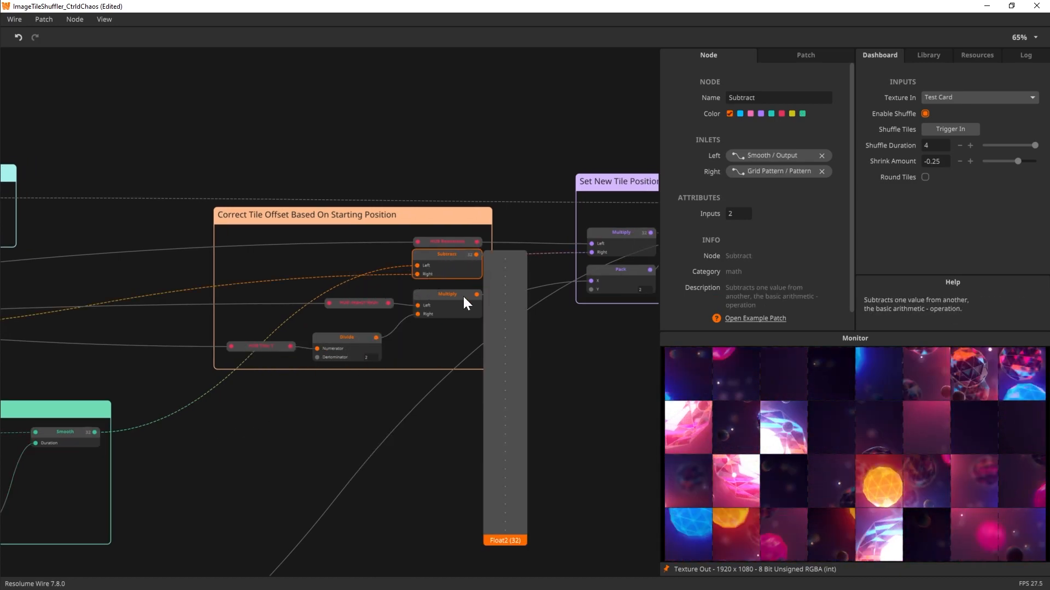
- Inspect the Grid Pattern node and compare its output points with the Smooth node's output values
left_click_drag(235, 459, 626, 433)
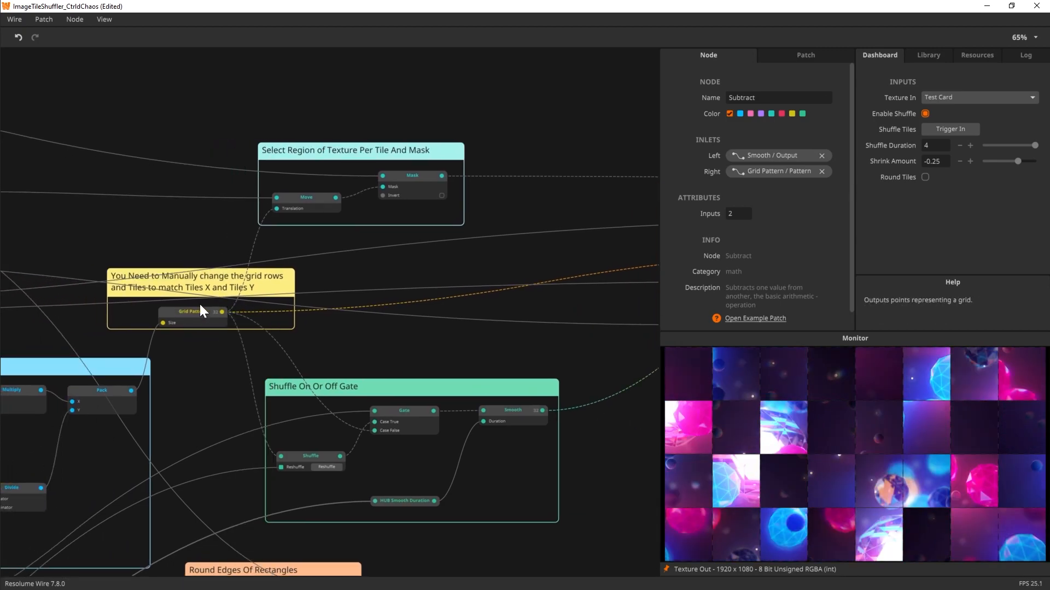
left_click(193, 313)
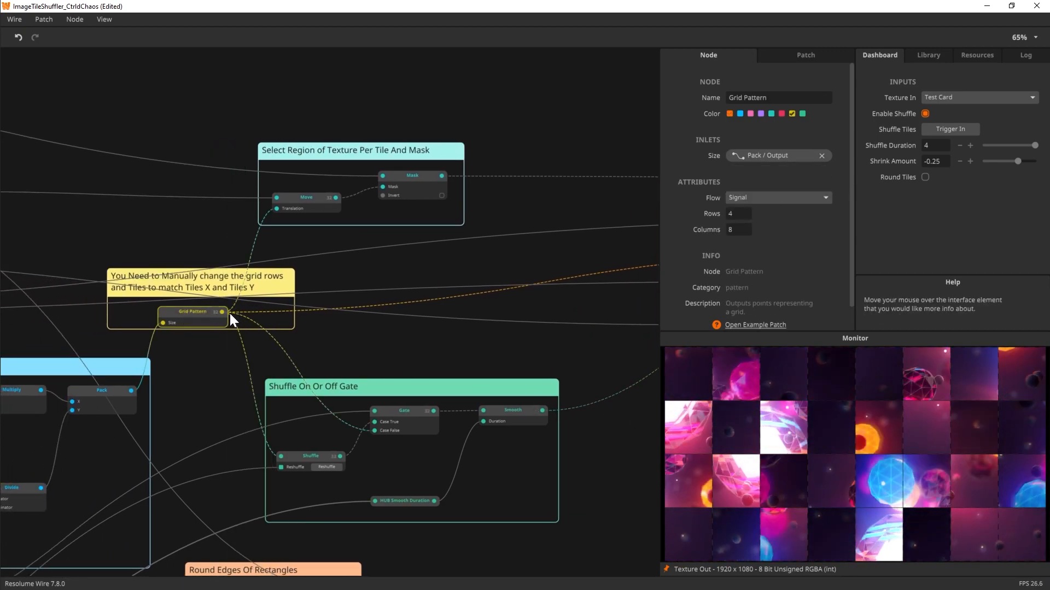
mouse_move(221, 313)
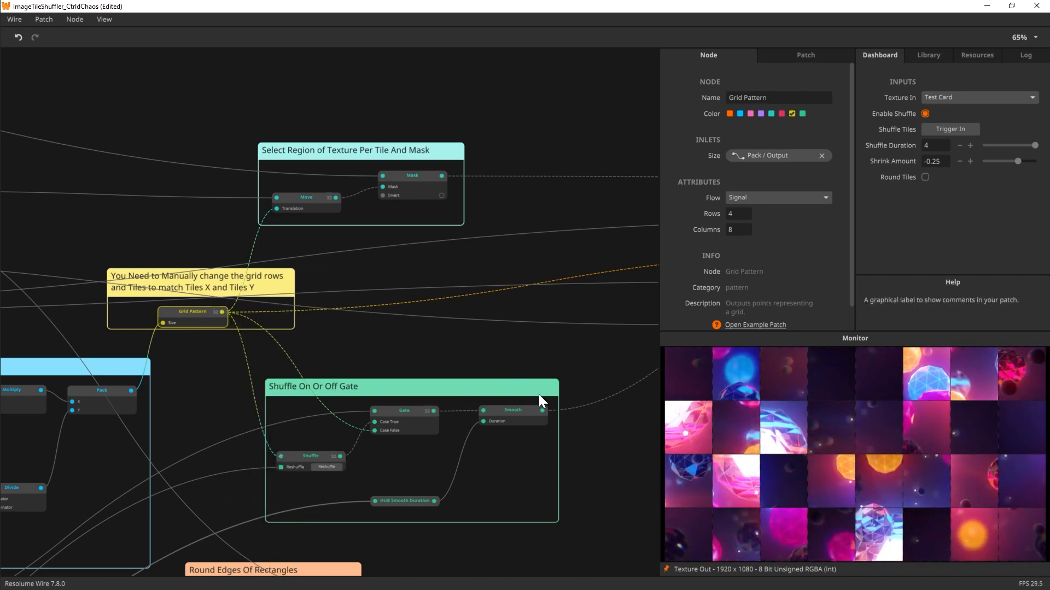
mouse_move(544, 413)
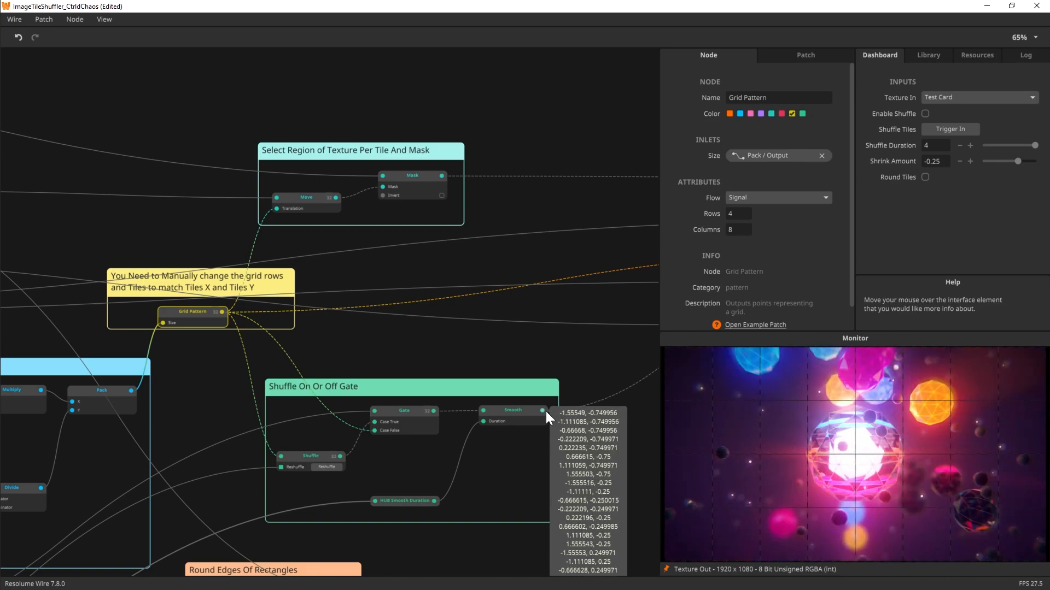
- Examine how Subtract combines the Smooth and Grid Pattern outputs and trace its connection to the new tile position group
left_click_drag(594, 307, 225, 352)
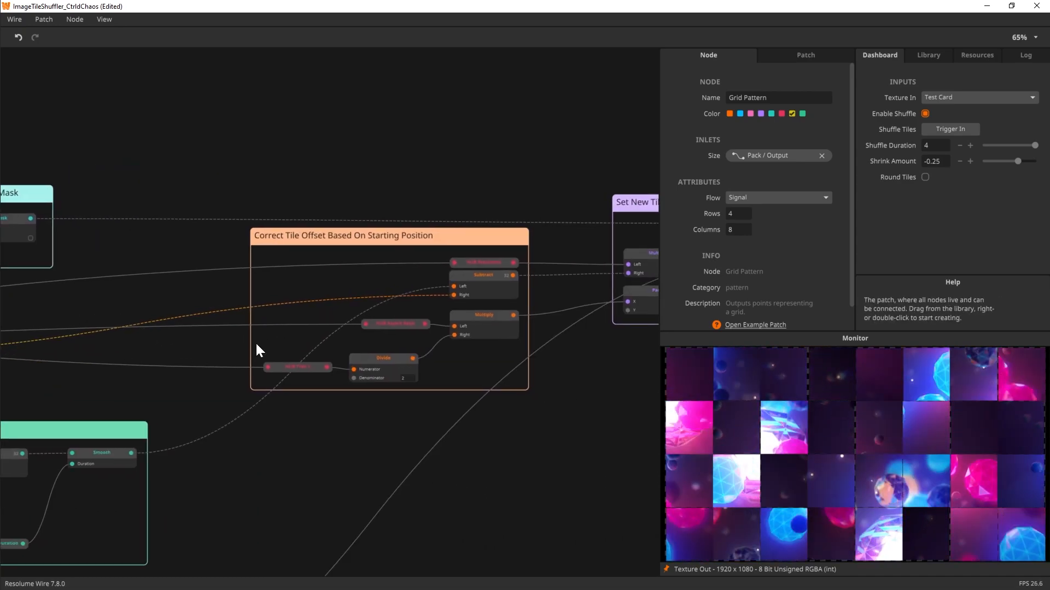
left_click(494, 279)
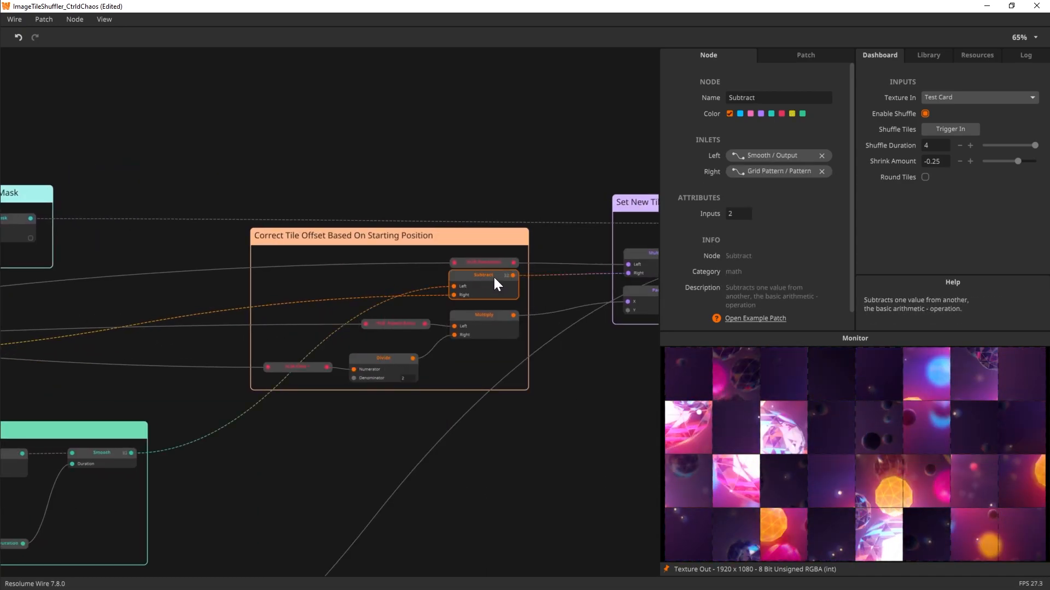
left_click_drag(579, 185, 437, 171)
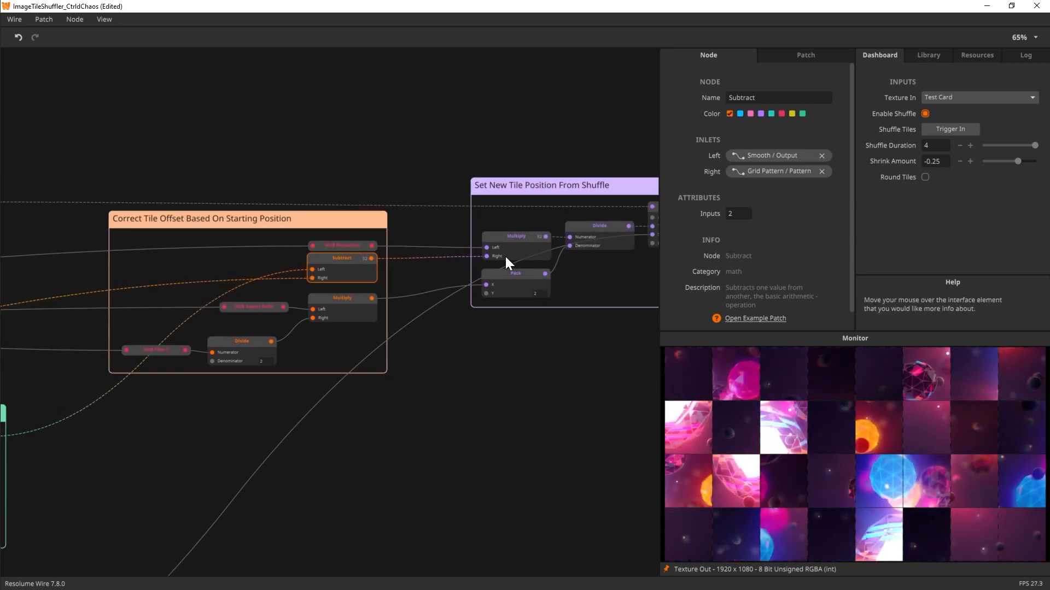
left_click_drag(303, 154, 368, 146)
- Inspect the HUB Resolution, HUB Aspect Ratio and HUB Tiles Y nodes, including the value entering Divide's Numerator
left_click(416, 238)
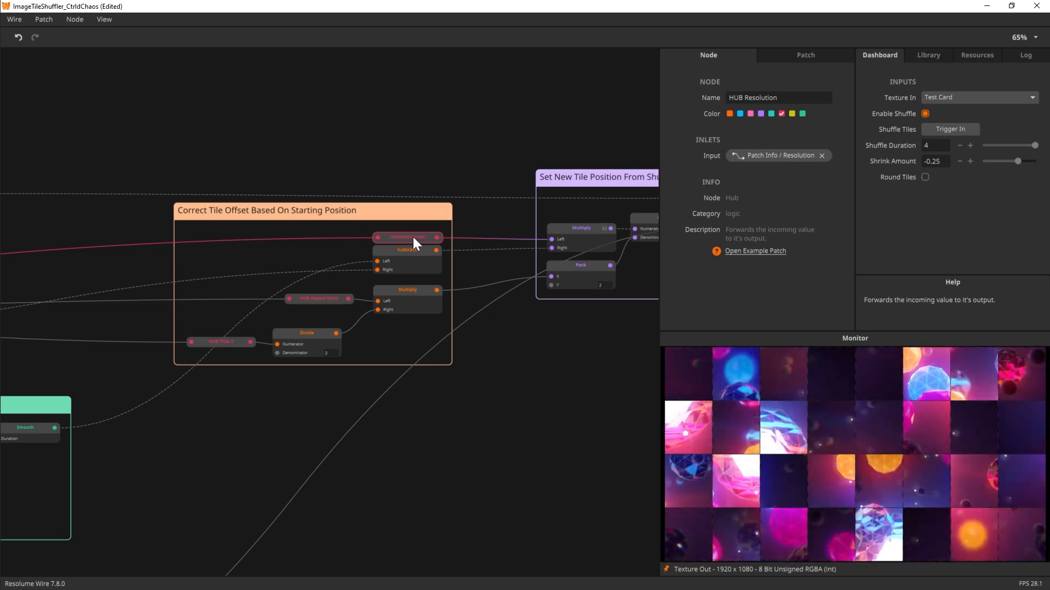
left_click(316, 300)
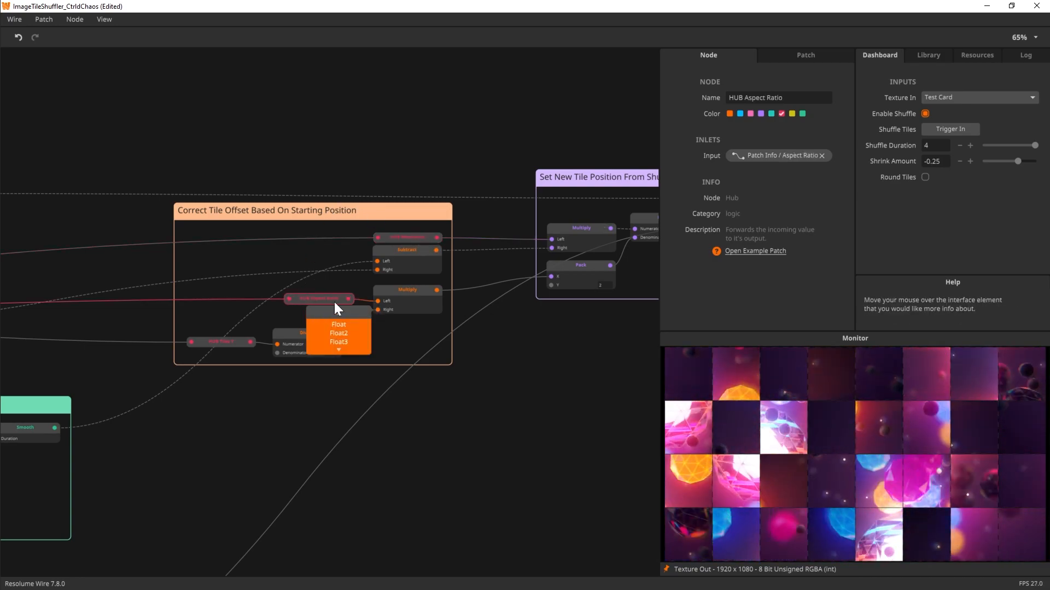
left_click_drag(292, 415, 389, 388)
left_click(337, 334)
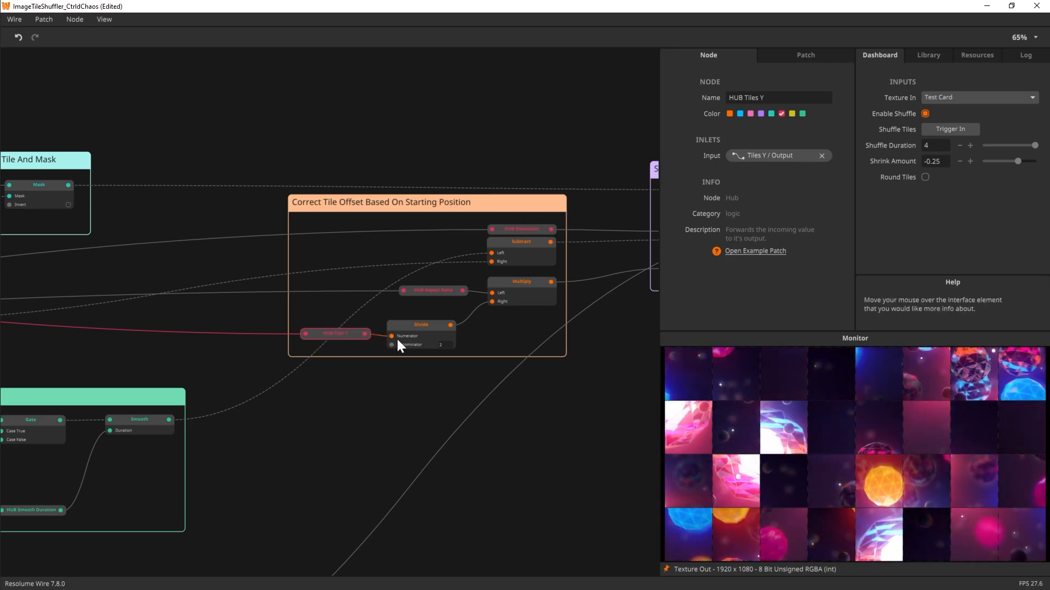
mouse_move(389, 337)
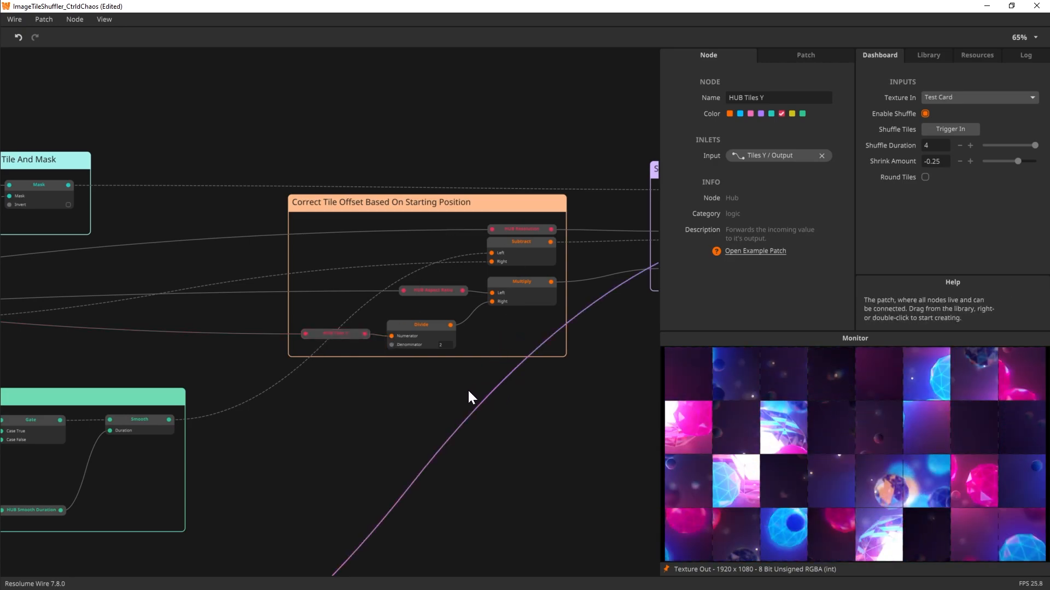
- Inspect the Multiply node of the offset group and the Multiply node in Set New Tile Position From Shuffle
left_click(526, 282)
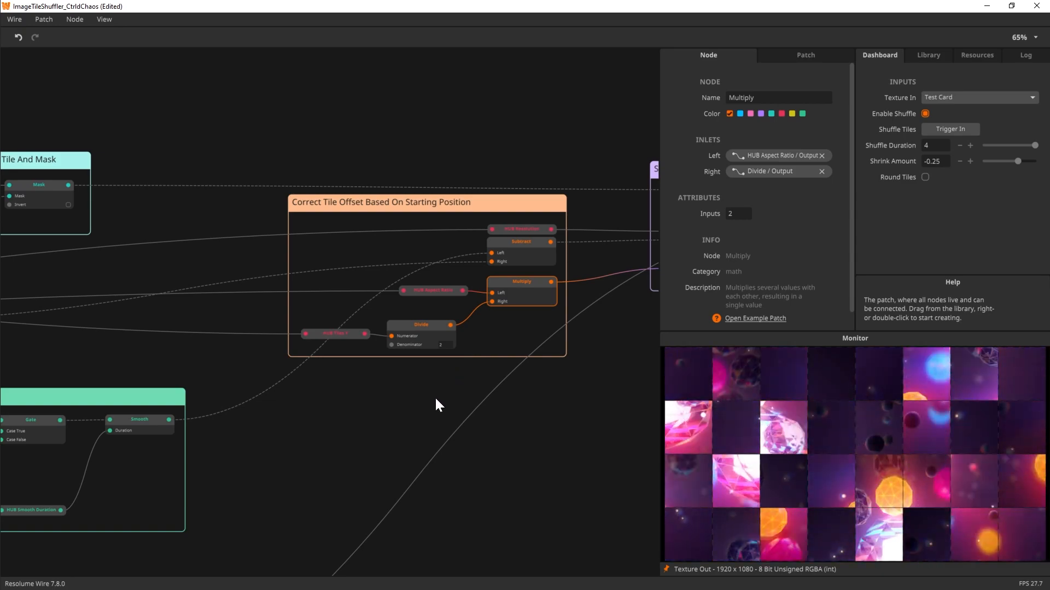
left_click_drag(436, 403, 291, 433)
left_click_drag(530, 389, 405, 403)
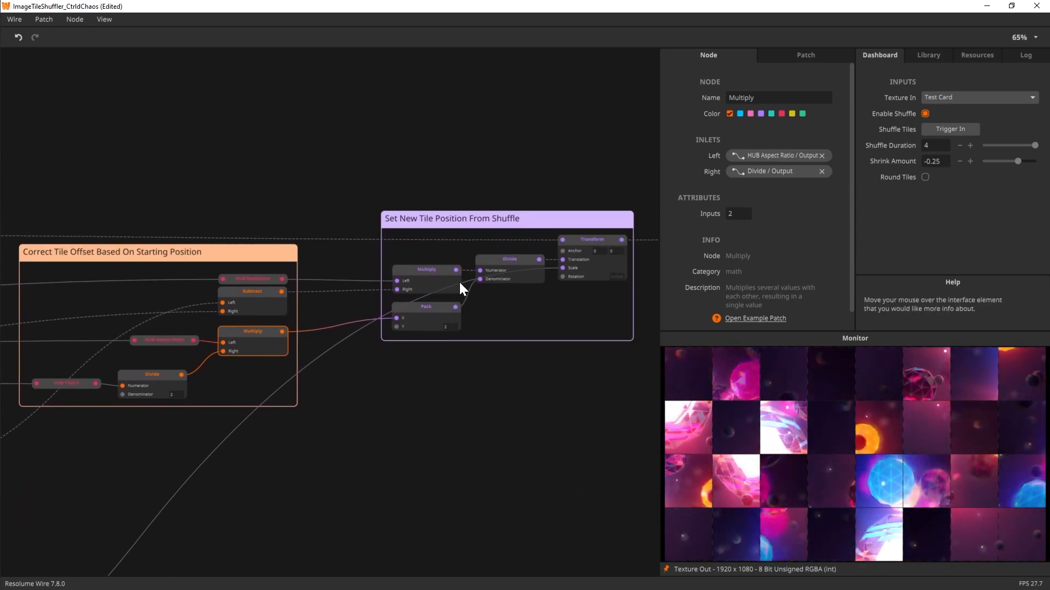
left_click(435, 273)
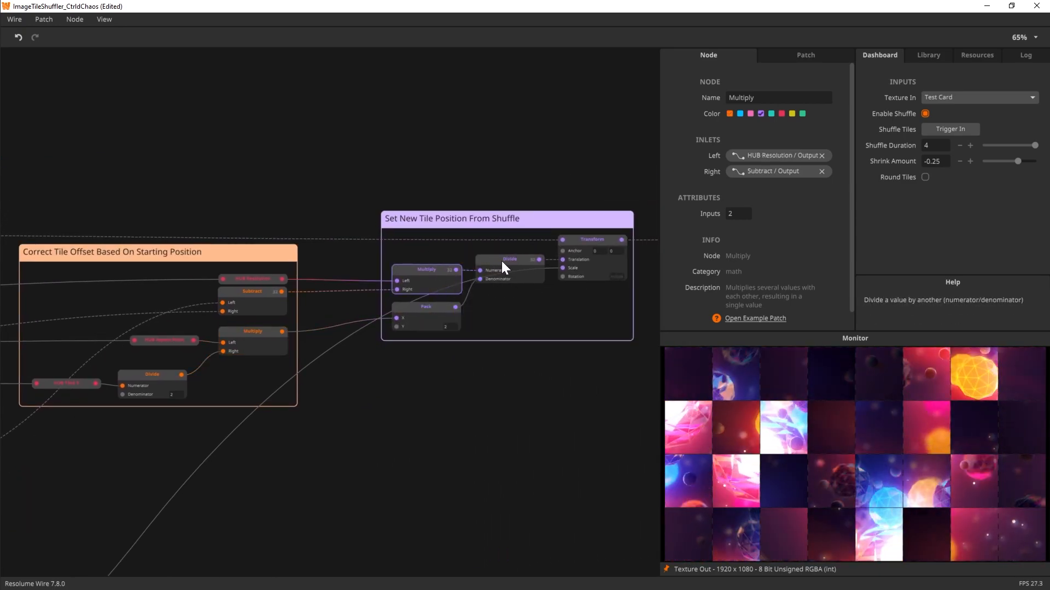
- Check the Subtract output values and the HUB Resolution feed entering the Multiply node of the tile position group
left_click(261, 297)
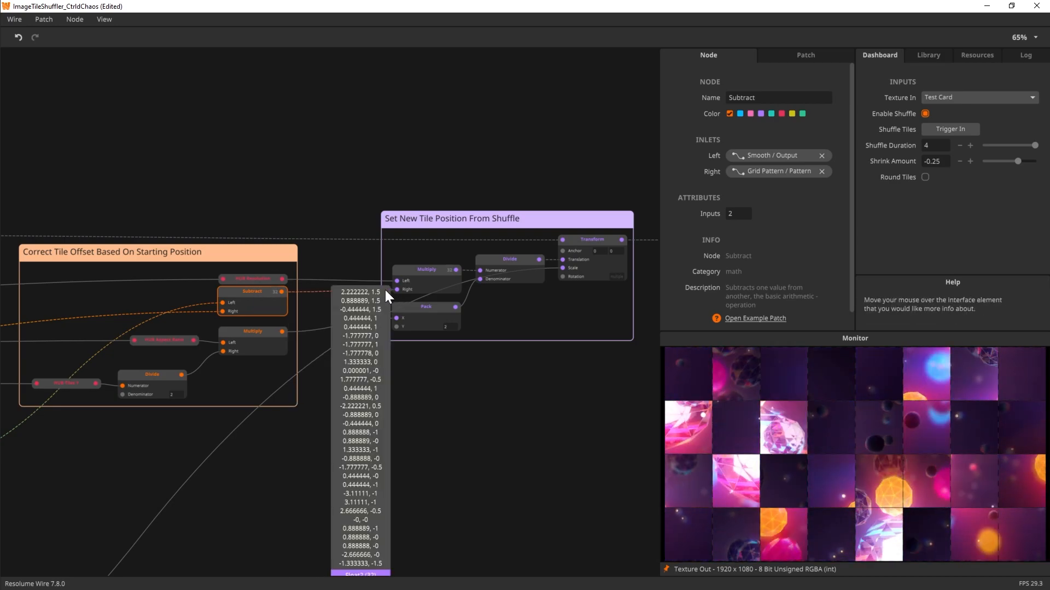
mouse_move(281, 291)
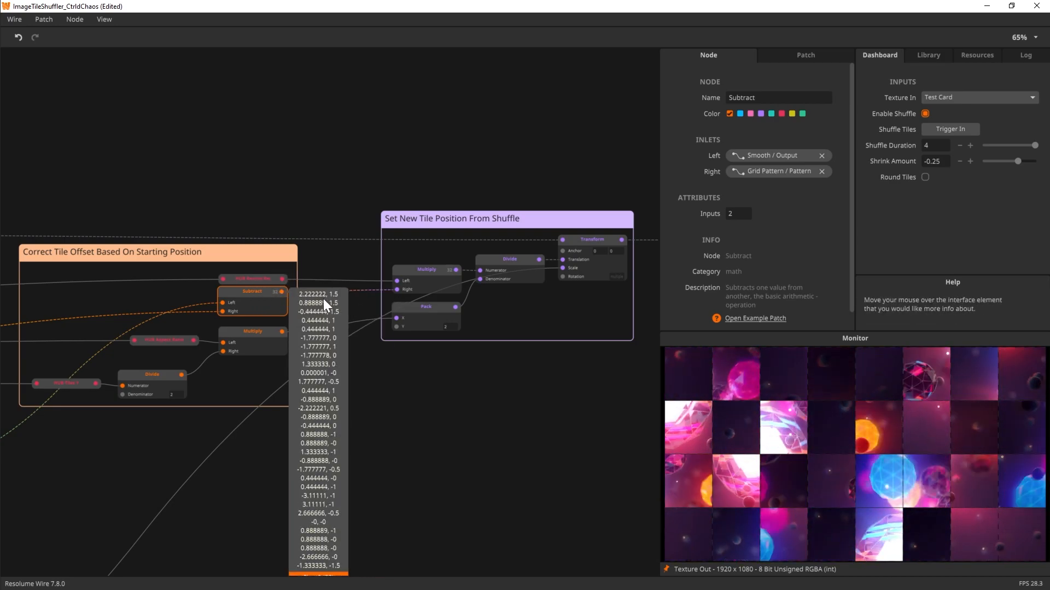
mouse_move(417, 281)
left_click(256, 278)
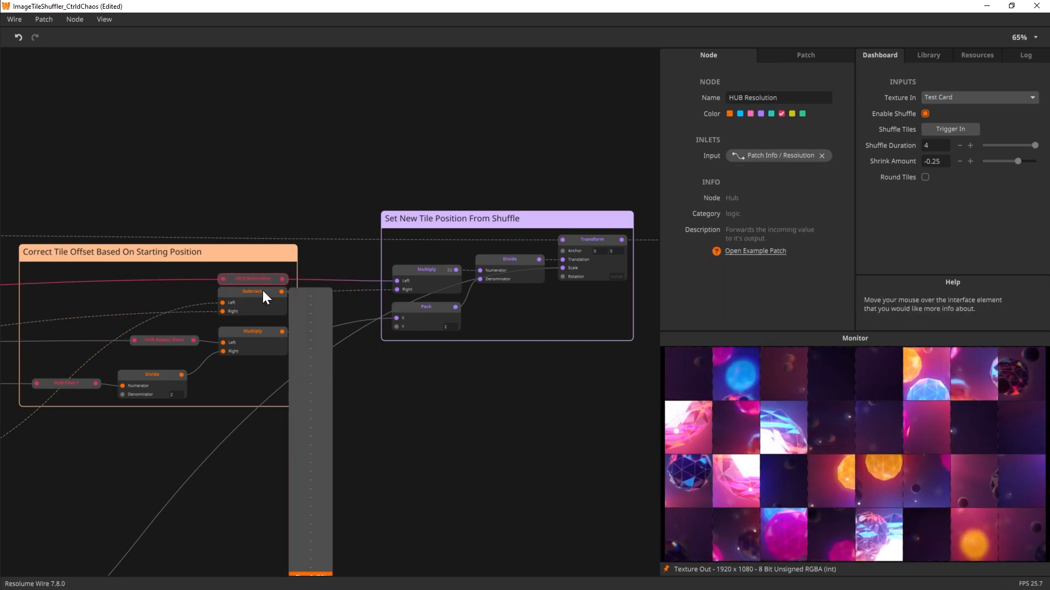
mouse_move(391, 281)
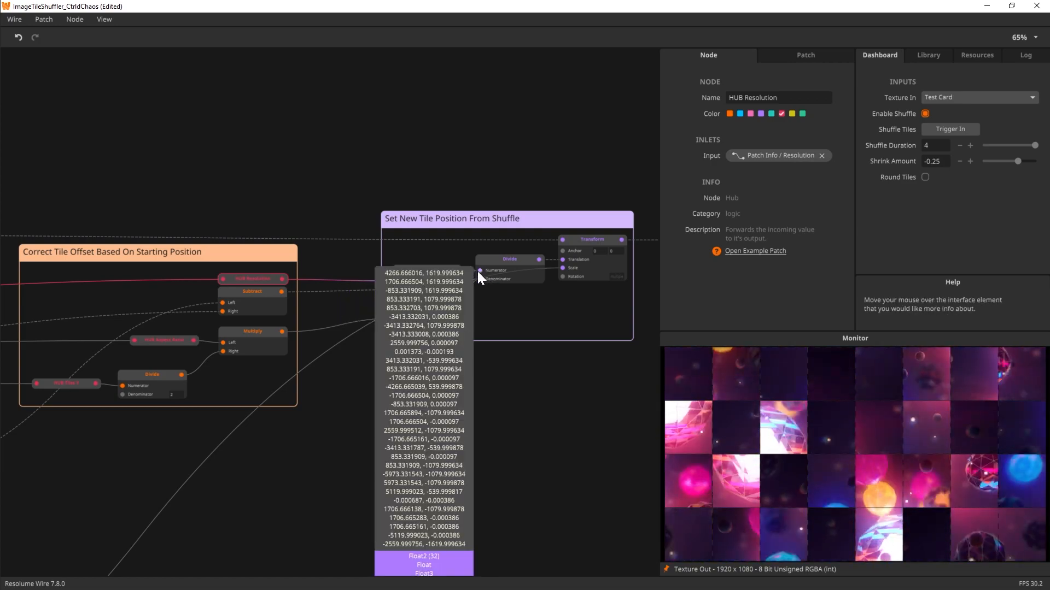
- Inspect the Pack node and trace its X inlet back to the aspect ratio values entering the offset group's Multiply
left_click_drag(378, 454, 445, 418)
left_click(473, 286)
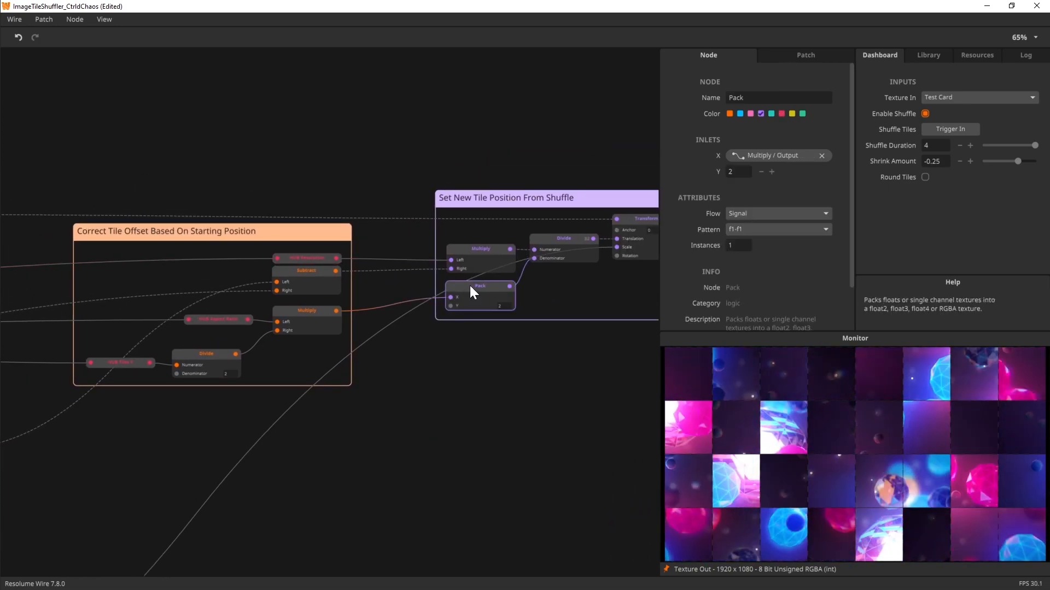
left_click_drag(419, 405, 438, 399)
left_click_drag(311, 407, 394, 412)
mouse_move(348, 323)
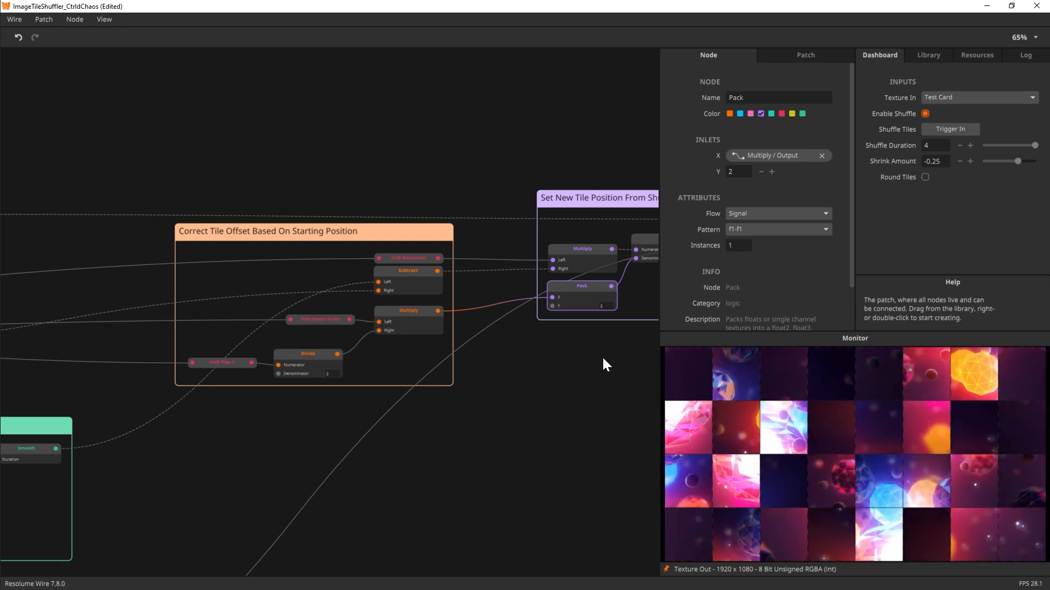
mouse_move(382, 323)
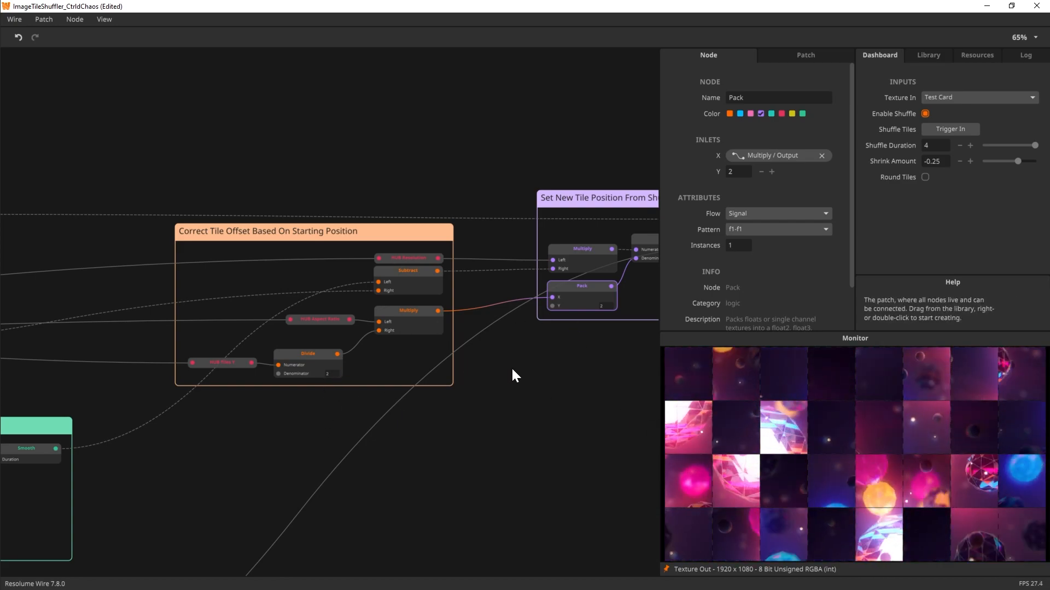
- Inspect the tile position group's Divide node and check the Multiply and Pack outputs that feed it
left_click_drag(554, 340, 410, 361)
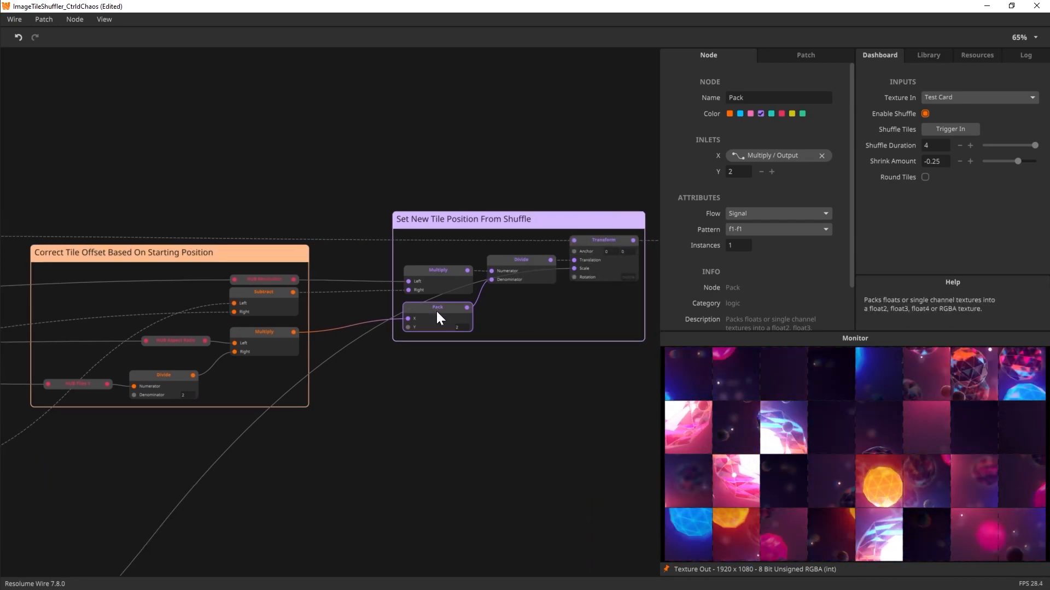
left_click(522, 261)
left_click_drag(523, 329, 451, 328)
left_click(378, 290)
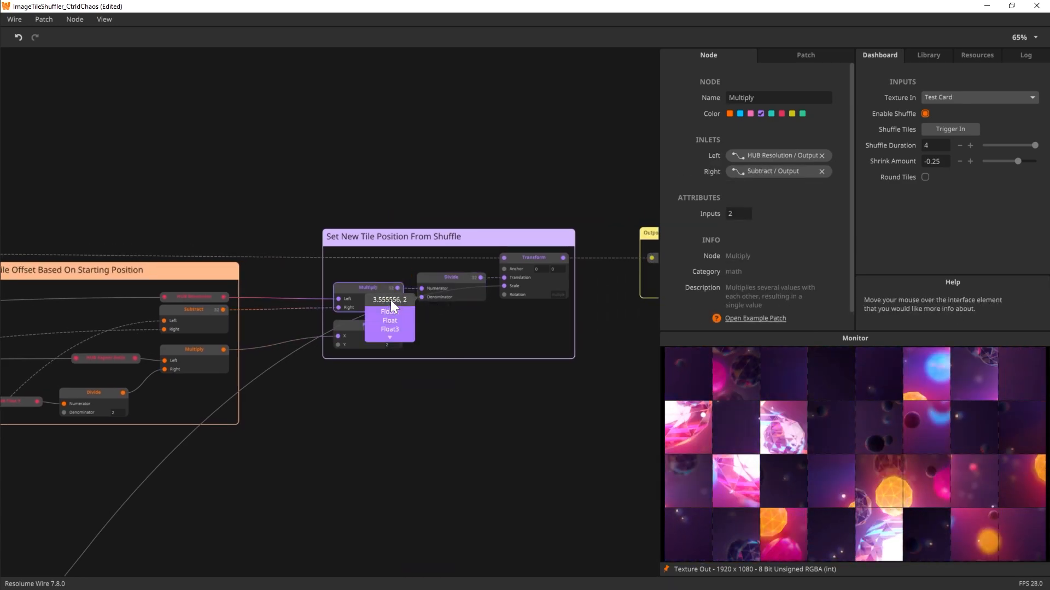
mouse_move(397, 289)
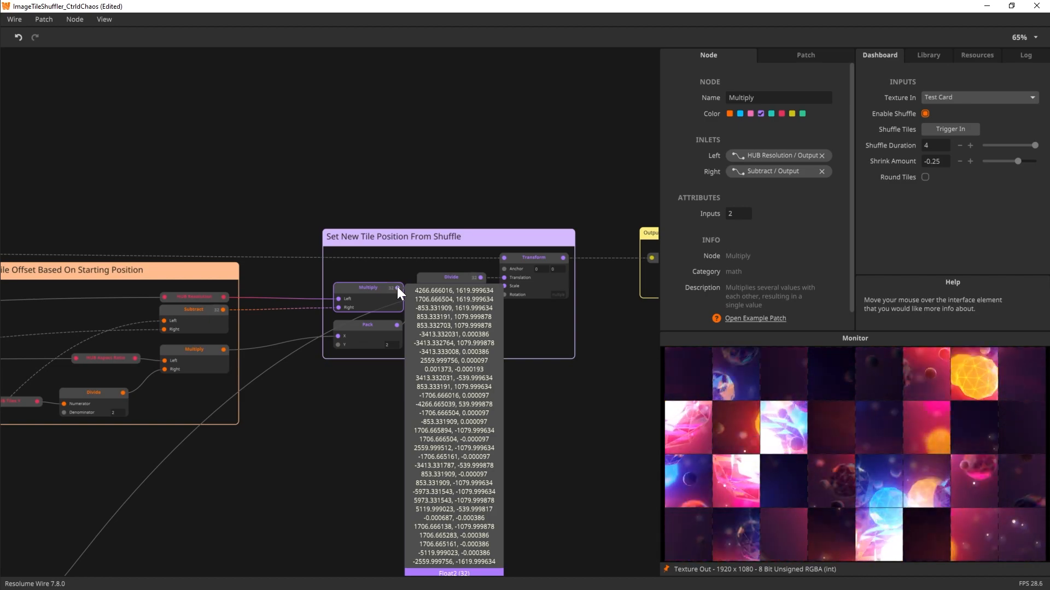
mouse_move(398, 328)
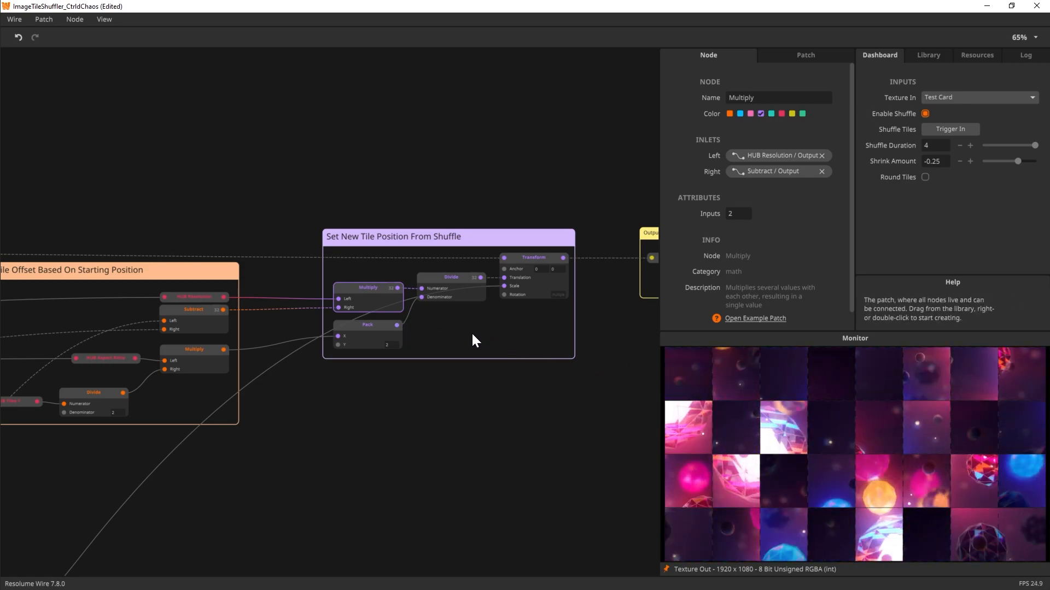
- Inspect the Transform node, trigger Shuffle Tiles and check the values at its Translation and Scale inlets
scroll(545, 367, "right", 5)
left_click(398, 290)
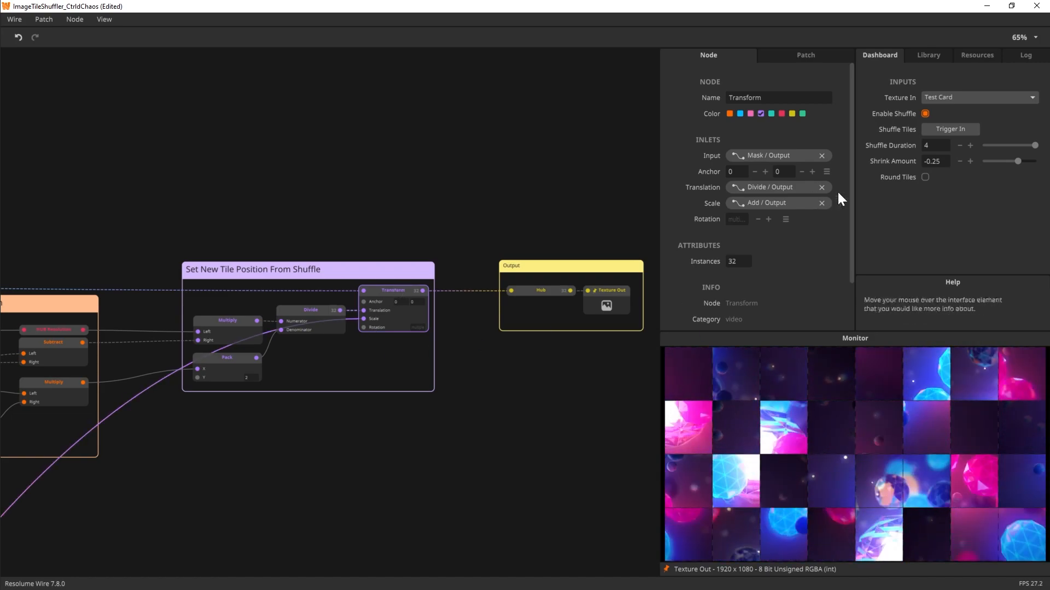
left_click(956, 129)
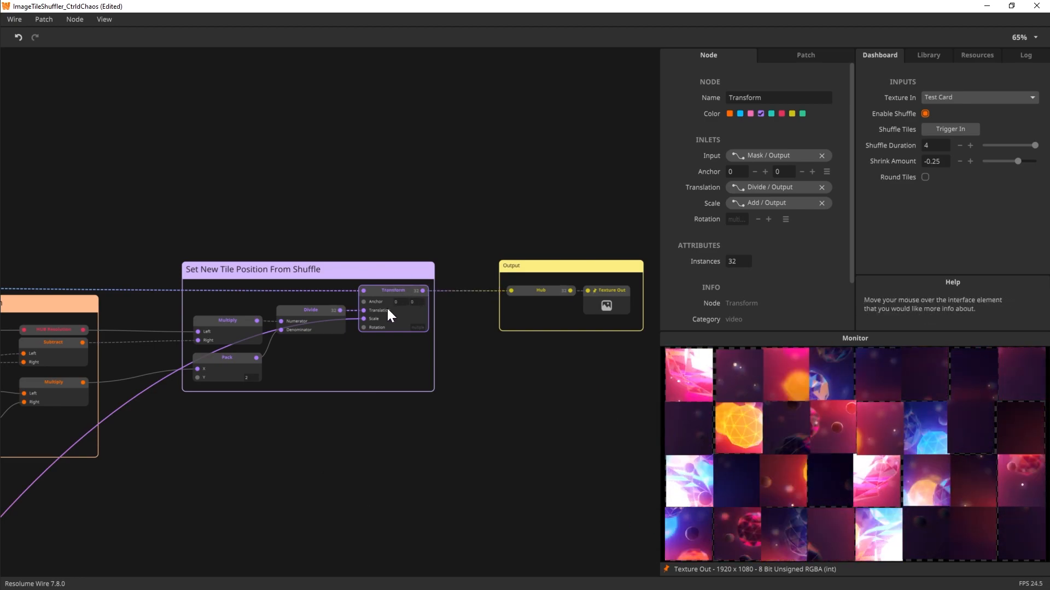
mouse_move(365, 312)
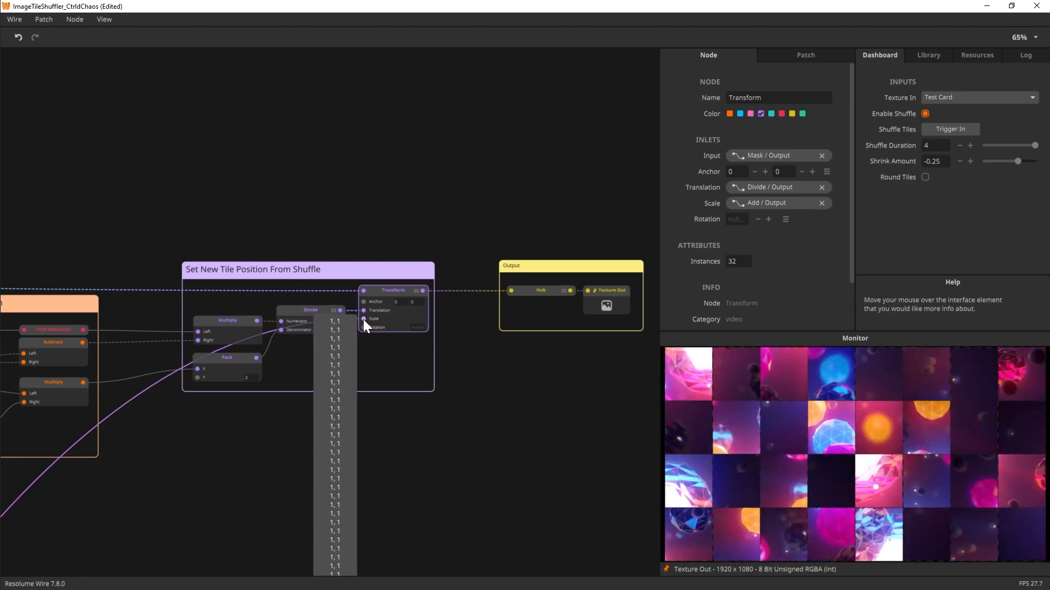
- Set Shrink Amount to -0.75, trigger Shuffle Tiles and check the values at Transform's Scale inlet
left_click_drag(1018, 161, 971, 160)
left_click(948, 130)
mouse_move(364, 318)
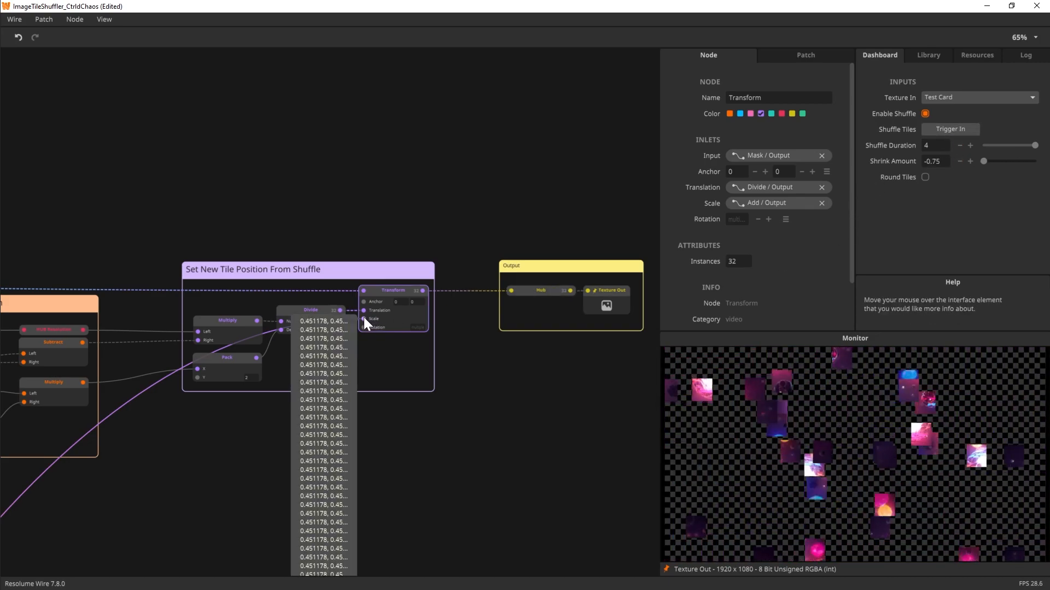
- Set Shrink Amount to 0, trigger Shuffle Tiles and check Transform's Scale inlet again
left_click_drag(984, 162, 1034, 161)
left_click(945, 127)
mouse_move(366, 320)
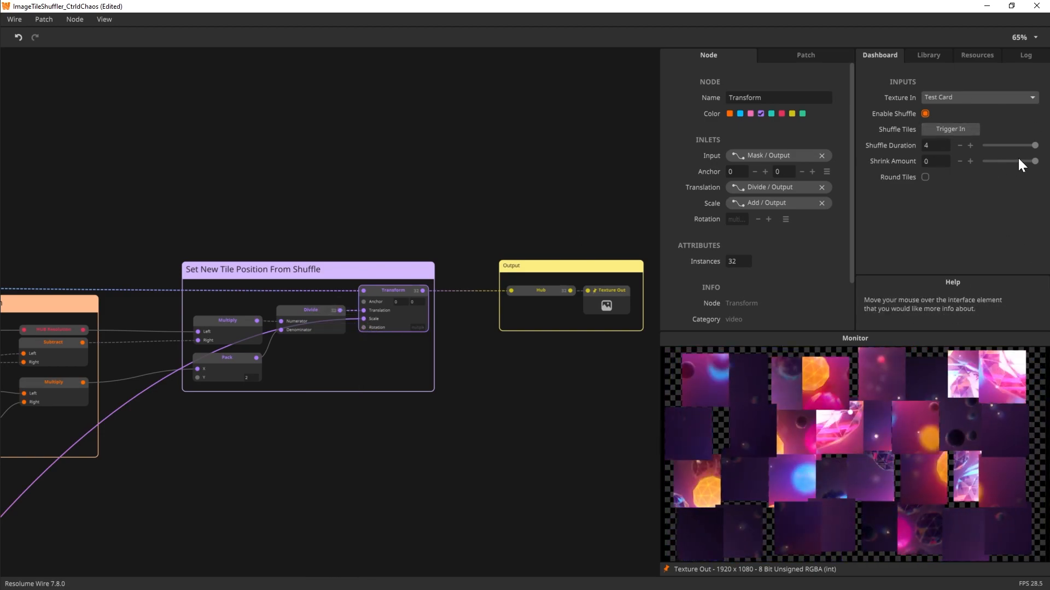
- Set Shrink Amount to about -0.388 and check Transform's inlets against the preview
left_click_drag(1015, 159, 1010, 162)
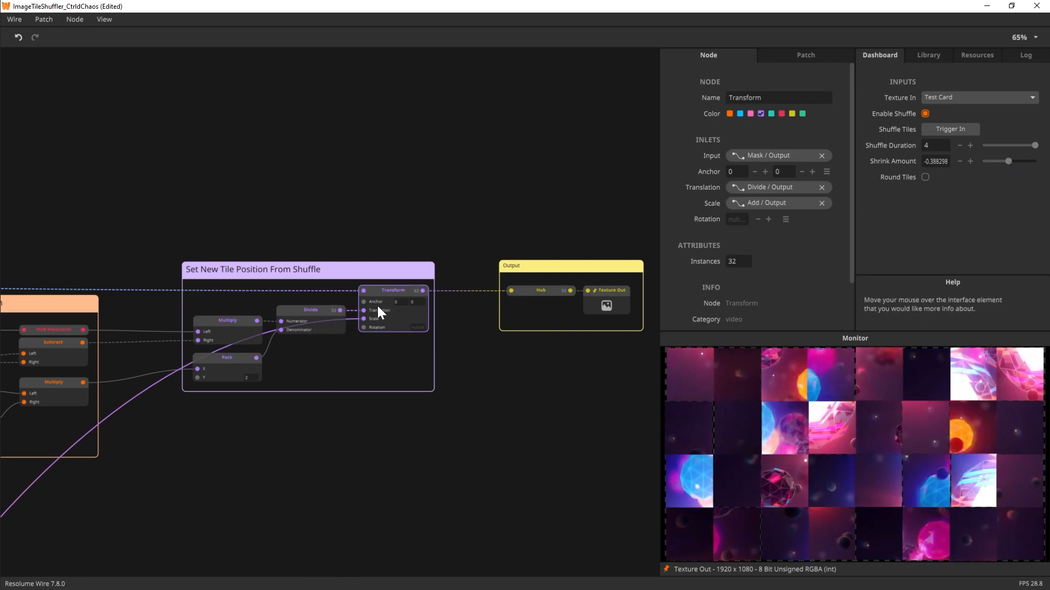
mouse_move(366, 316)
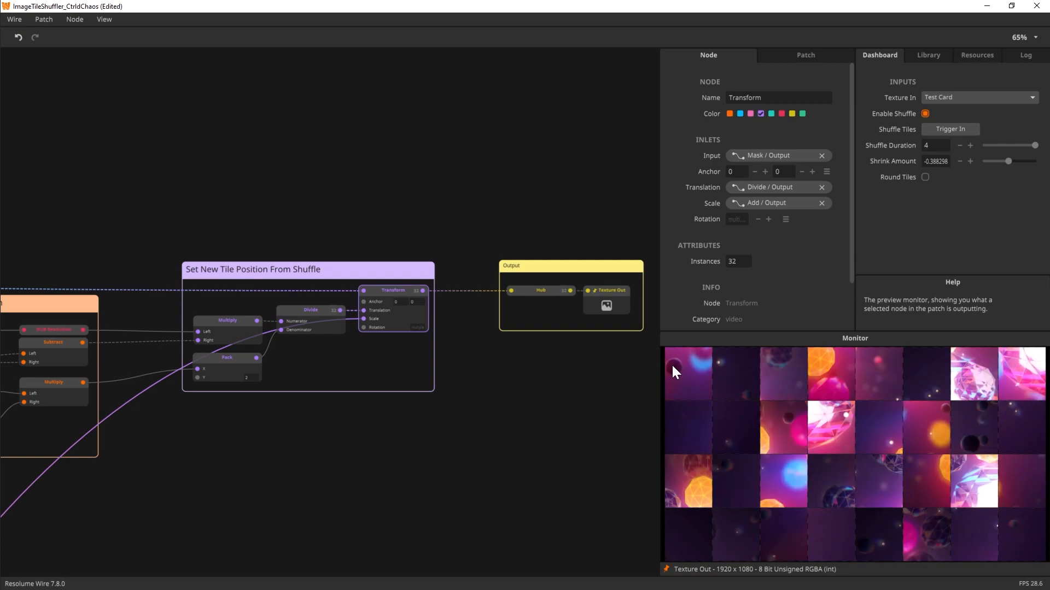
- Inspect the Hub and Texture Out nodes in the Output group
left_click_drag(283, 501, 405, 480)
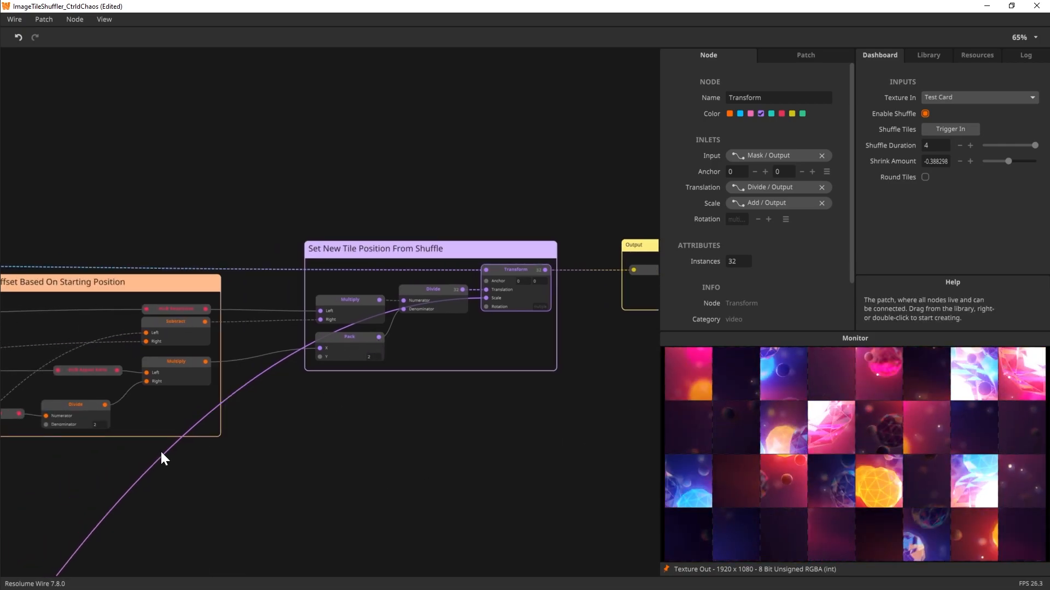
left_click_drag(501, 429, 286, 441)
left_click(451, 283)
mouse_move(452, 283)
left_mouse_down()
mouse_move(408, 282)
mouse_move(442, 284)
left_mouse_up()
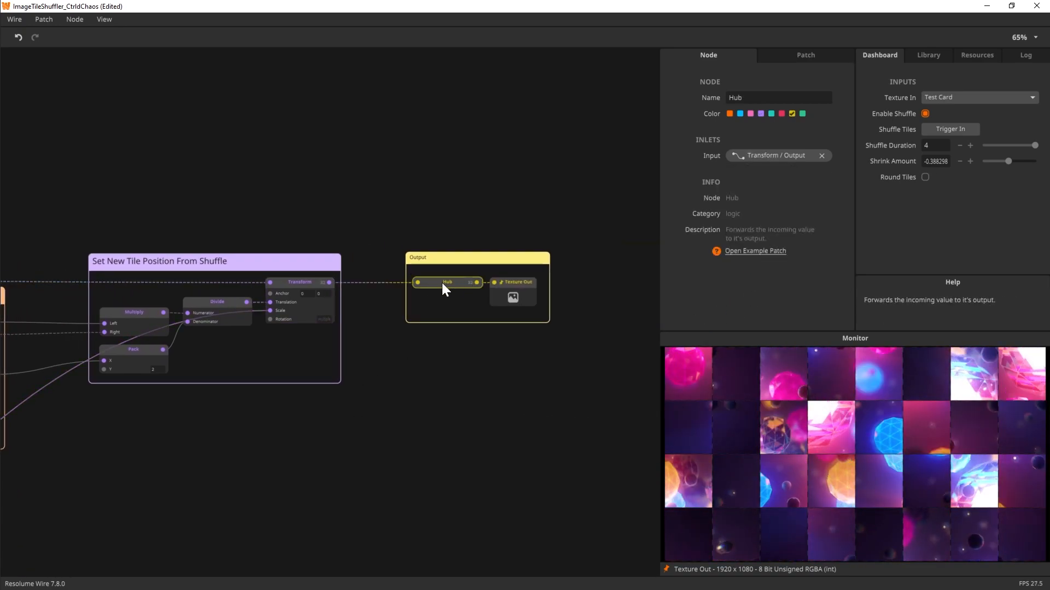
left_click(513, 284)
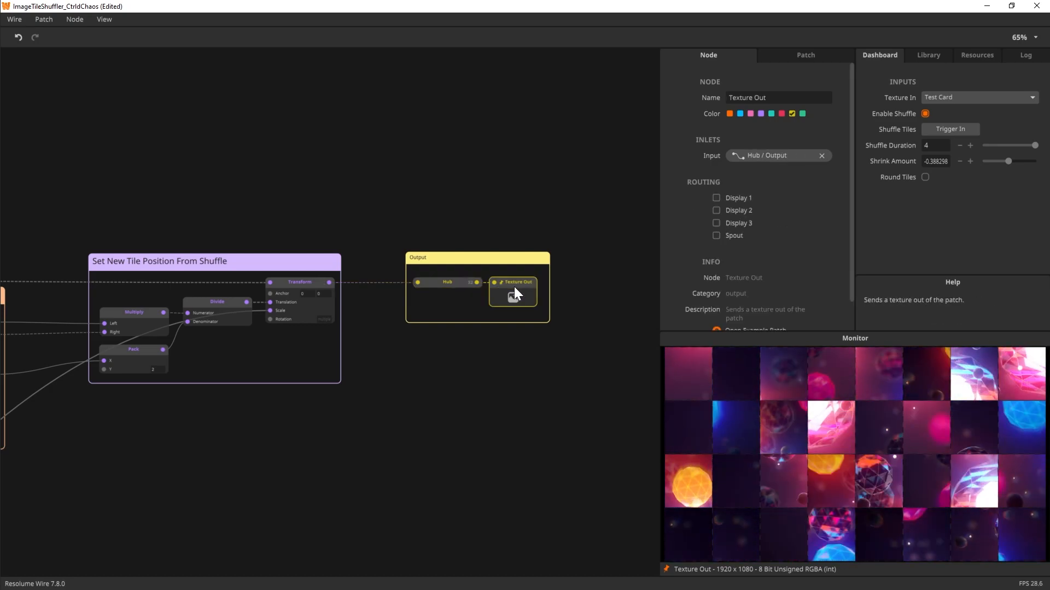
- Set Shrink Amount to -0.25
left_click_drag(1008, 162, 1015, 162)
left_click(932, 161)
type("-")
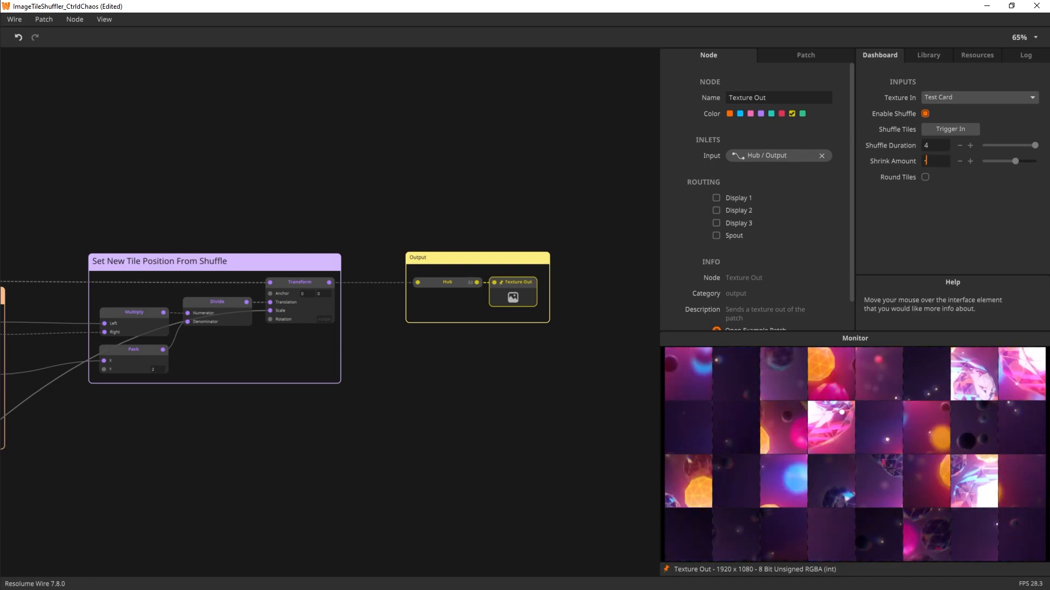
type("0.25")
key("Return")
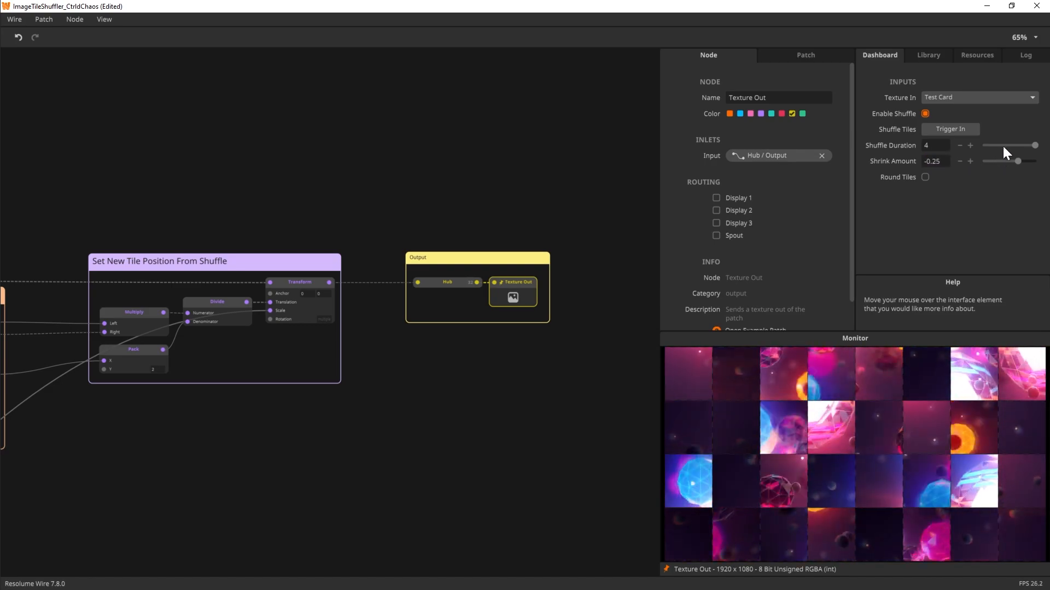
- Set Shuffle Duration to 1 and trigger Shuffle Tiles several times to preview the faster movement
left_click(938, 145)
type("1")
key("Return")
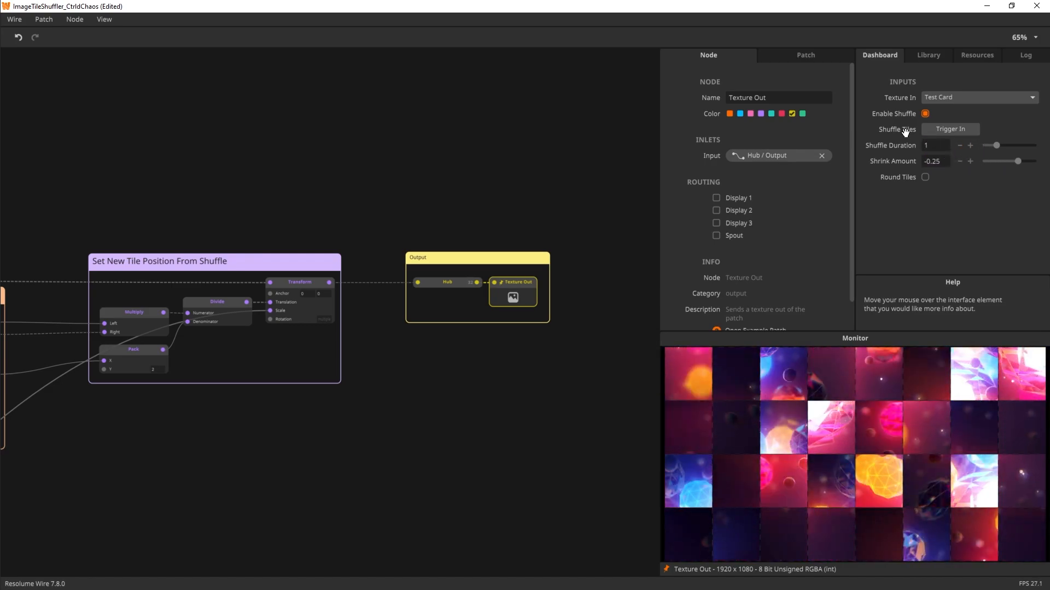
left_click(945, 130)
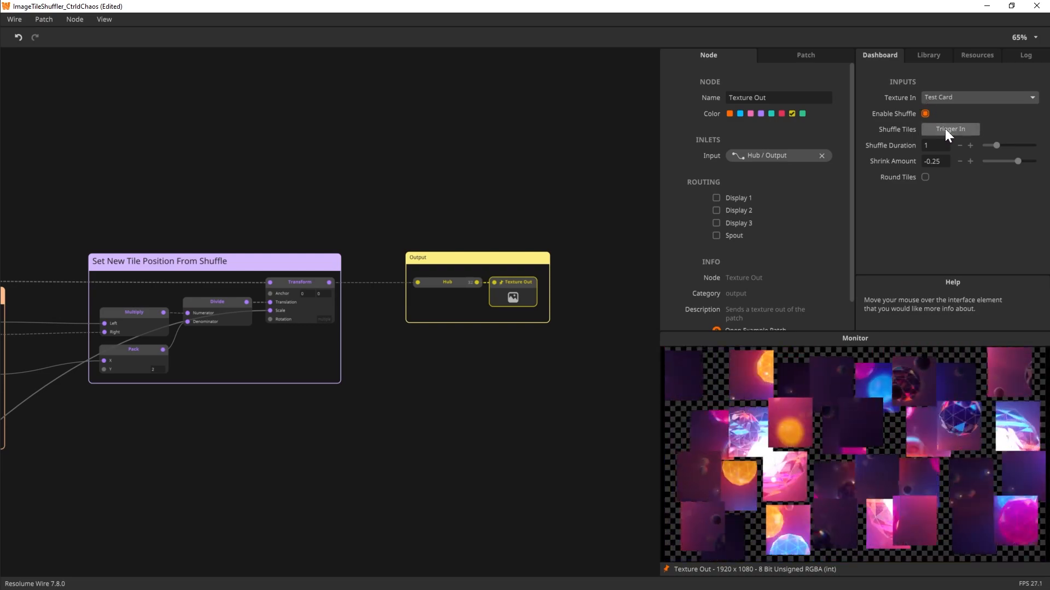
left_click(945, 129)
left_click(944, 130)
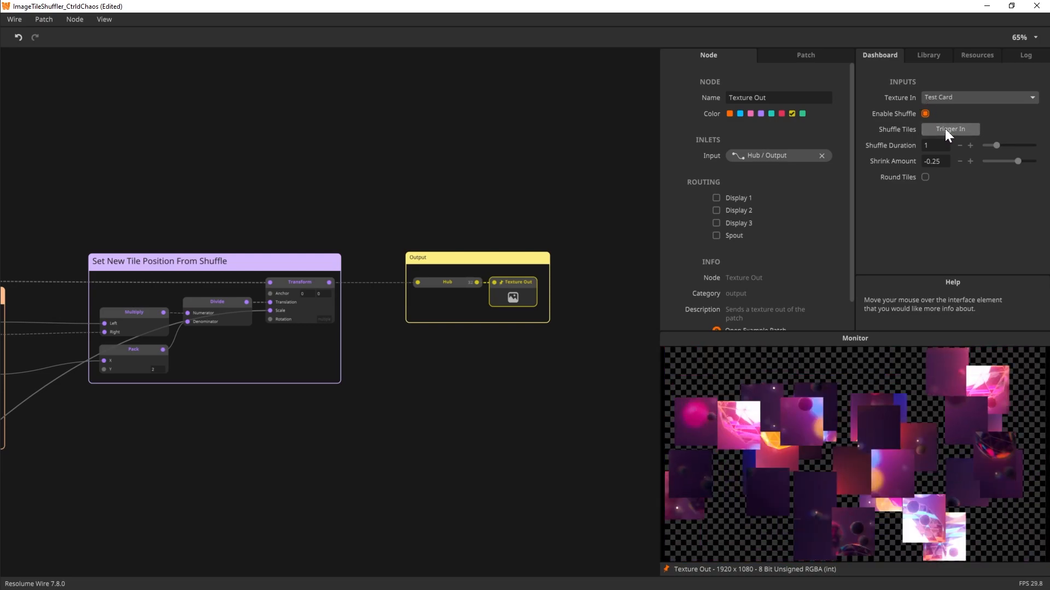
- Enable Round Tiles and trigger Shuffle Tiles several times to preview the rounded tiles
left_click(925, 176)
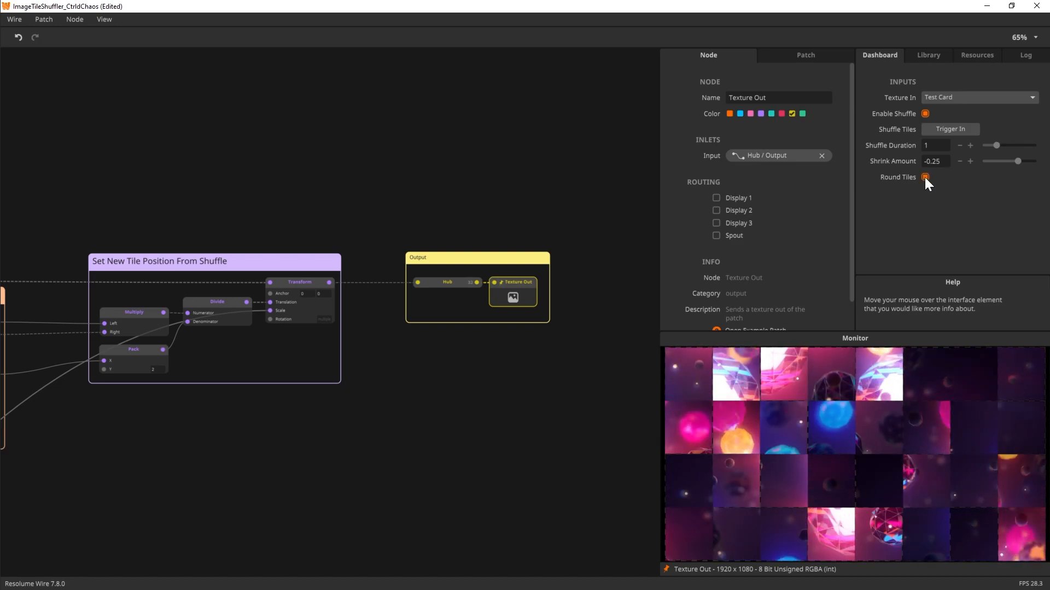
left_click(953, 130)
left_click(953, 130)
left_click(953, 130)
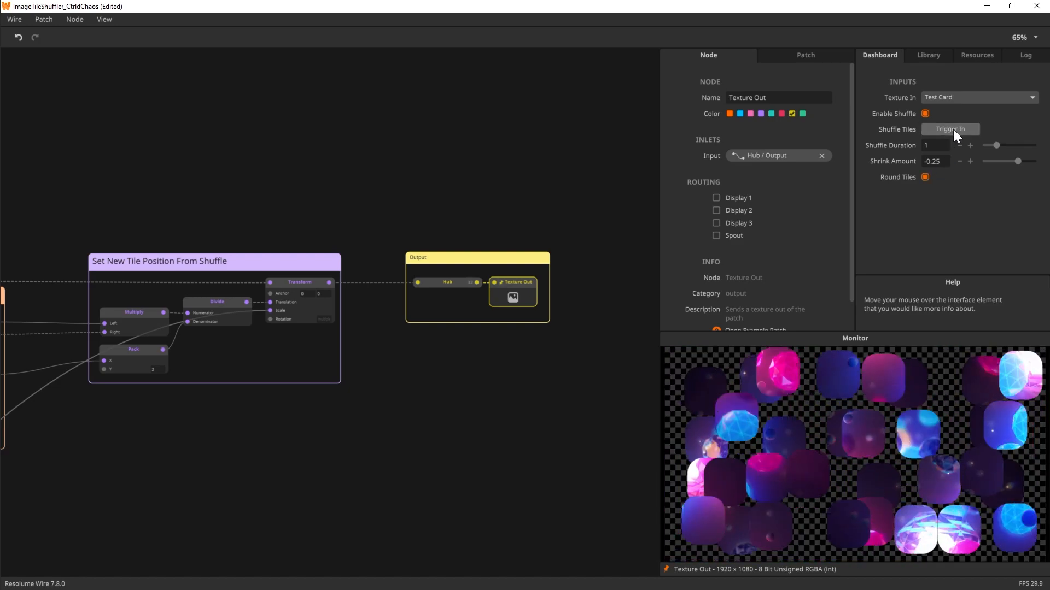
left_click(953, 130)
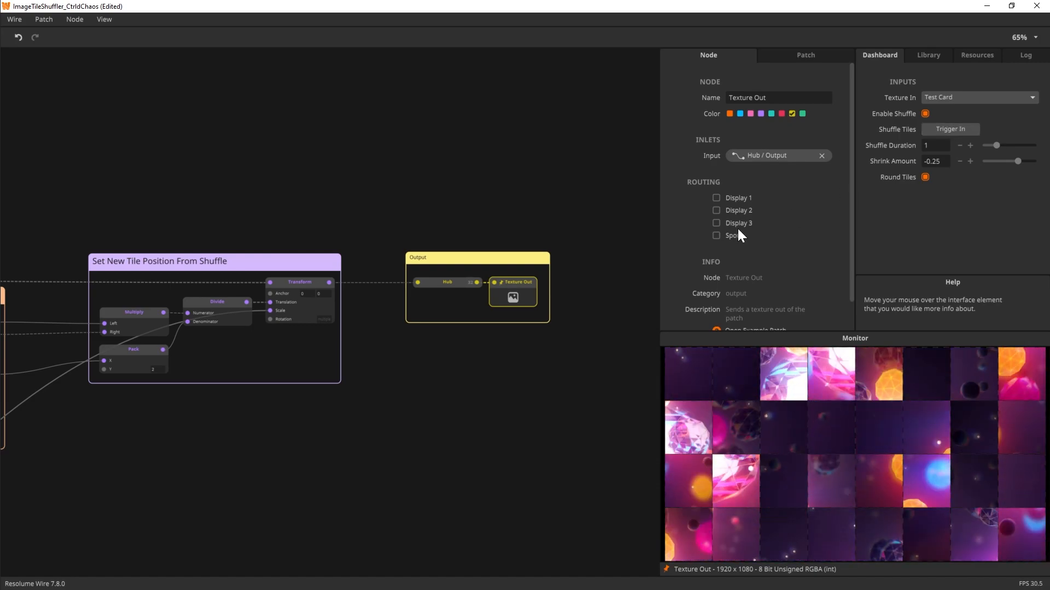
- Locate the Scale Down When Moving group and trace the connections of the Shrink Amount and Shuffle Duration inputs
left_click_drag(162, 493, 690, 343)
left_click_drag(222, 483, 599, 372)
left_click_drag(315, 523, 248, 519)
left_click_drag(386, 491, 702, 354)
left_click_drag(464, 568, 347, 545)
left_click_drag(362, 366, 430, 366)
left_click_drag(62, 294, 77, 365)
left_click_drag(283, 397, 422, 295)
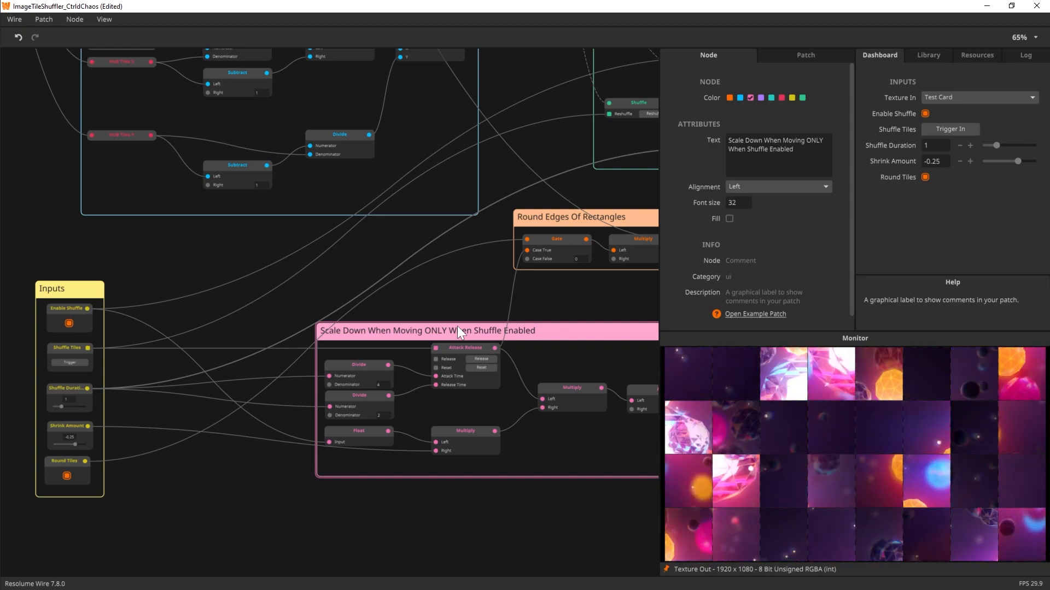
left_click(68, 427)
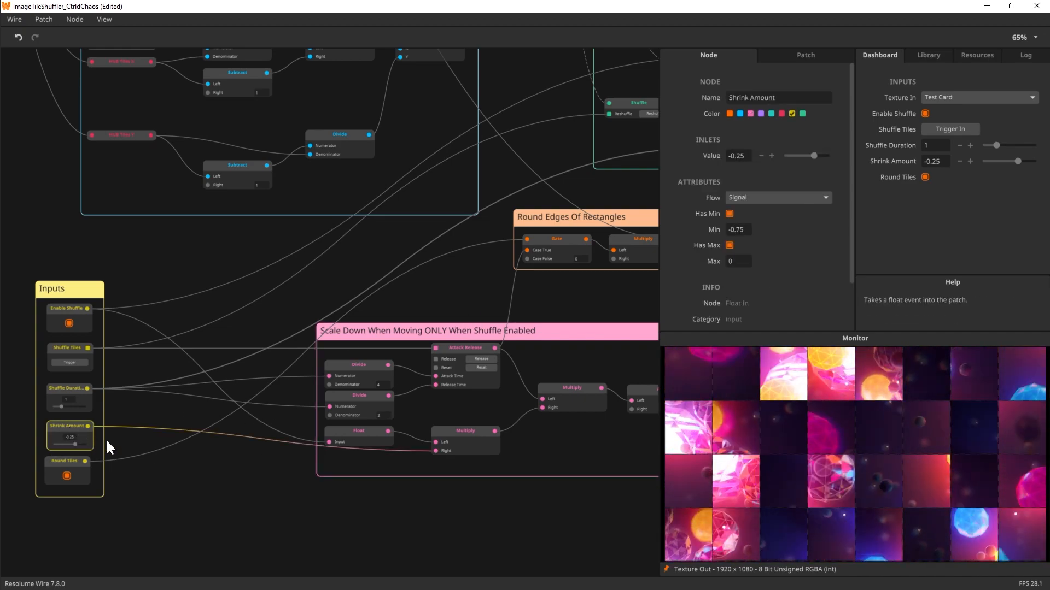
left_click(70, 390)
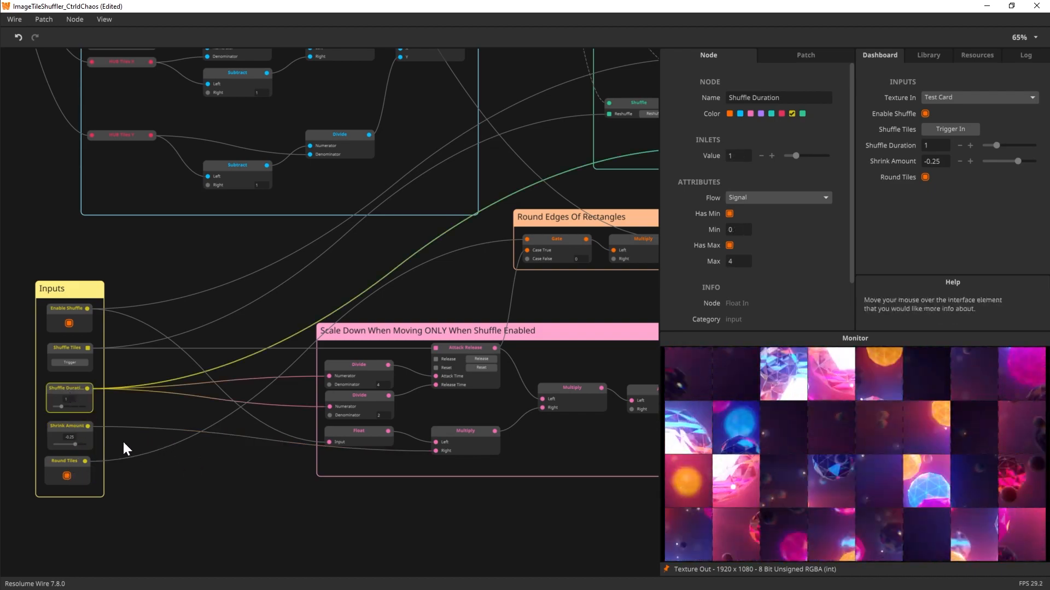
- Inspect the Attack Release node with the Divide nodes feeding its attack and release times, triggering Shuffle Tiles once
left_click_drag(490, 541, 472, 538)
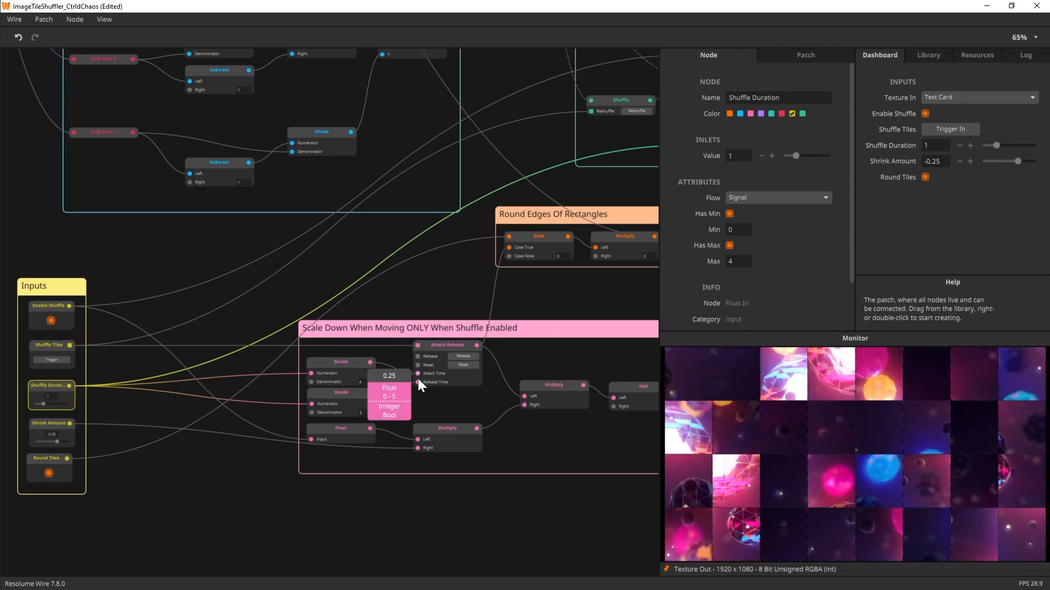
left_click(441, 347)
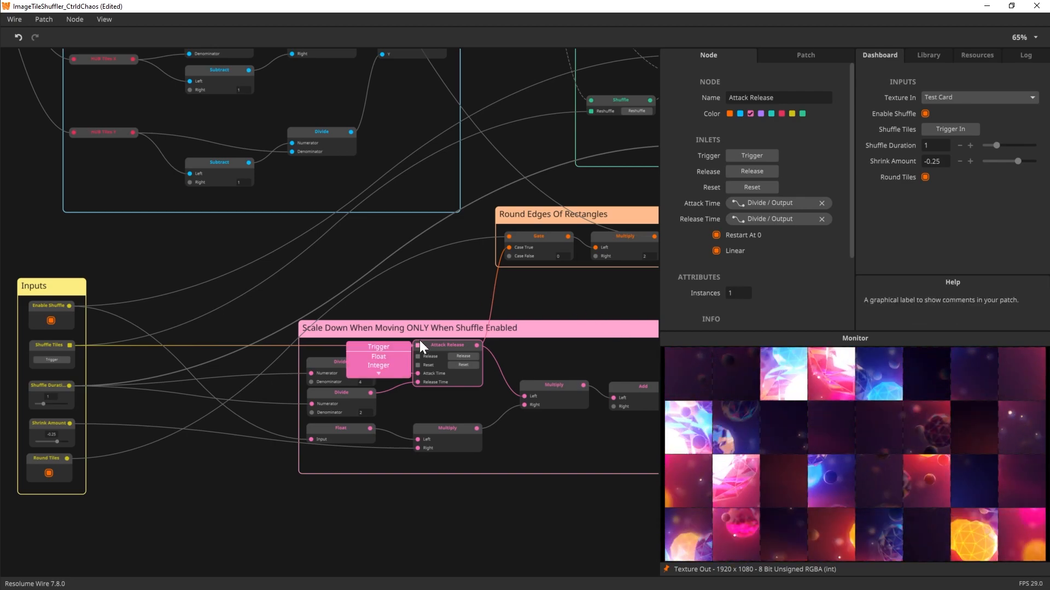
left_click(361, 382)
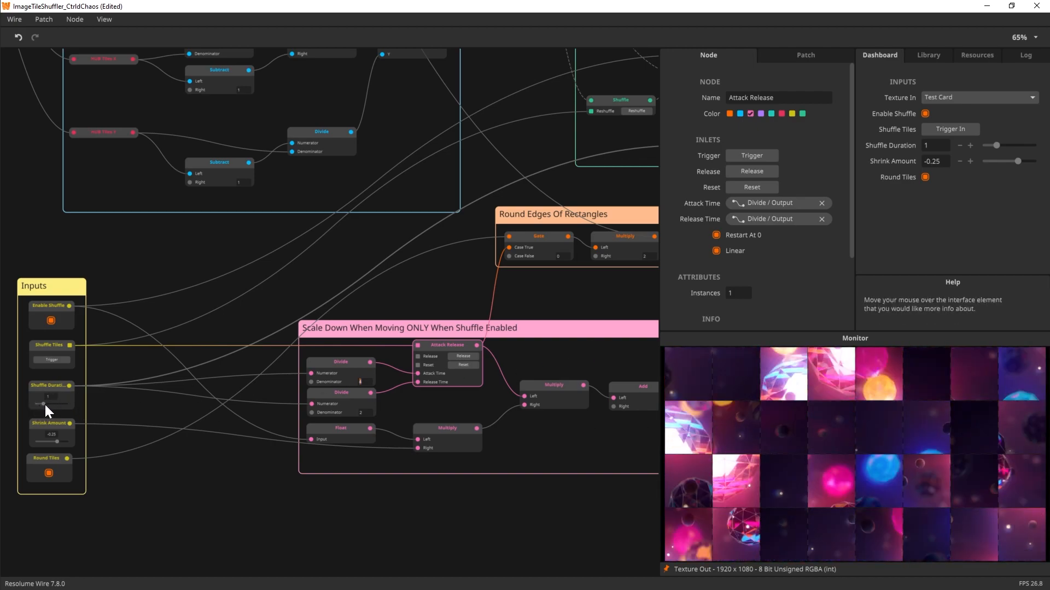
left_click(60, 359)
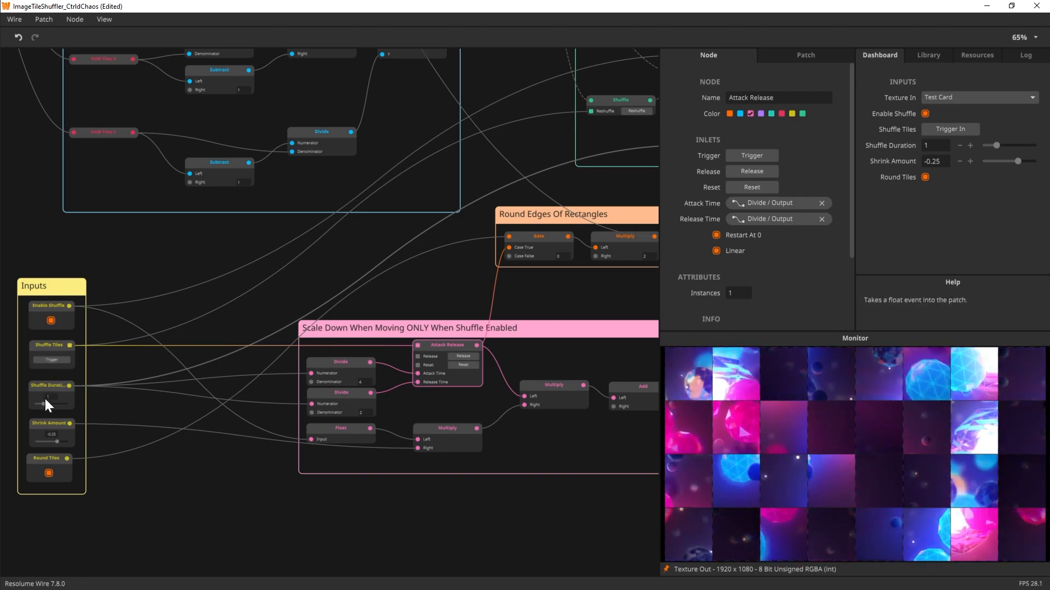
left_click(365, 412)
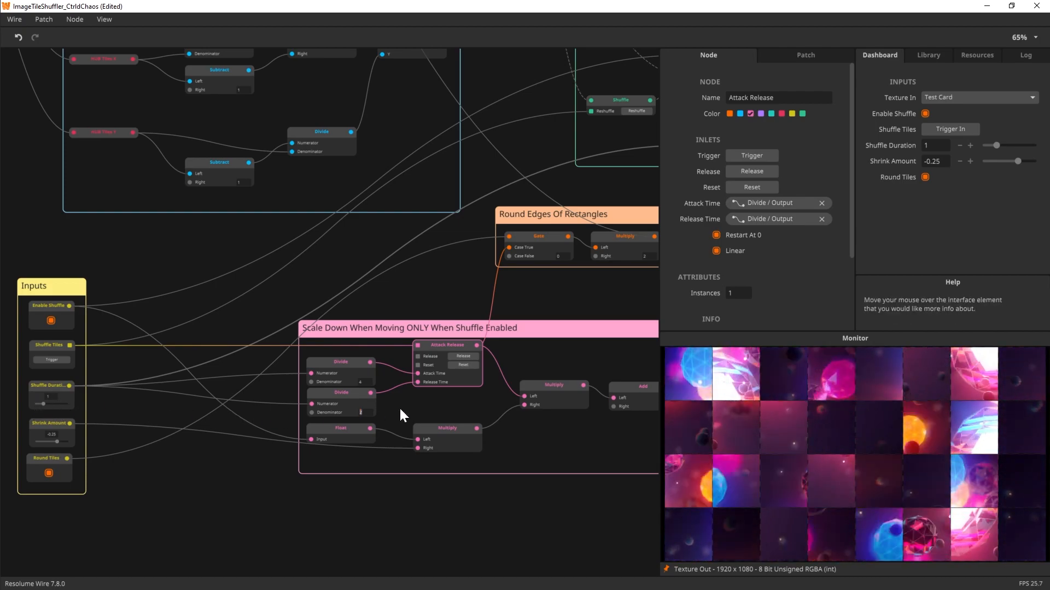
- Inspect the Multiply node that combines the Attack Release output with the shrink branch
left_click_drag(532, 445, 436, 445)
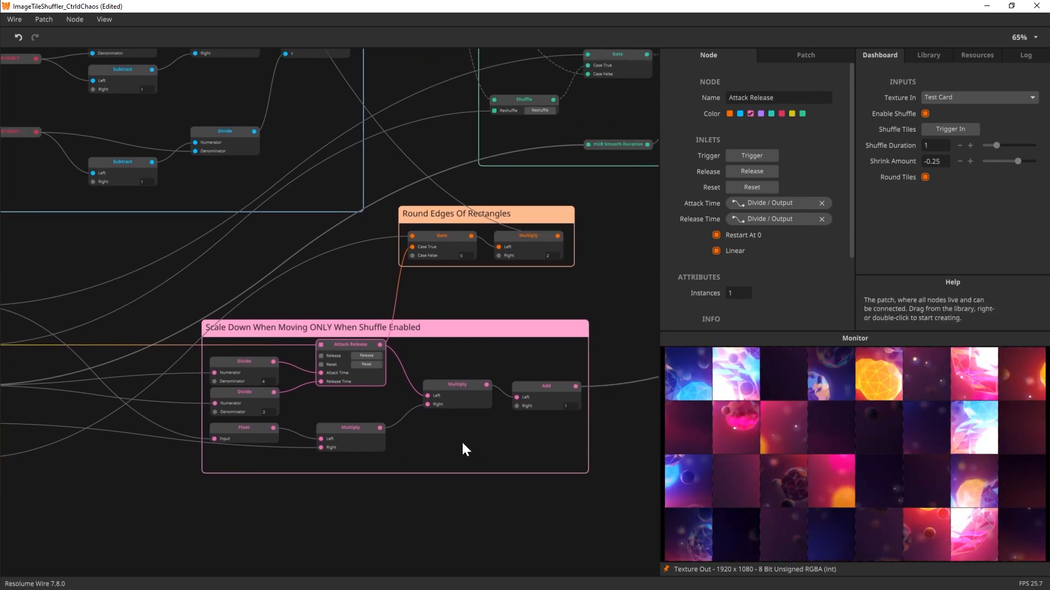
left_click(460, 384)
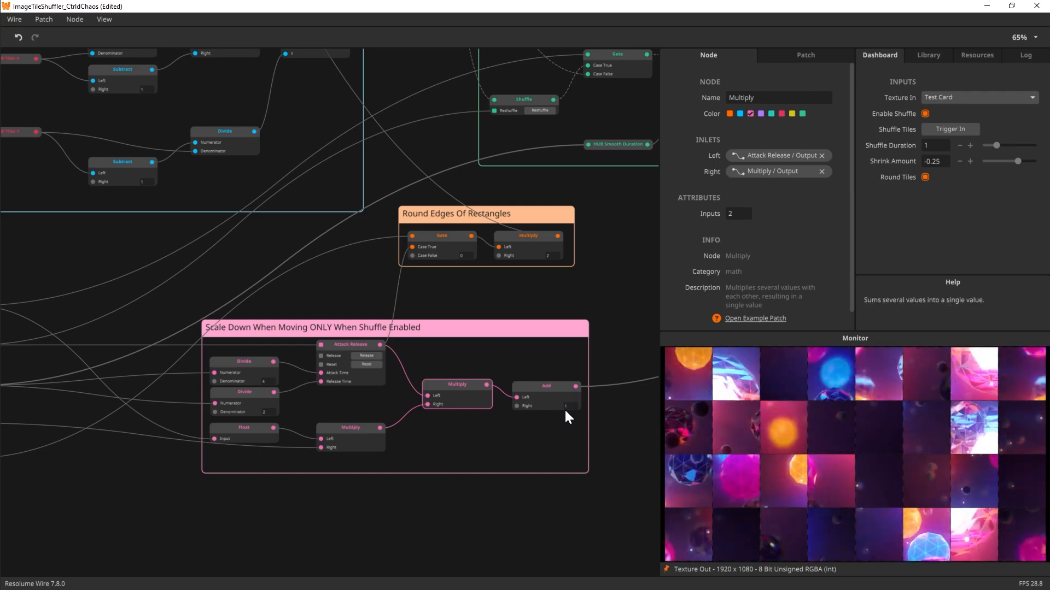
left_click_drag(418, 455, 510, 426)
left_click_drag(553, 285, 466, 287)
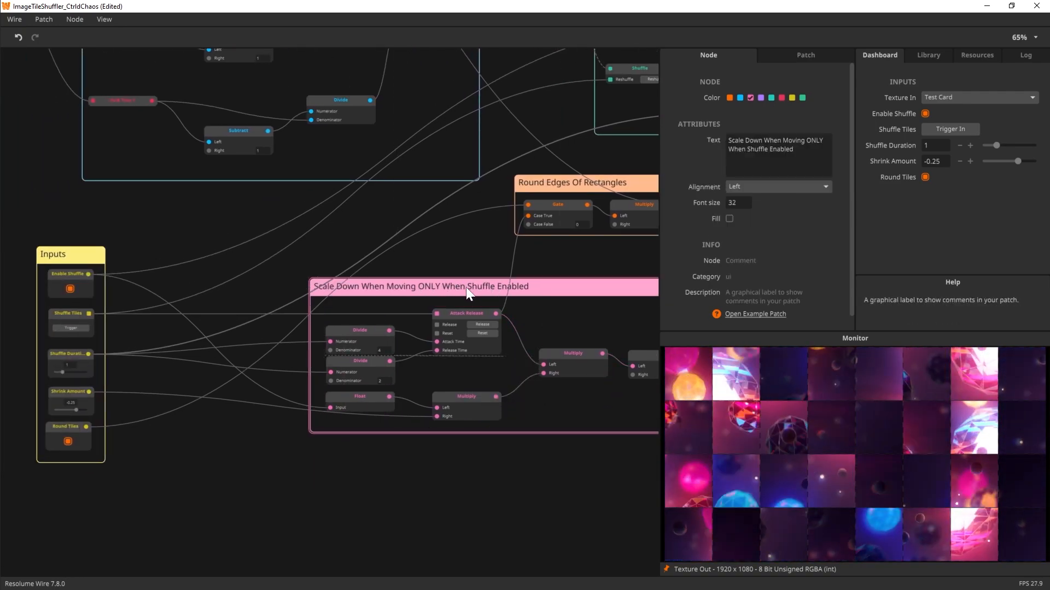
- Trace Shrink Amount into its Multiply node and compare the inlet values with Enable Shuffle off and on
left_click_drag(441, 436, 497, 437)
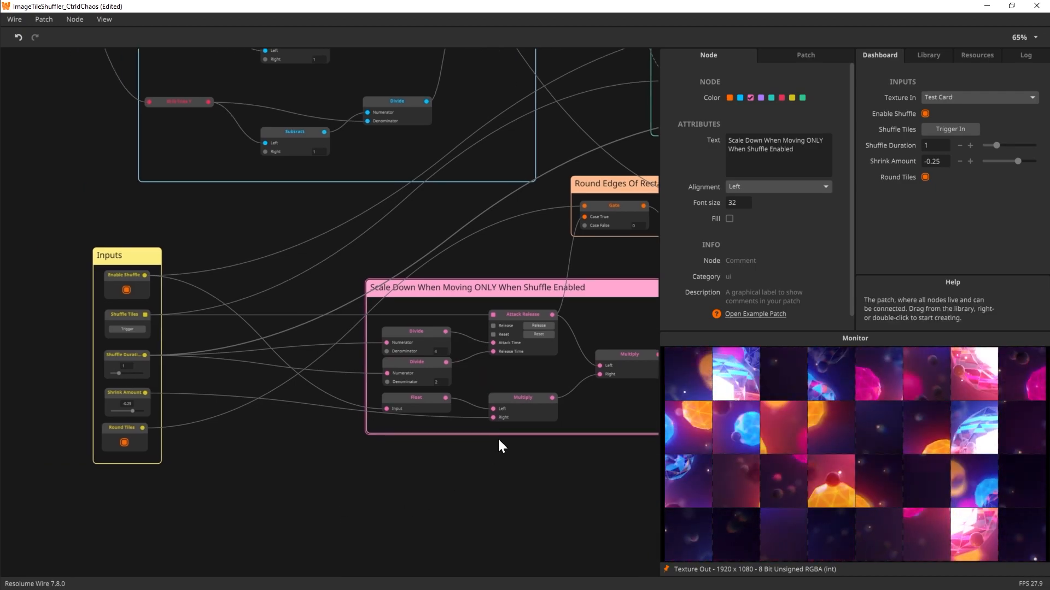
left_click(116, 394)
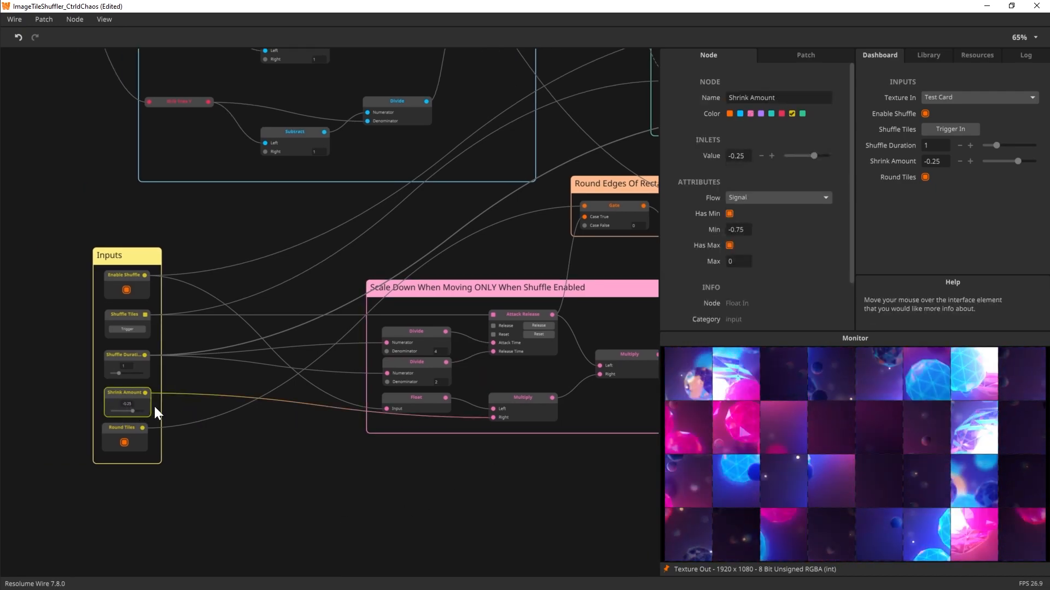
mouse_move(492, 418)
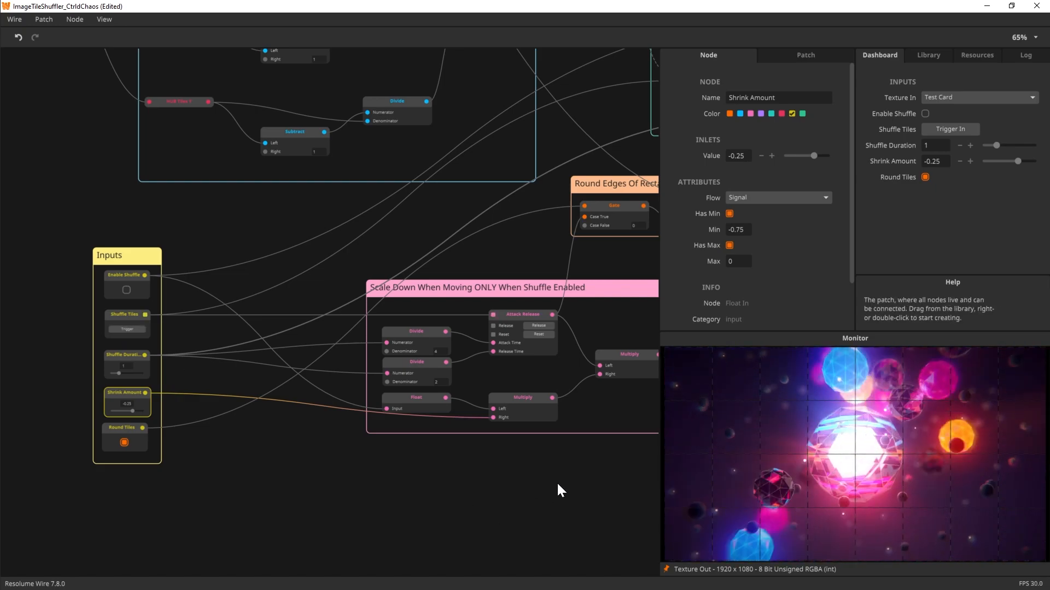
left_click_drag(494, 489, 443, 490)
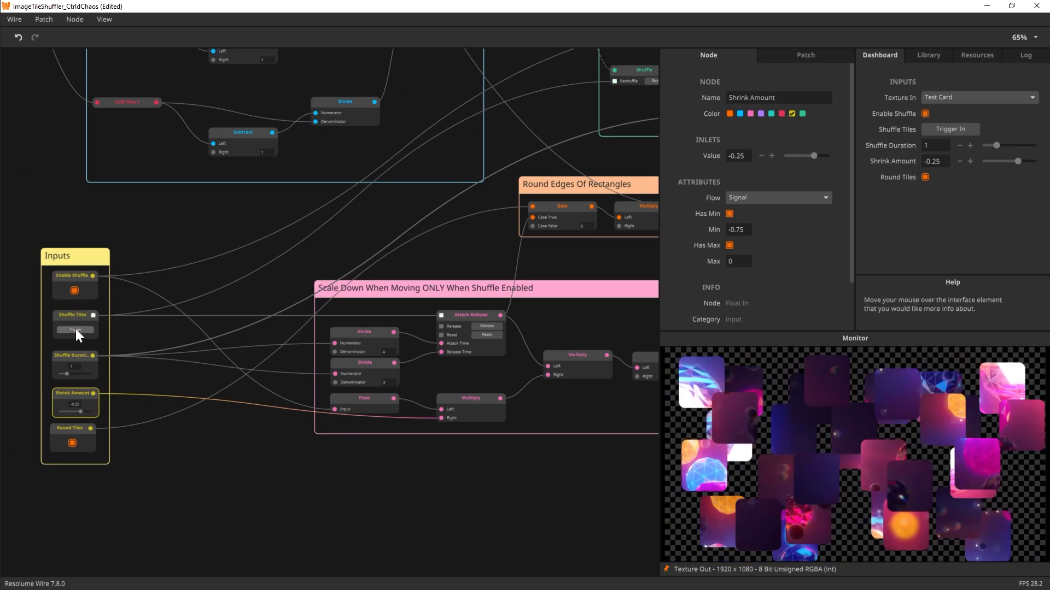
- Inspect the final Multiply and Add nodes of the Scale Down group and check Multiply's output value
left_click_drag(561, 498, 367, 521)
left_click_drag(480, 498, 420, 500)
left_click(339, 384)
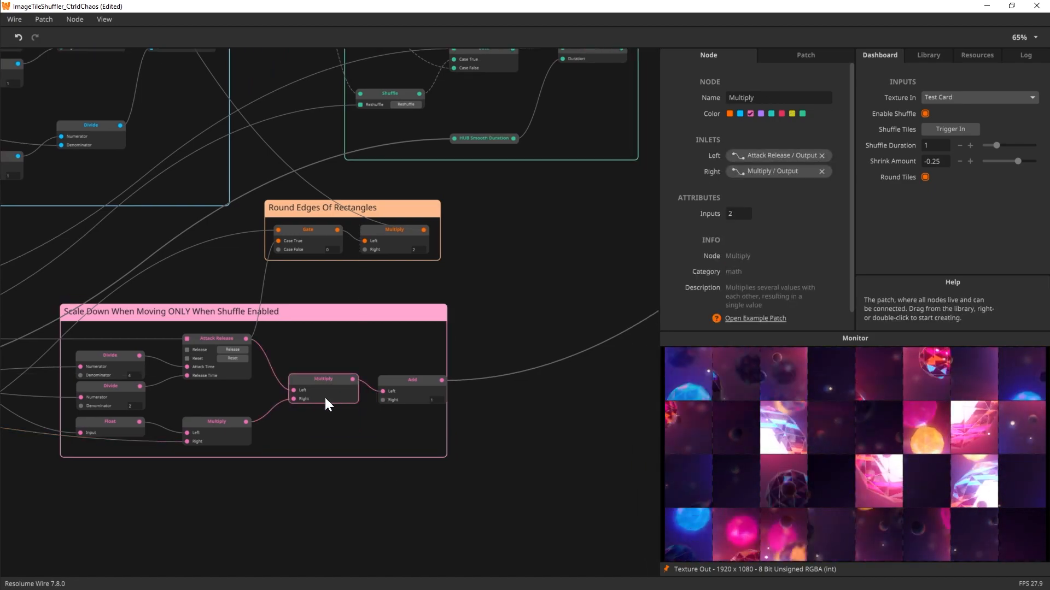
left_click(421, 378)
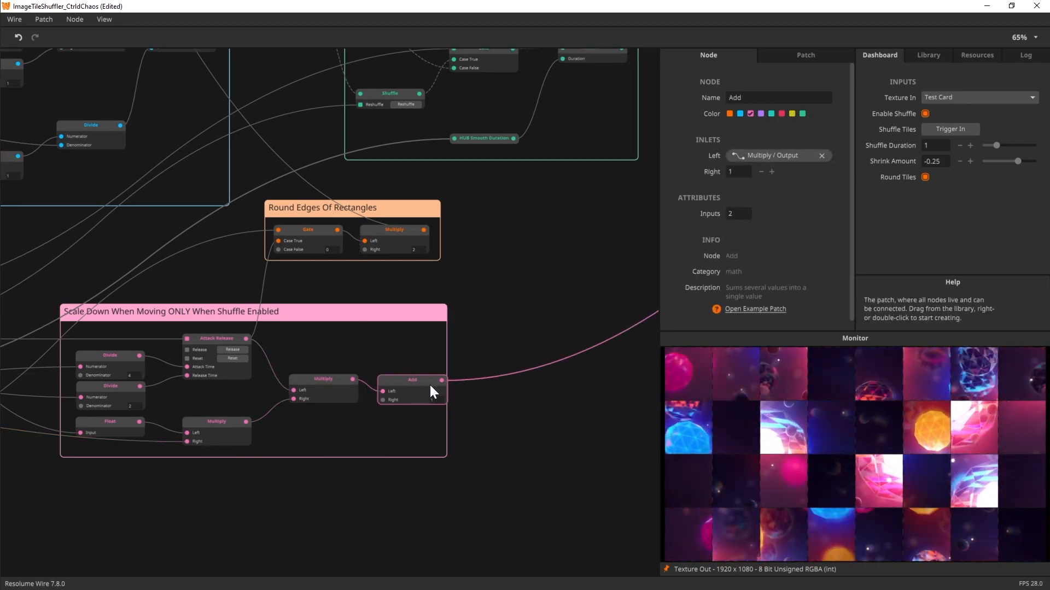
left_click_drag(493, 406, 373, 399)
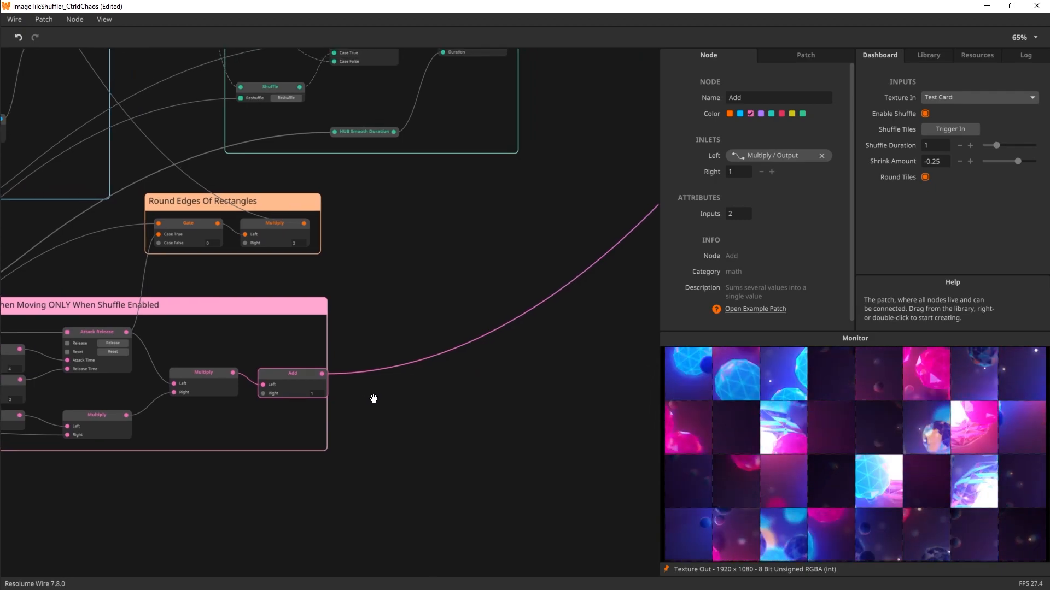
mouse_move(230, 384)
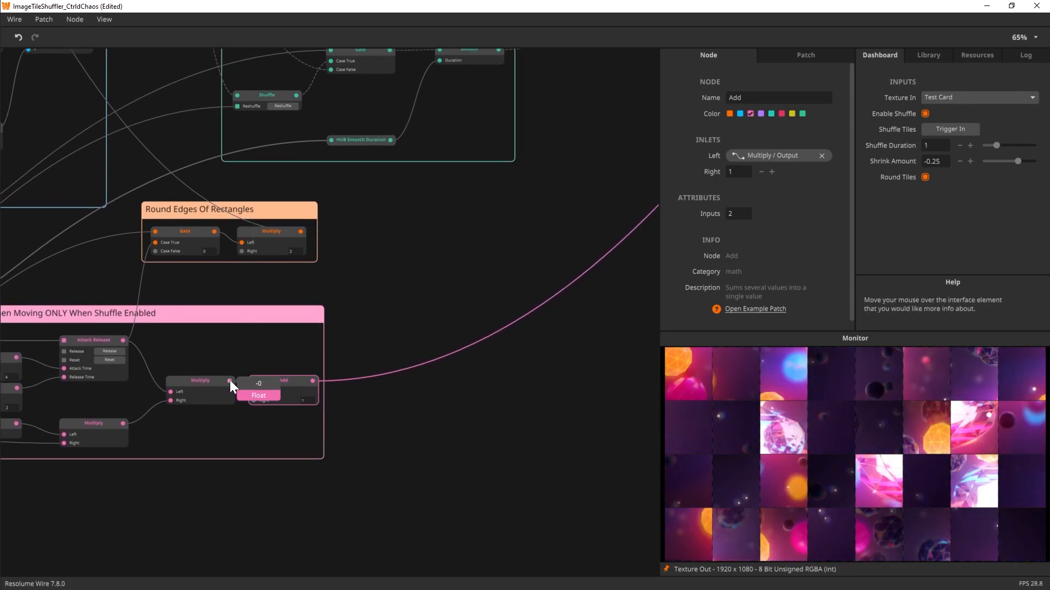
- Follow the Add node's output to the Transform node and check the value at its Scale inlet
left_click_drag(513, 356, 441, 421)
left_click_drag(609, 256, 377, 424)
scroll(426, 327, "down", 5)
scroll(241, 443, "down", 3)
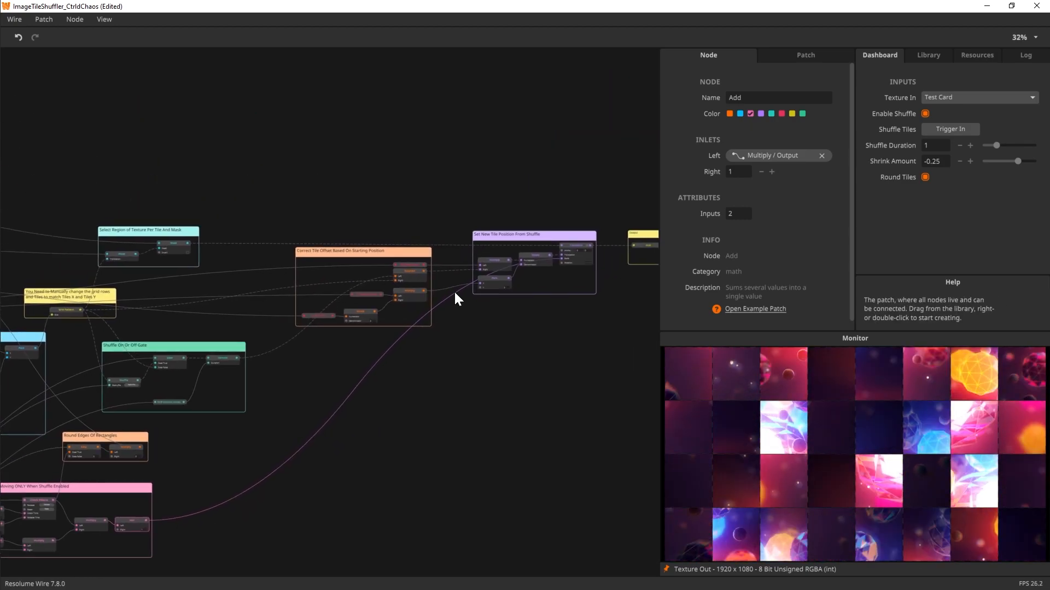
scroll(449, 304, "up", 3)
scroll(539, 328, "up", 1)
left_click_drag(574, 339, 394, 426)
scroll(419, 399, "up", 1)
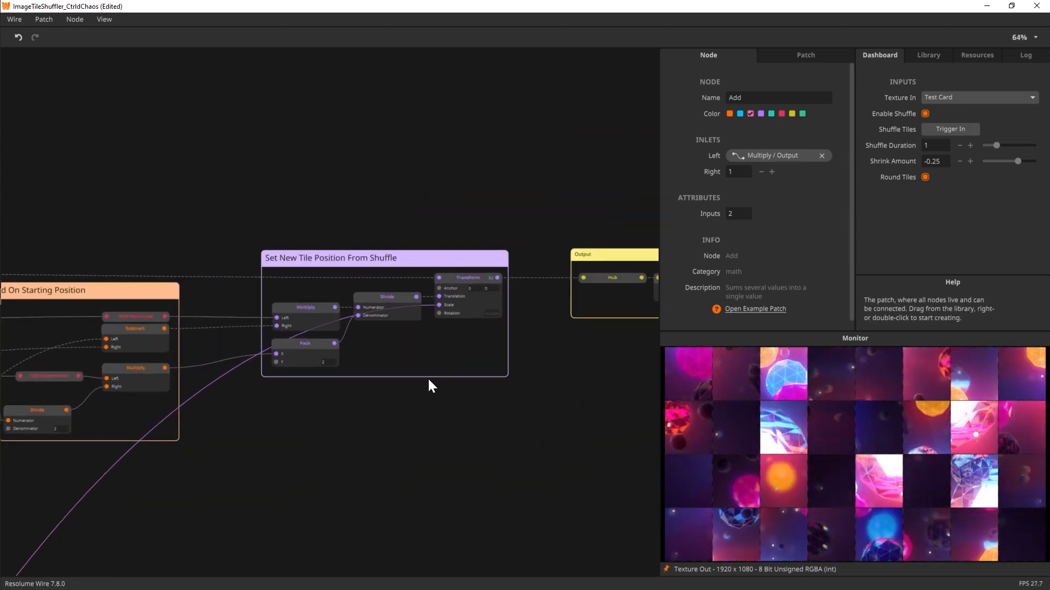
left_click_drag(440, 304, 441, 303)
mouse_move(438, 303)
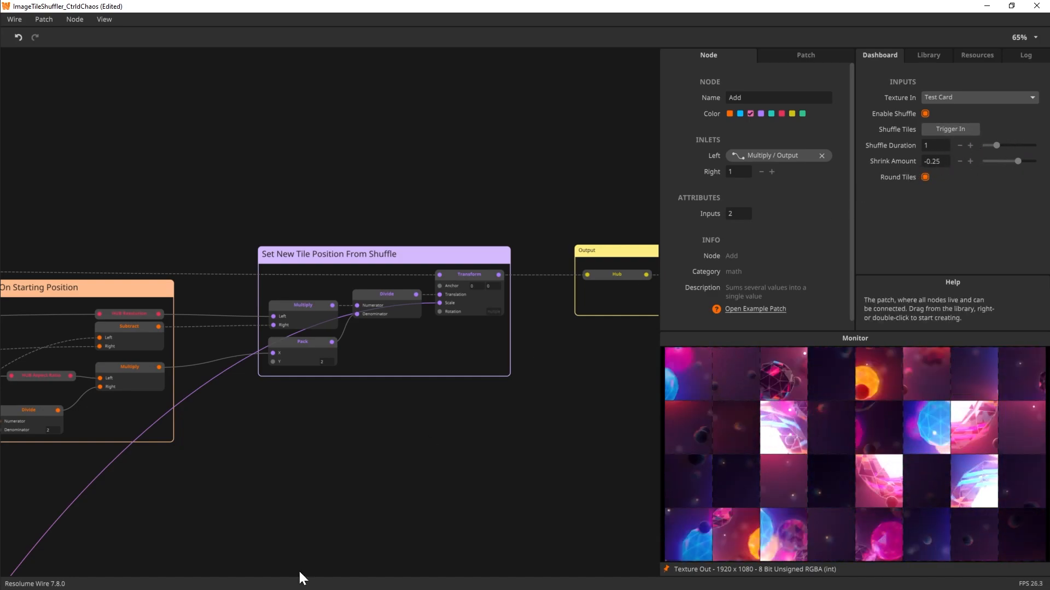
- Locate the Round Edges Of Rectangles group and inspect the inlets of its Gate node
left_click_drag(280, 531, 730, 435)
left_click_drag(316, 520, 623, 473)
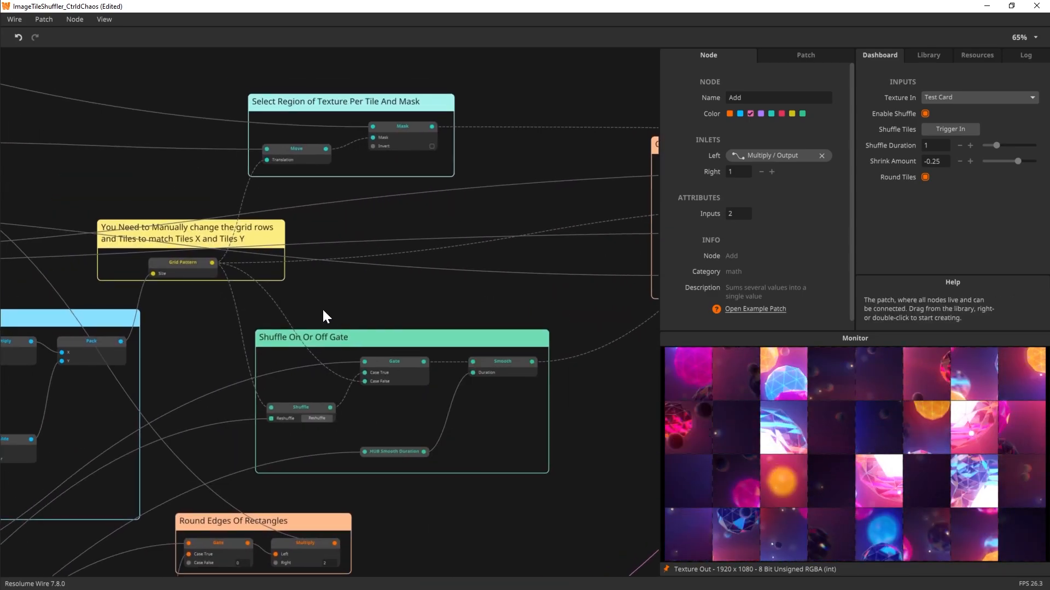
left_click_drag(182, 480, 368, 306)
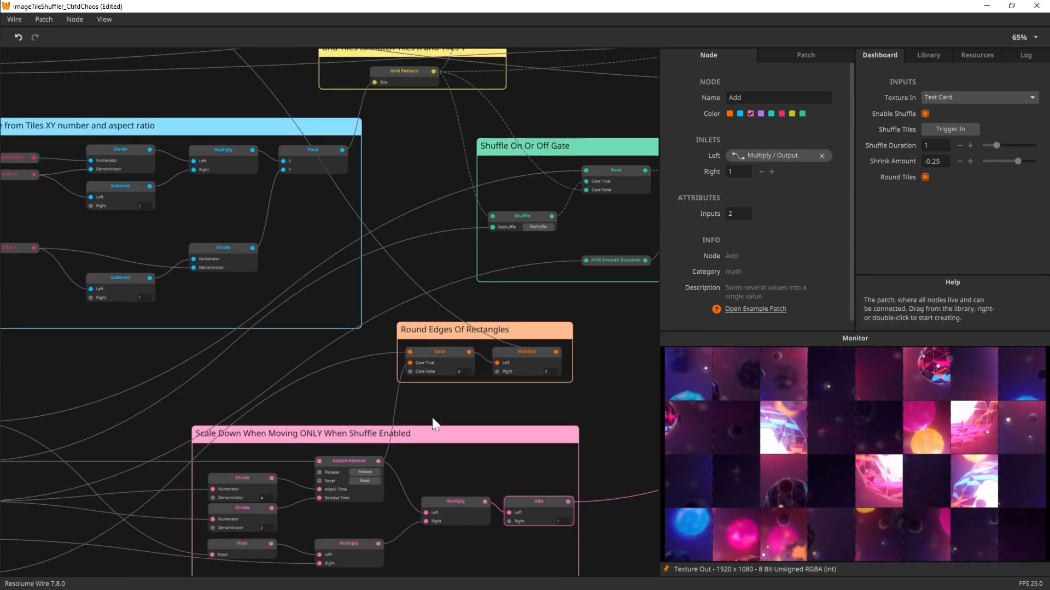
left_click_drag(450, 403, 454, 363)
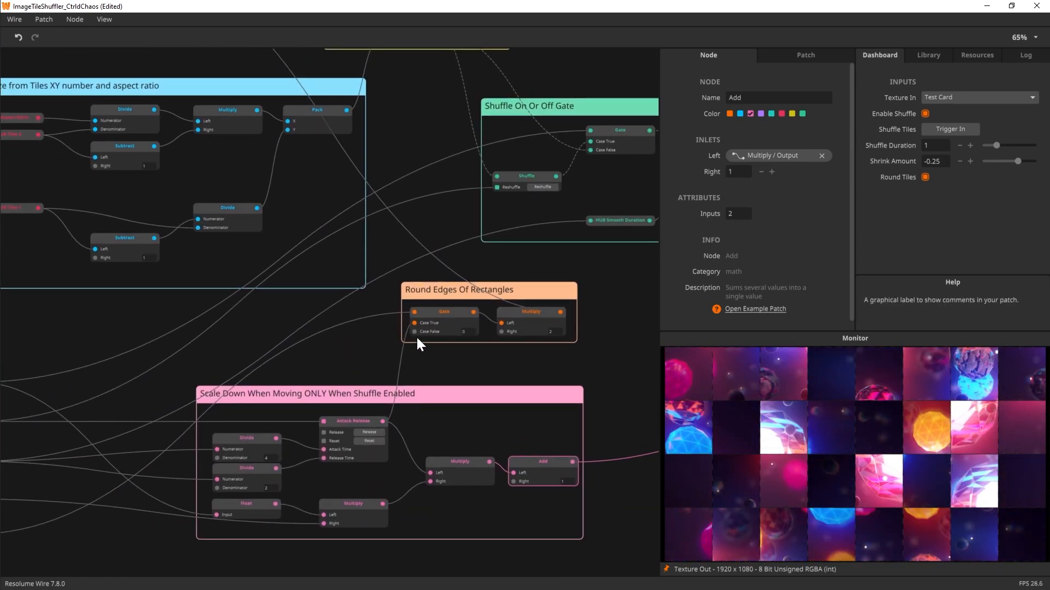
left_click_drag(335, 356, 449, 312)
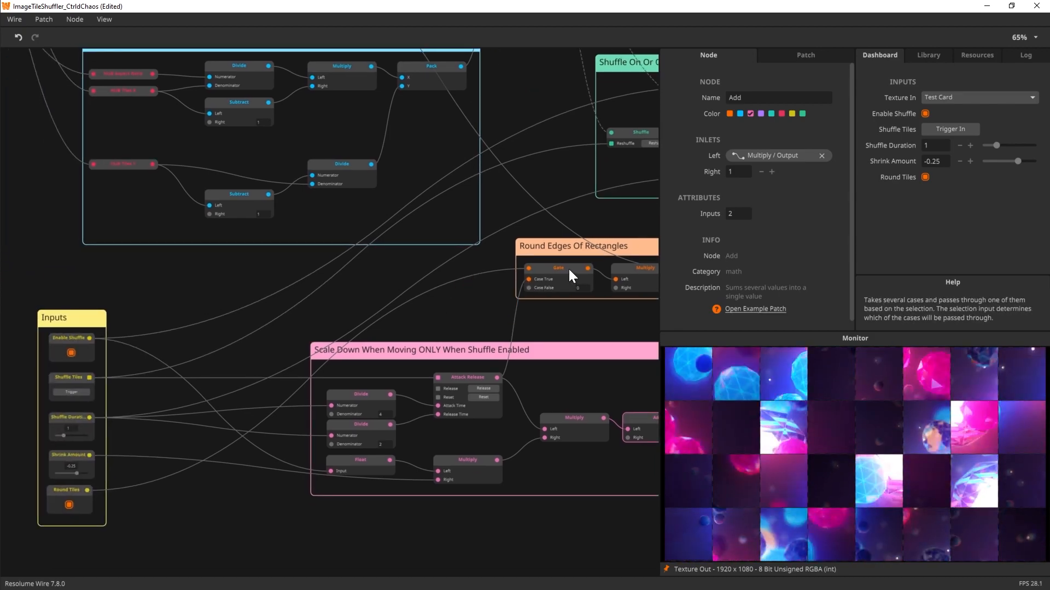
left_click(566, 275)
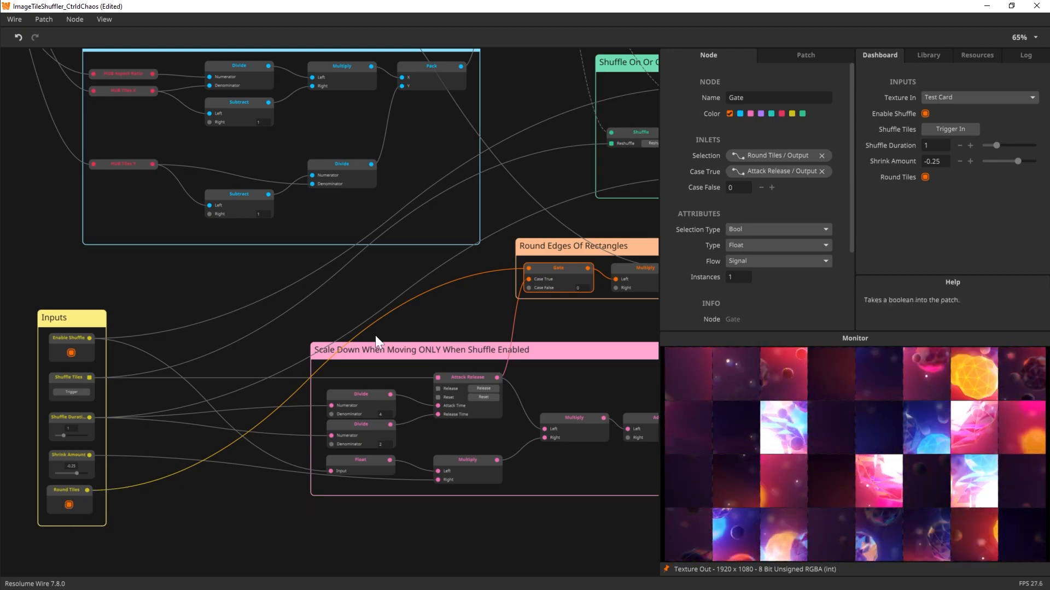
- Trace the Attack Release output into the Gate's Case True inlet and on to the Multiply node beside it
left_click_drag(504, 353, 434, 360)
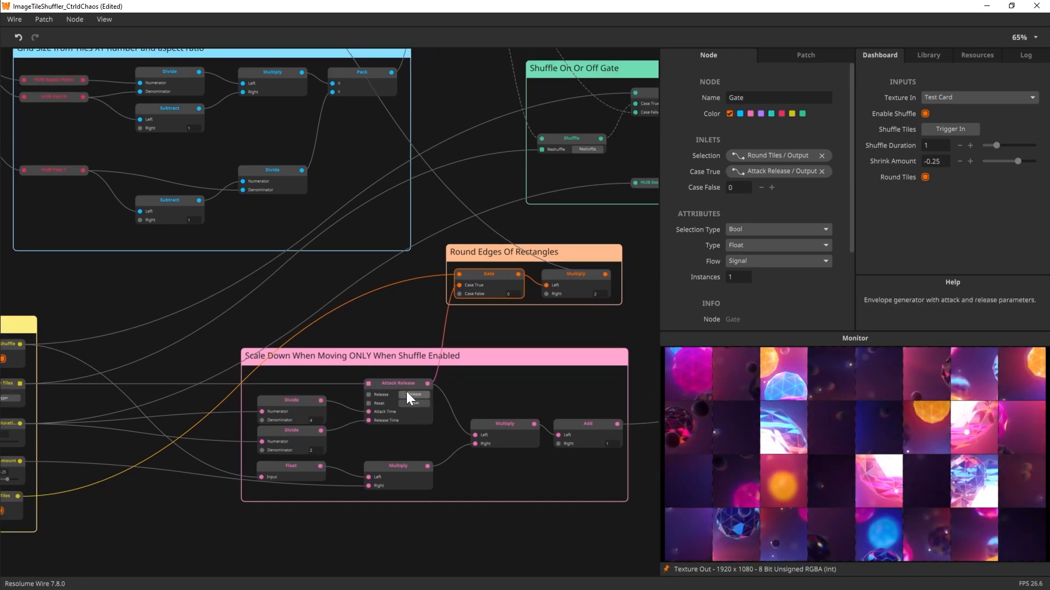
left_click_drag(538, 327, 470, 364)
left_click_drag(394, 97, 376, 158)
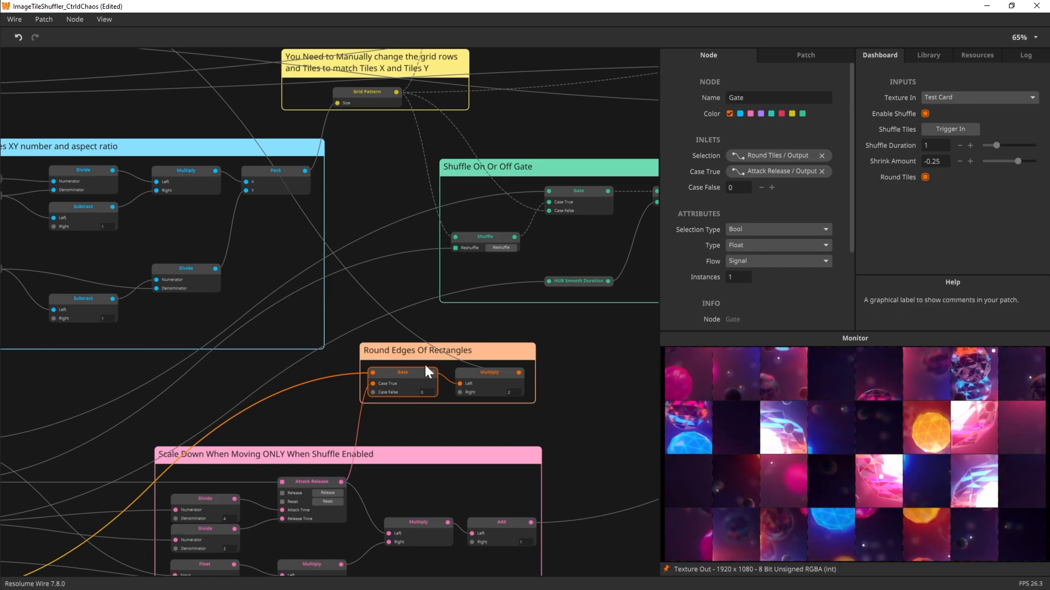
- Follow the rounding Multiply's output to the Rectangle node in Determine Individual Tile Size and inspect its Round inlet
left_click_drag(367, 180, 671, 470)
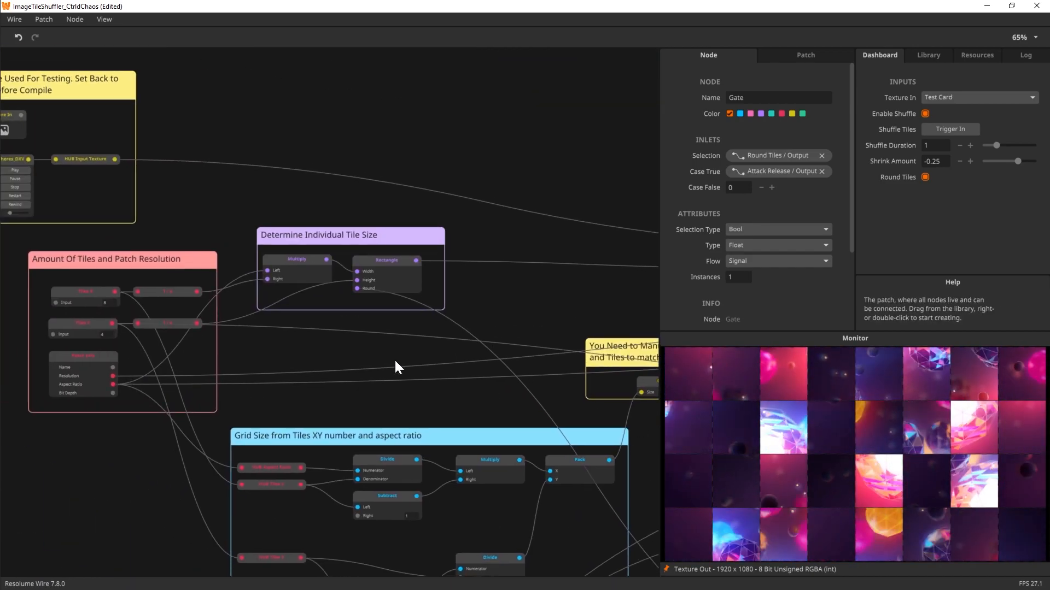
left_click(392, 260)
mouse_move(357, 289)
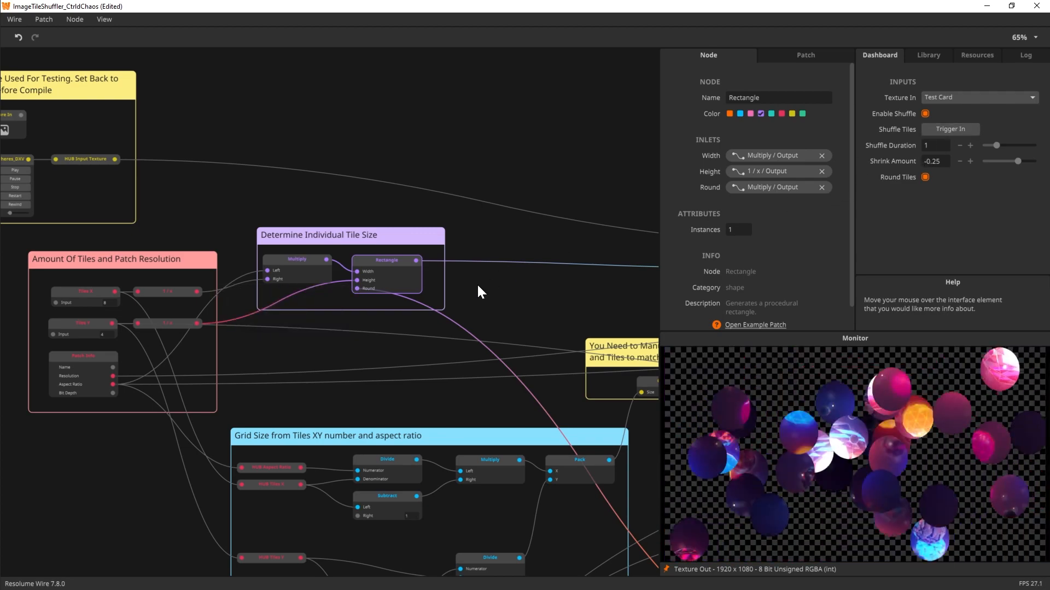
- Set Shuffle Duration to 4 and trigger a shuffle to watch the Rectangle's Round inlet value
left_click_drag(996, 145, 1035, 146)
left_click(953, 129)
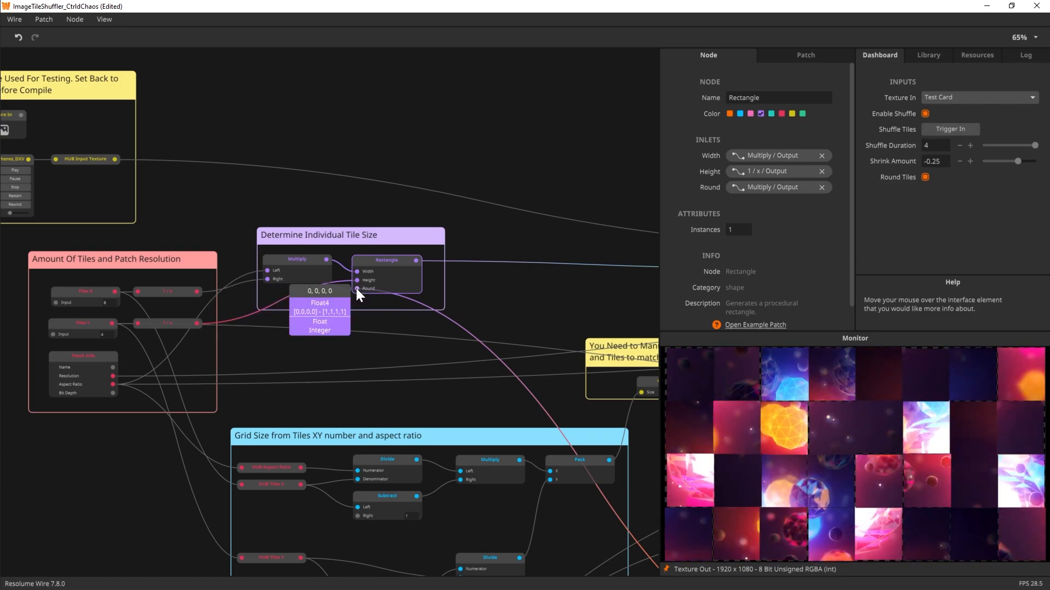
- Compare tile shuffles with the Round Edges group's Multiply node set to a Right value of 1 and back at 2
left_click_drag(519, 427, 115, 112)
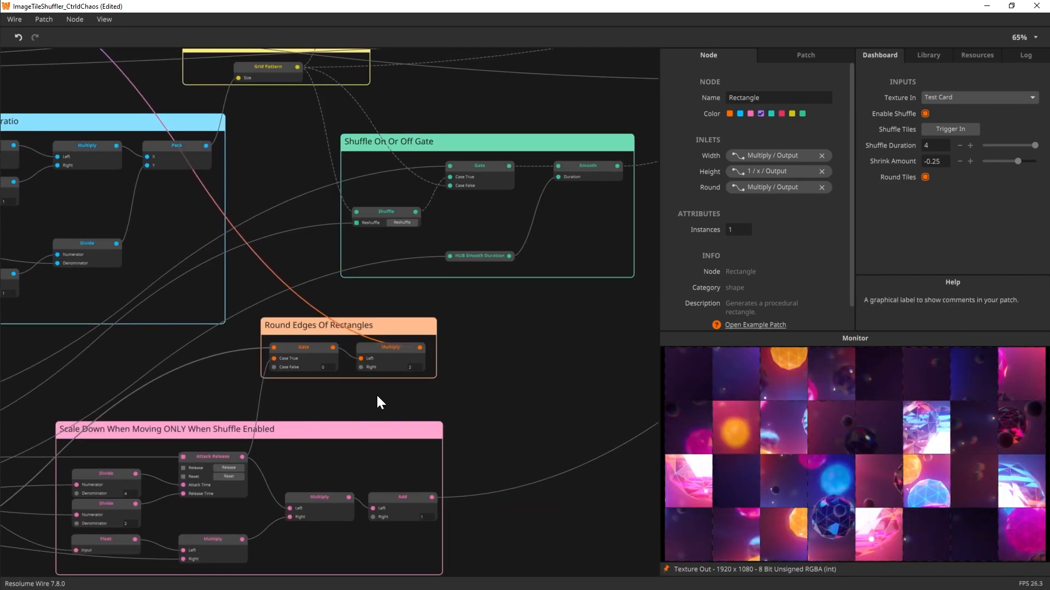
double_click(415, 367)
type("1")
key("Return")
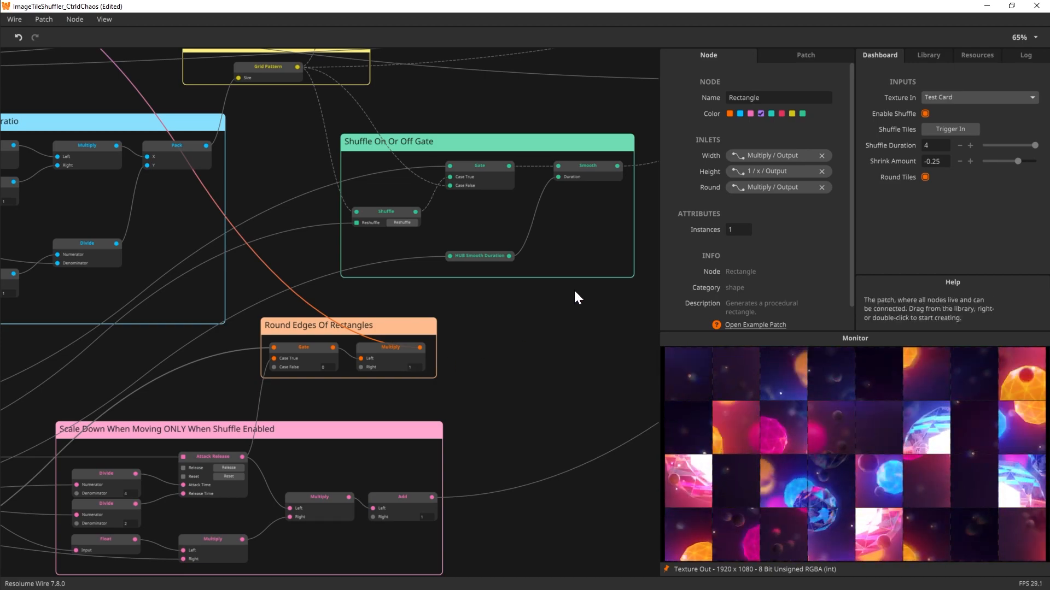
left_click(962, 130)
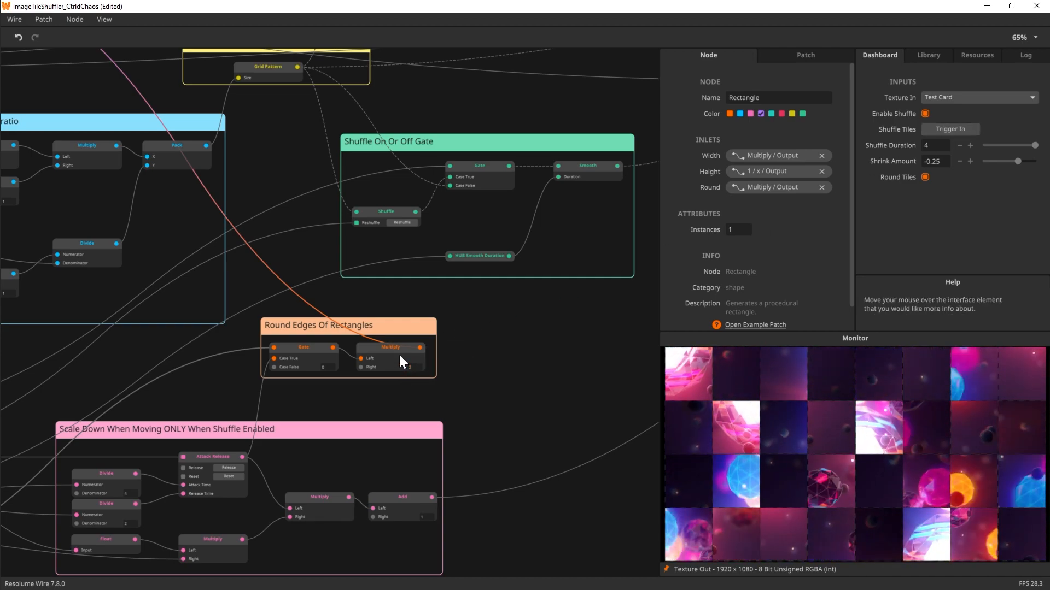
left_click(958, 130)
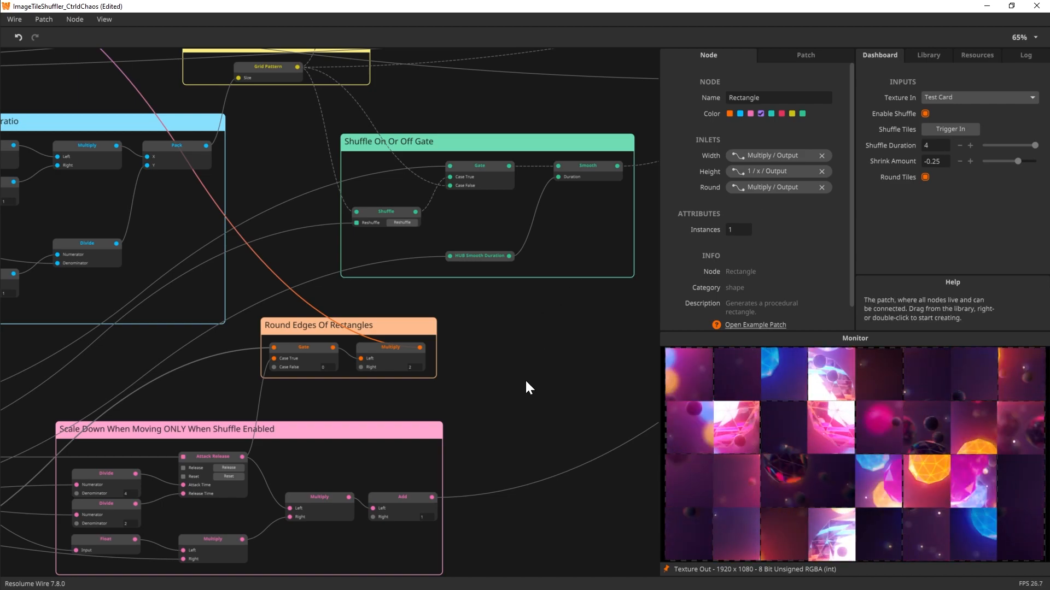
- Review the layout of the whole patch, from the Inputs and Scale Down groups across to the Output group
scroll(496, 383, "down", 4)
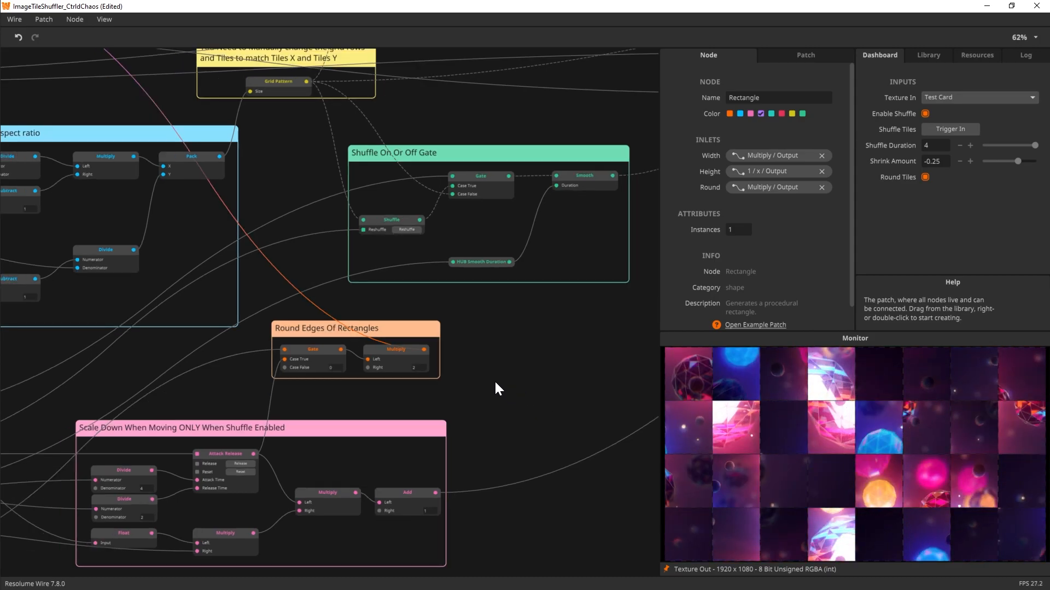
left_click_drag(576, 333, 274, 414)
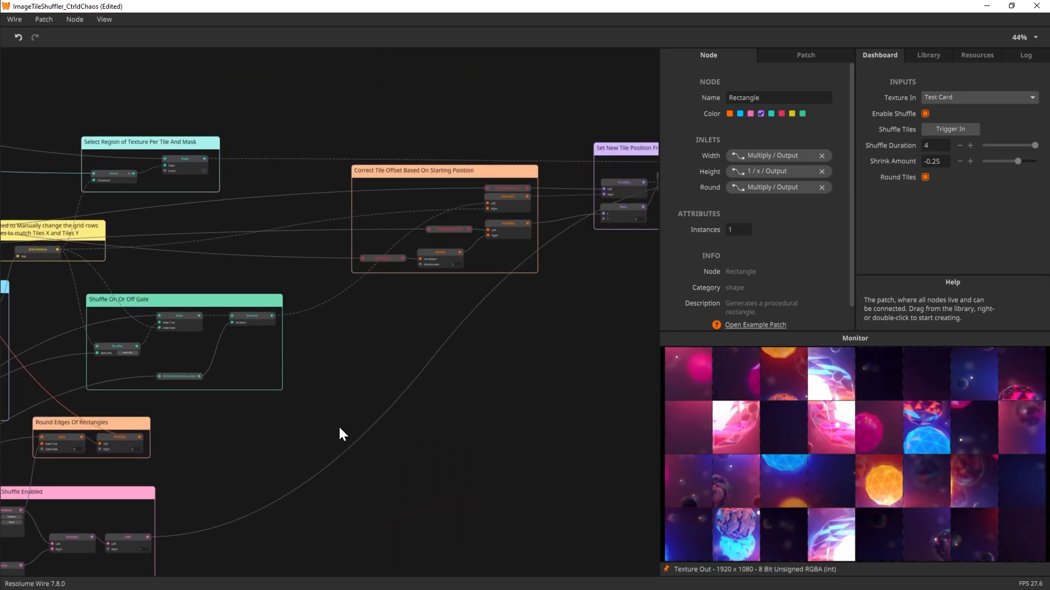
left_click_drag(319, 440, 539, 312)
left_click_drag(515, 393, 641, 424)
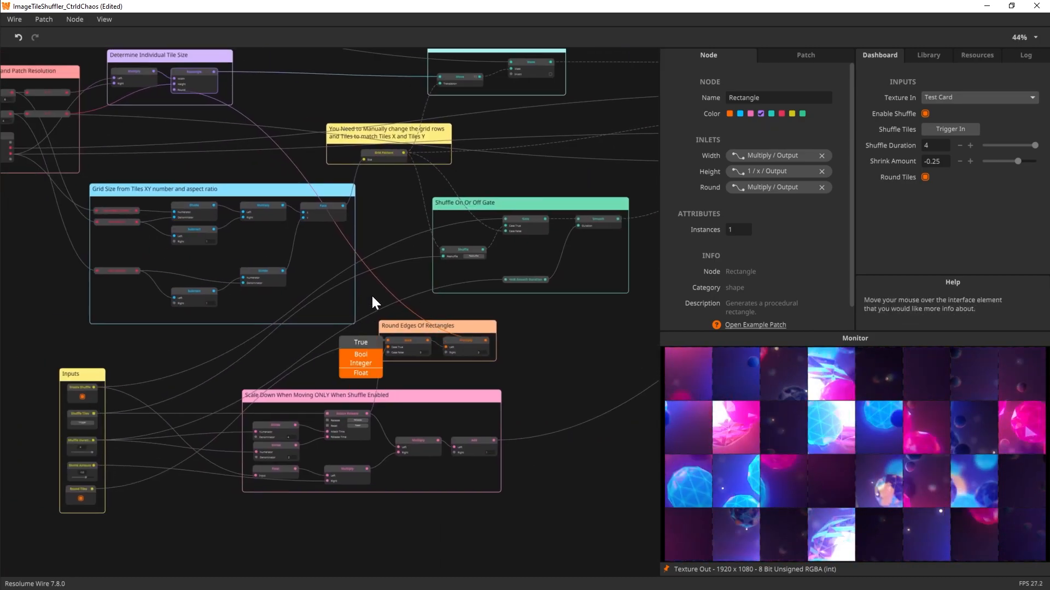
left_click_drag(468, 326, 237, 372)
left_click_drag(648, 275, 350, 391)
scroll(345, 376, "down", 5)
scroll(322, 421, "down", 2)
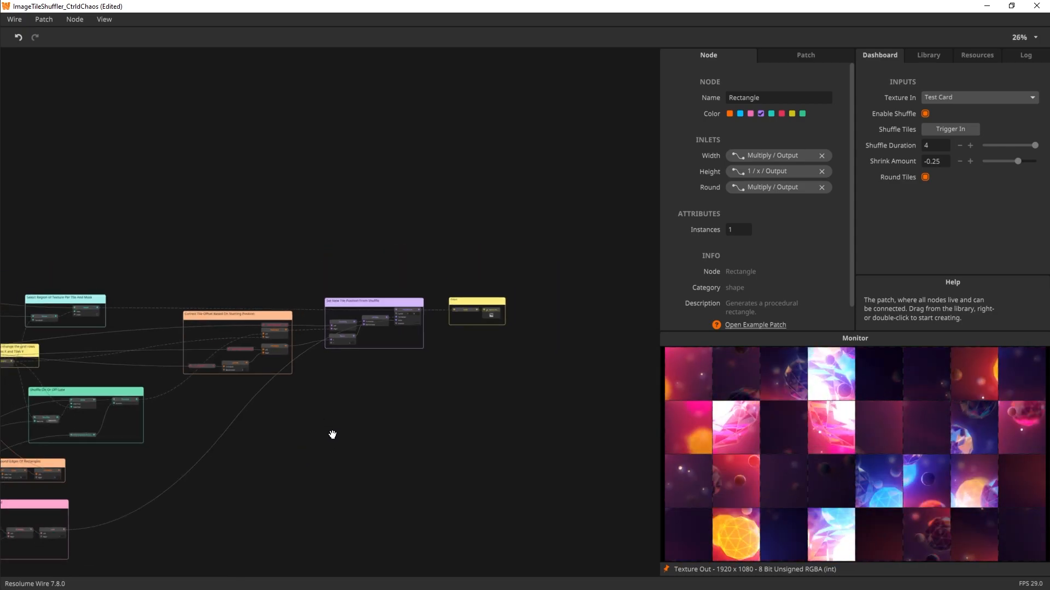
left_click_drag(321, 438, 429, 368)
scroll(427, 377, "down", 4)
left_click_drag(425, 417, 428, 425)
scroll(429, 424, "up", 2)
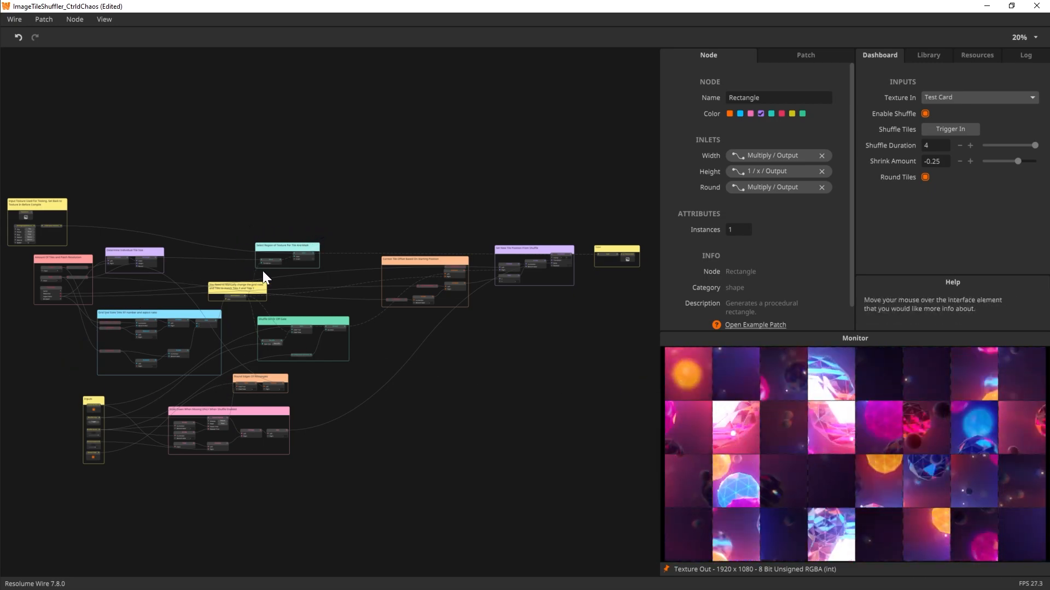
- Retrace the flow from the texture region and mask group through the shuffle gate, offset correction and new tile position to Output
scroll(272, 213, "up", 2)
scroll(273, 211, "up", 3)
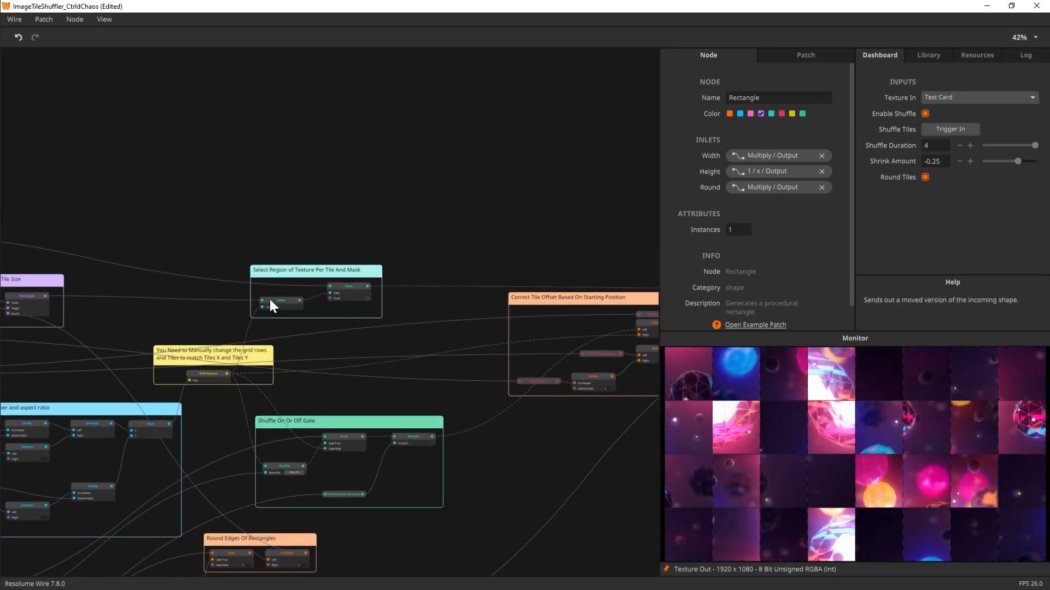
left_click_drag(357, 384, 453, 183)
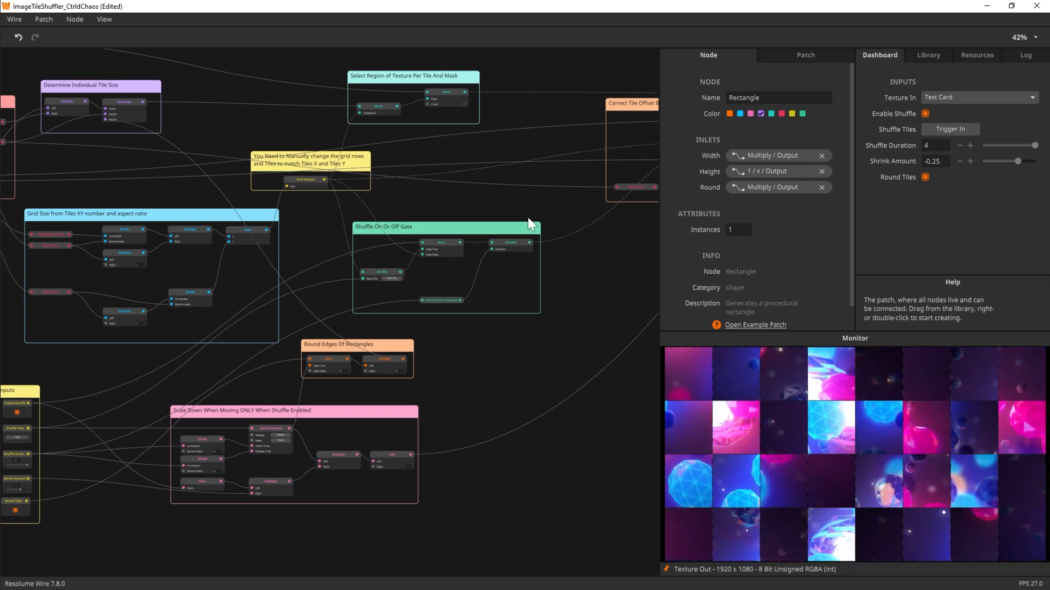
left_click_drag(485, 388, 211, 438)
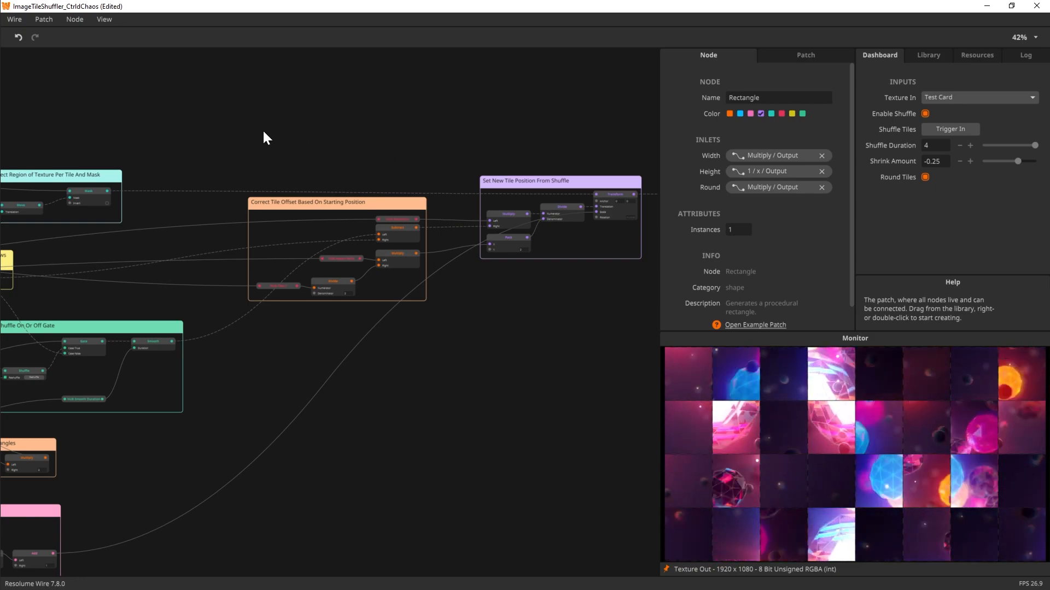
left_click_drag(594, 247, 557, 256)
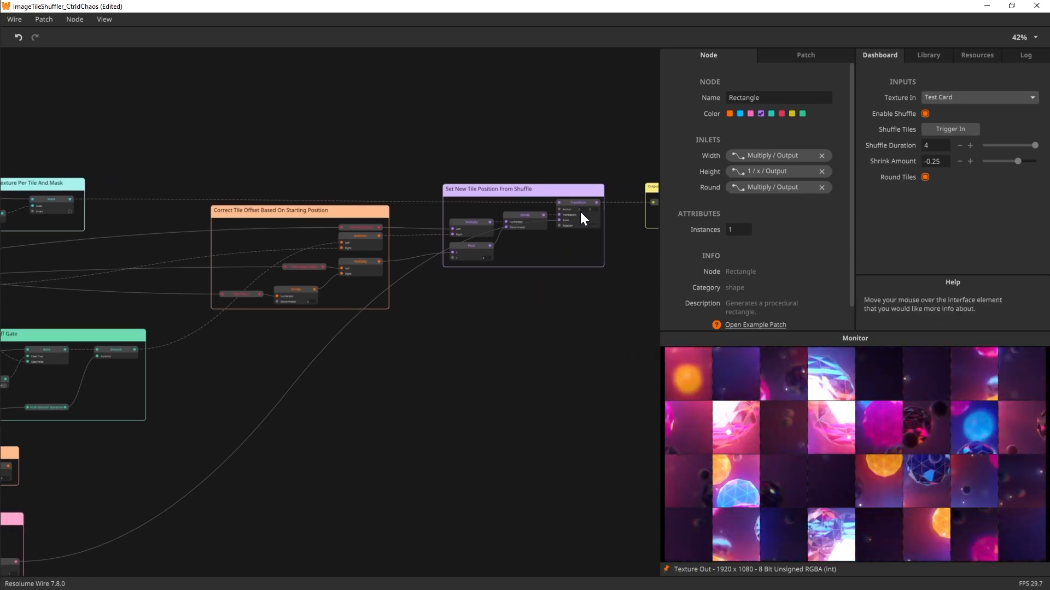
left_click_drag(221, 421, 337, 409)
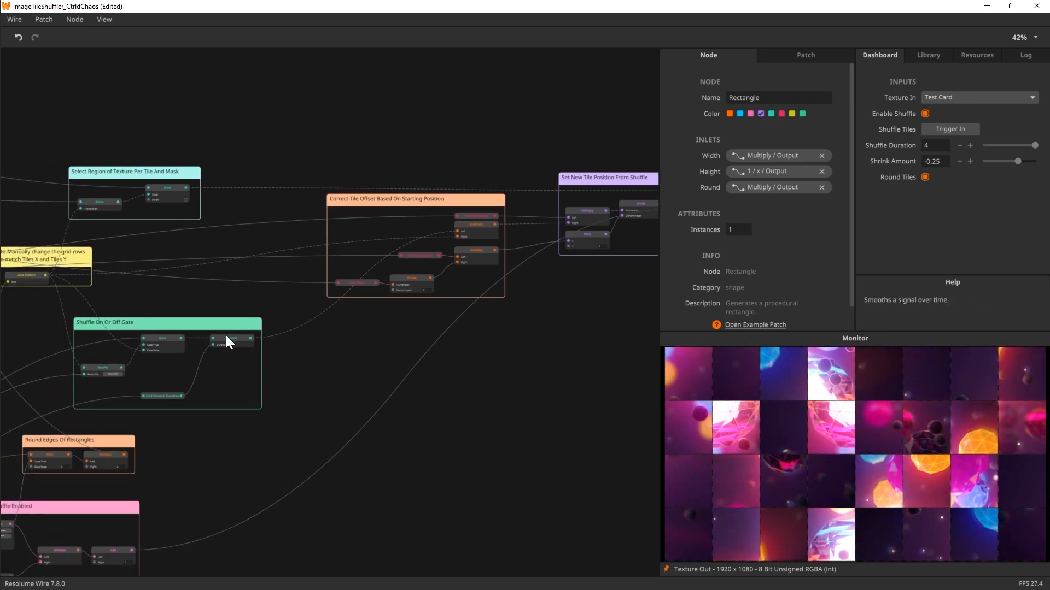
left_click_drag(480, 354, 229, 363)
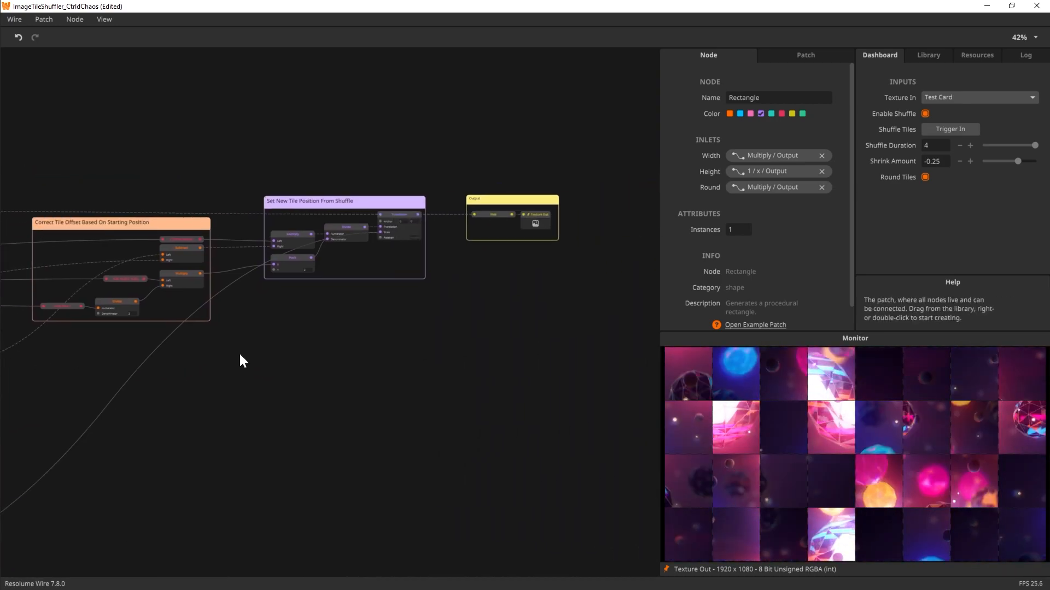
scroll(536, 259, "up", 2)
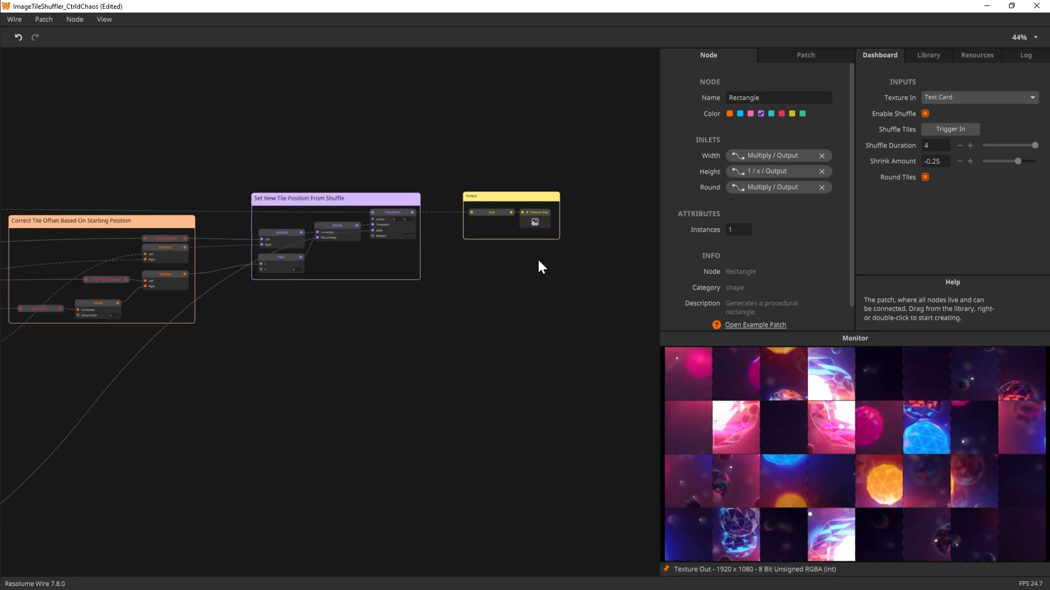
- Show the complete patch in one overview, with every group from the input texture to Output in view
left_click_drag(482, 327, 454, 362)
scroll(422, 385, "down", 5)
left_click_drag(341, 432, 483, 363)
scroll(416, 411, "down", 2)
left_click_drag(384, 443, 459, 392)
scroll(461, 403, "down", 2)
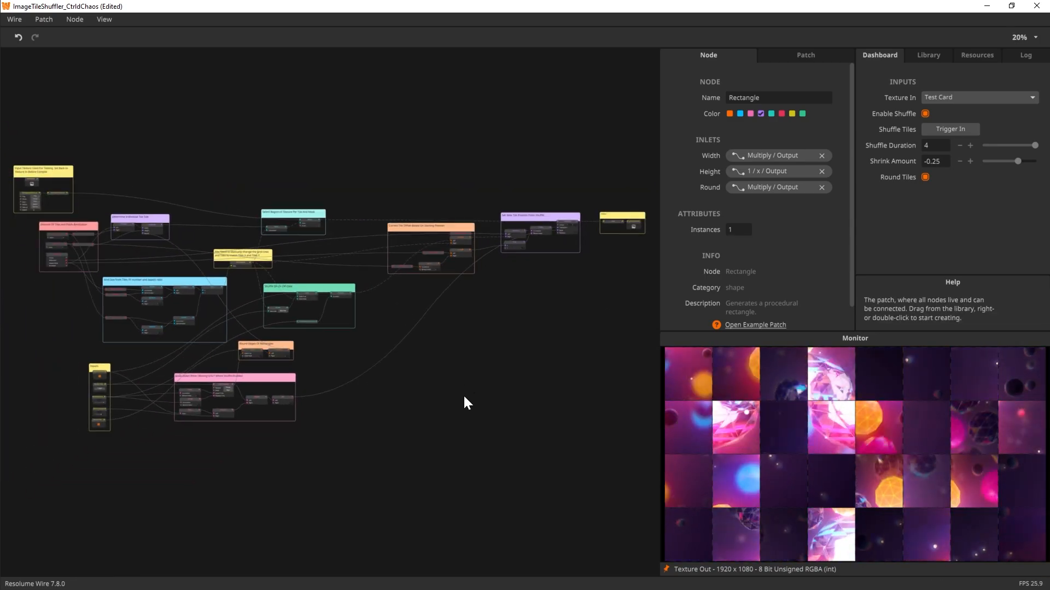